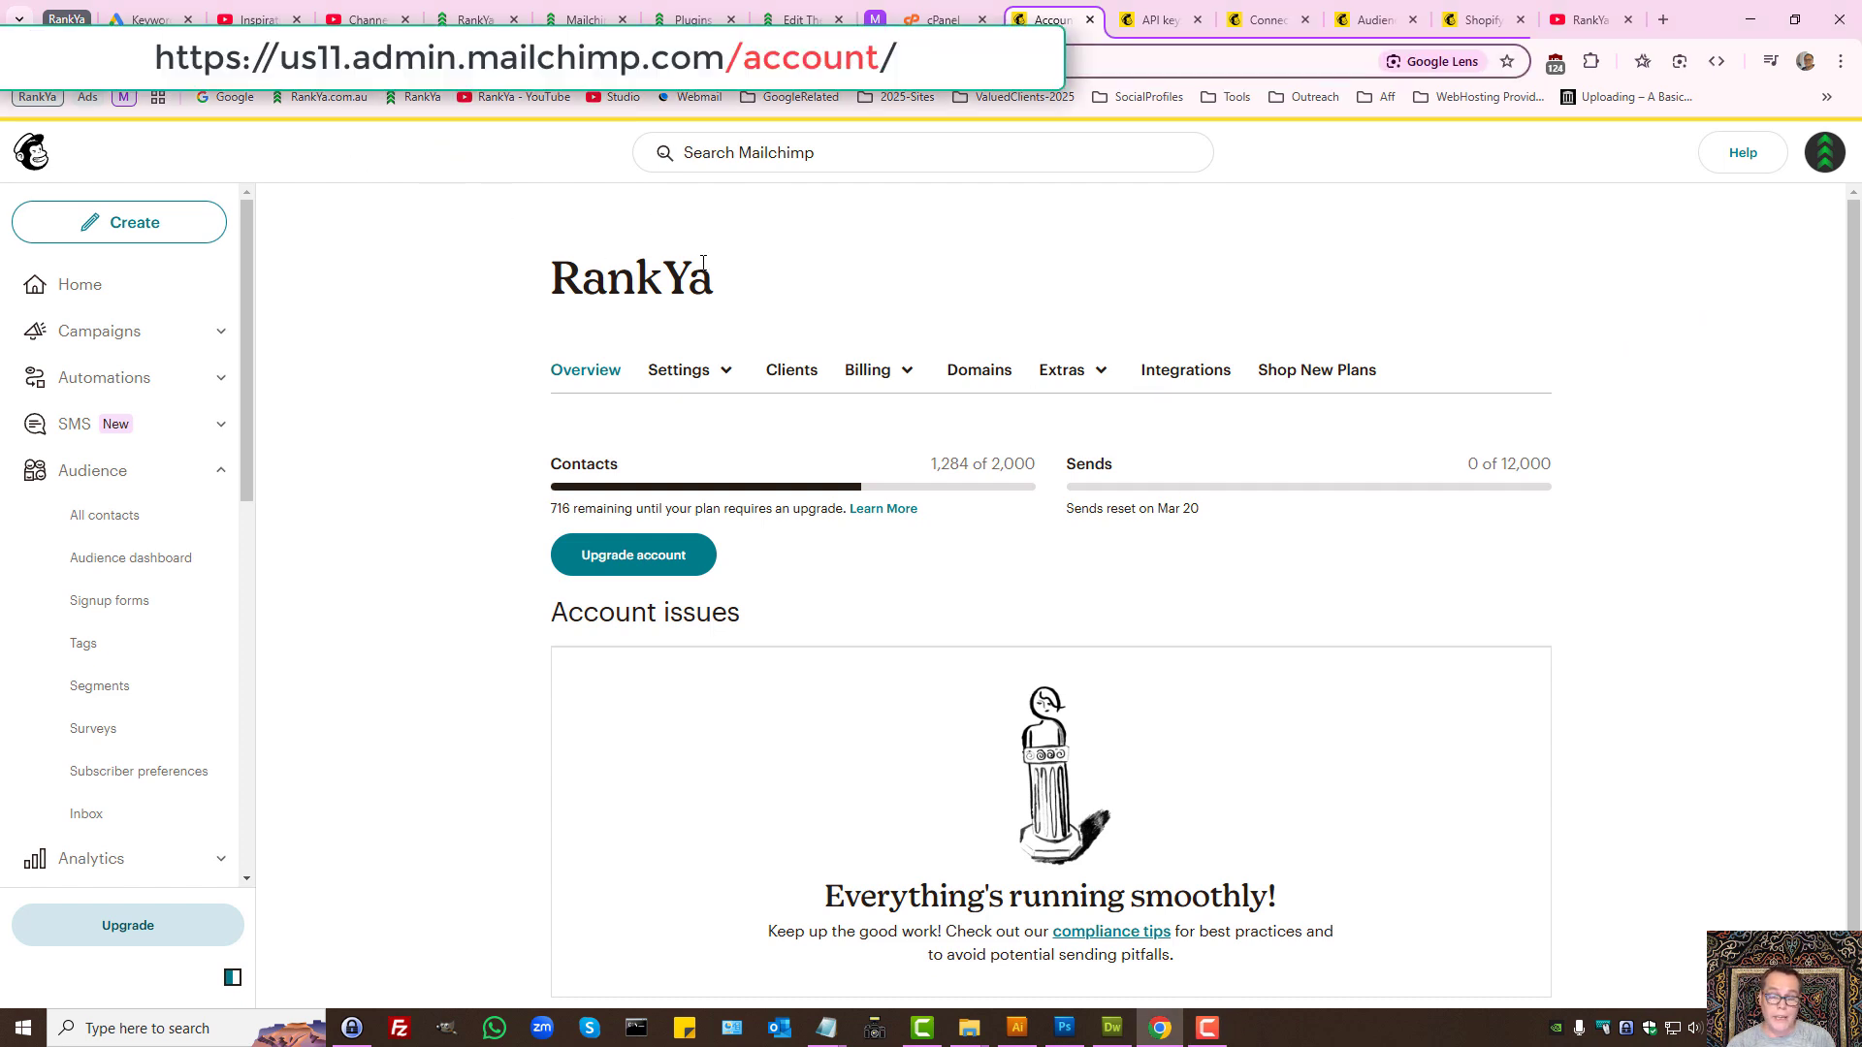
- Open the account's API keys page and review the listed keys and the other Extras pages, such as Custom Website
{"action": "left_click", "coordinate": [1092, 375]}
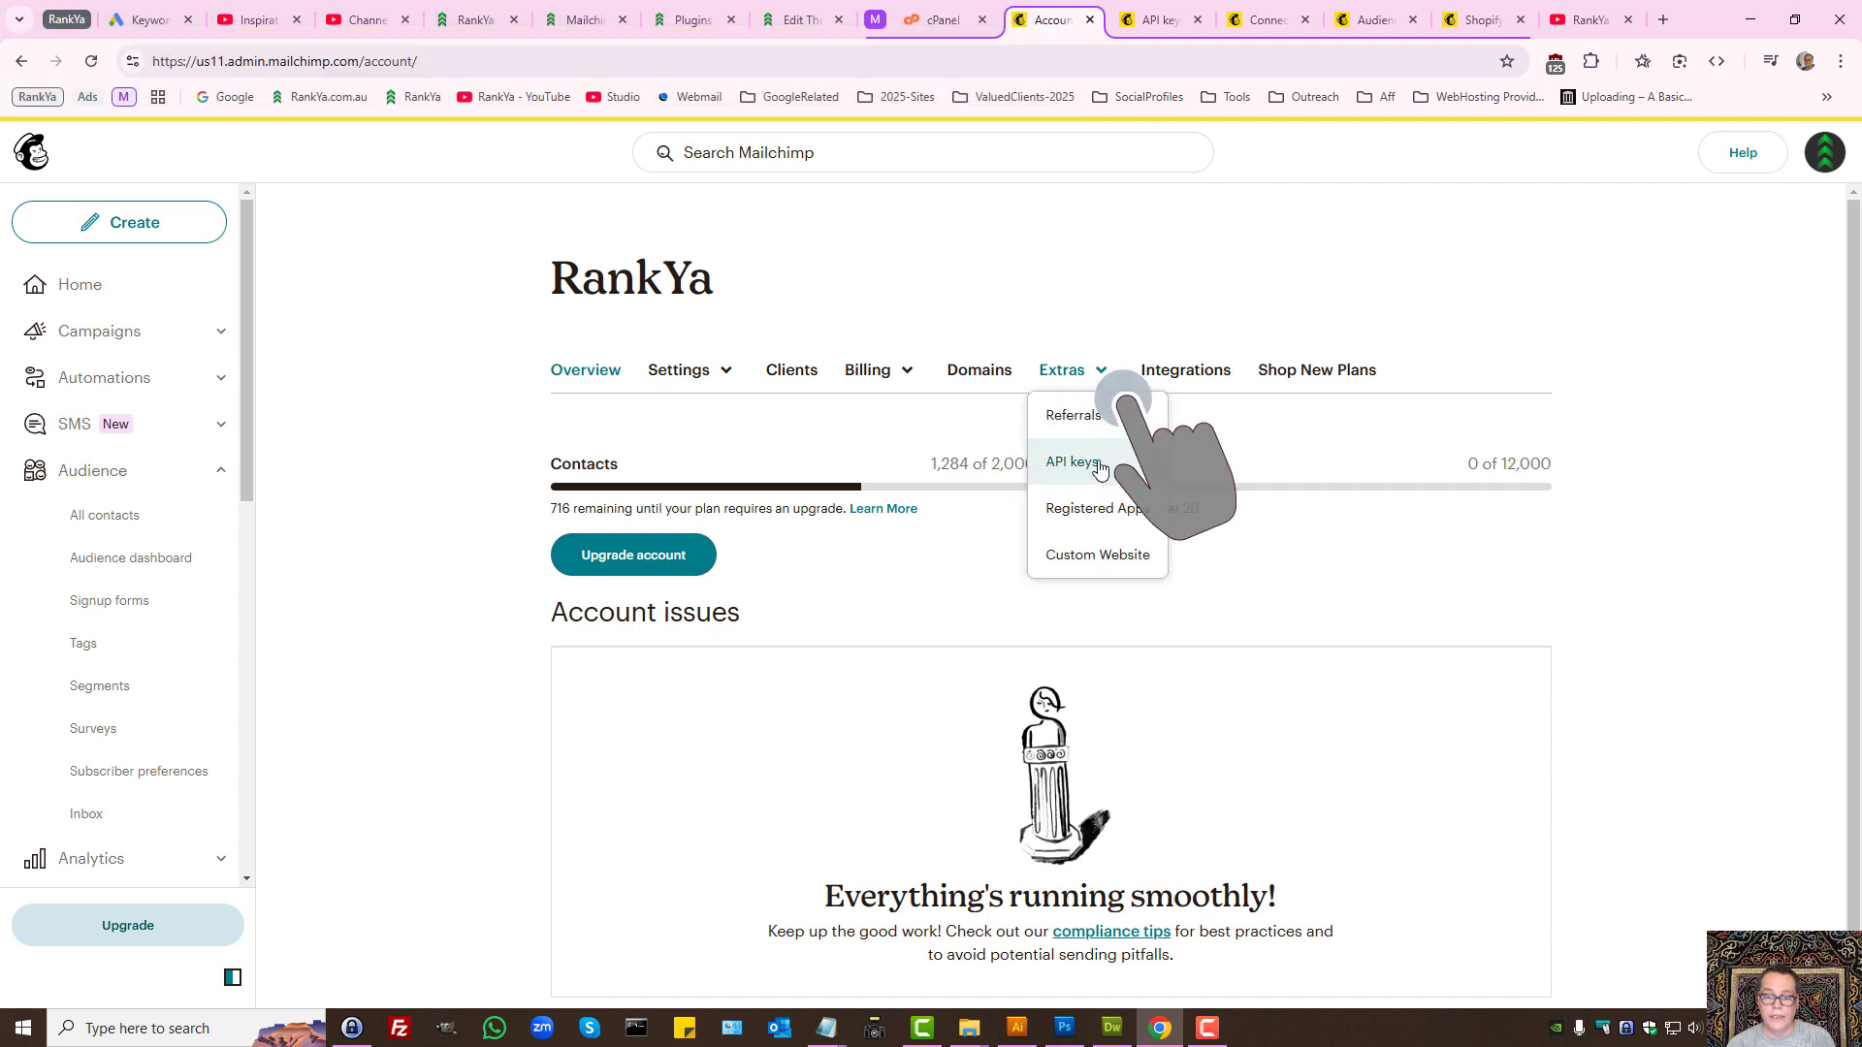
{"action": "left_click", "coordinate": [1166, 10]}
{"action": "scroll", "coordinate": [714, 659], "scroll_direction": "down", "scroll_amount": 3}
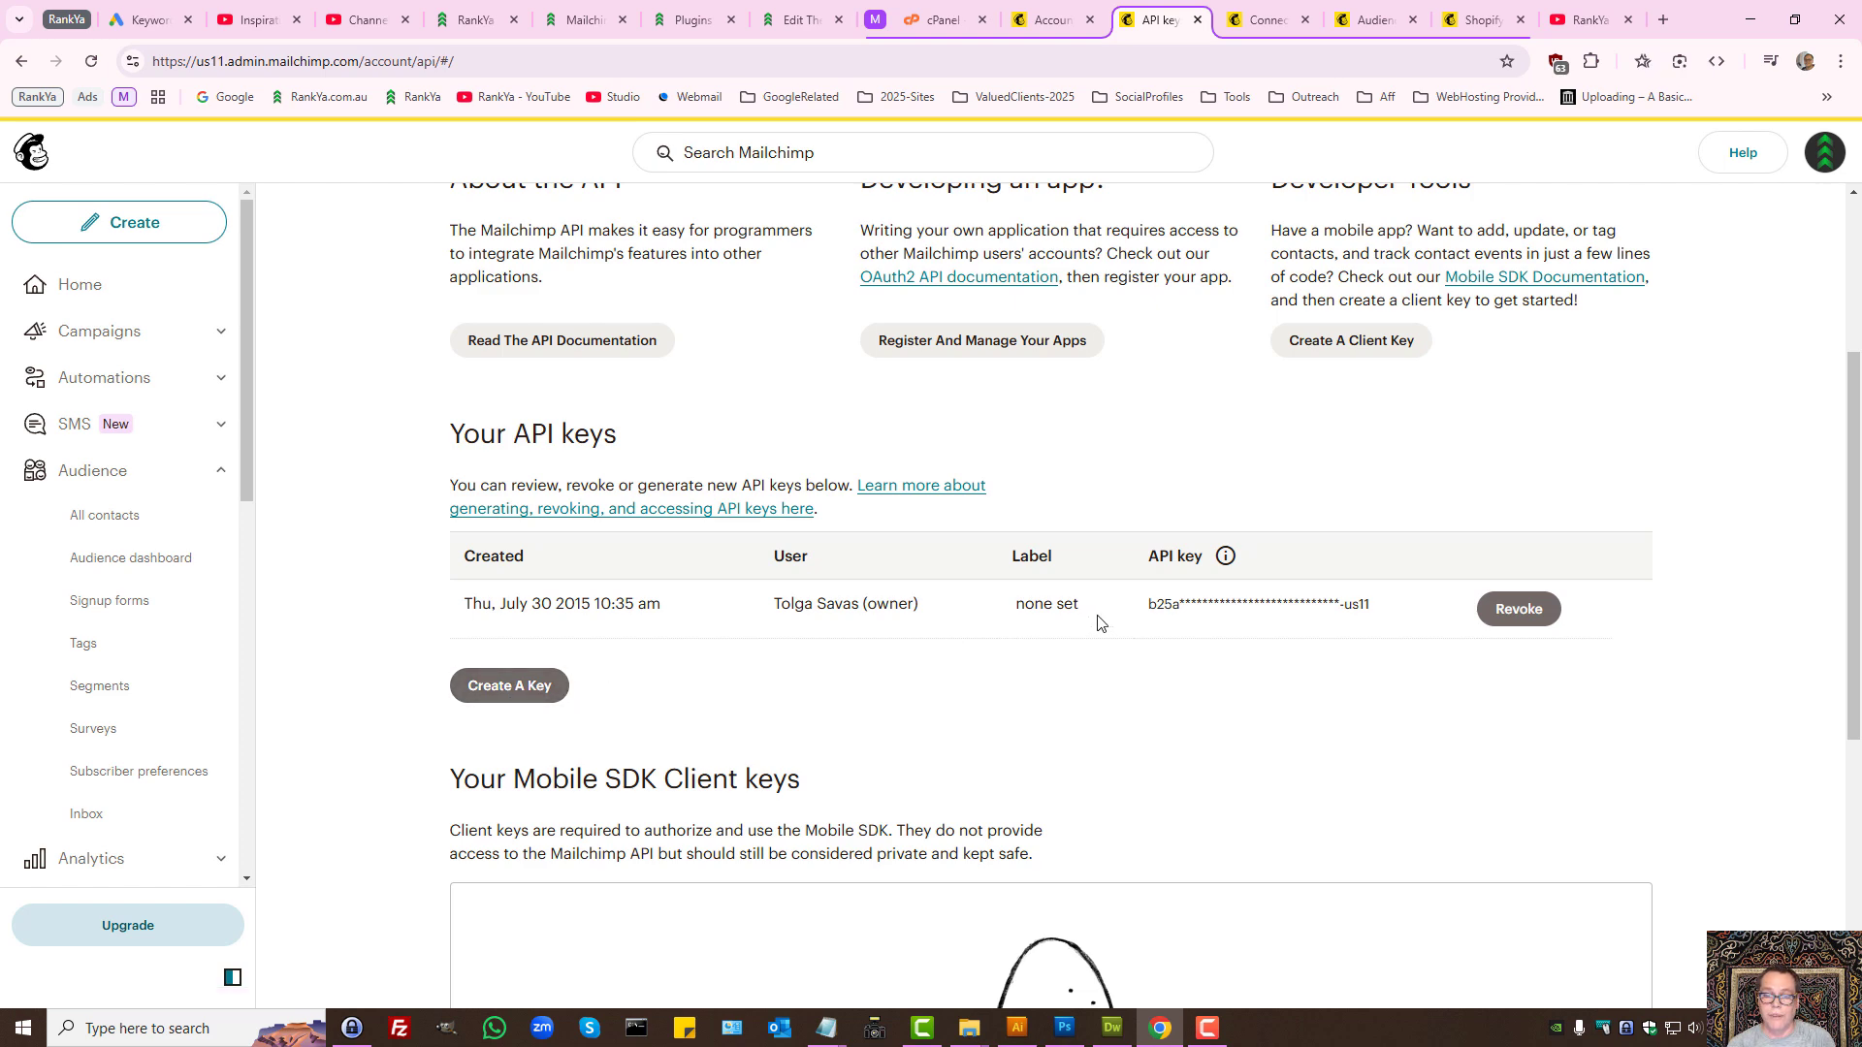
{"action": "scroll", "coordinate": [1100, 623], "scroll_direction": "up", "scroll_amount": 3}
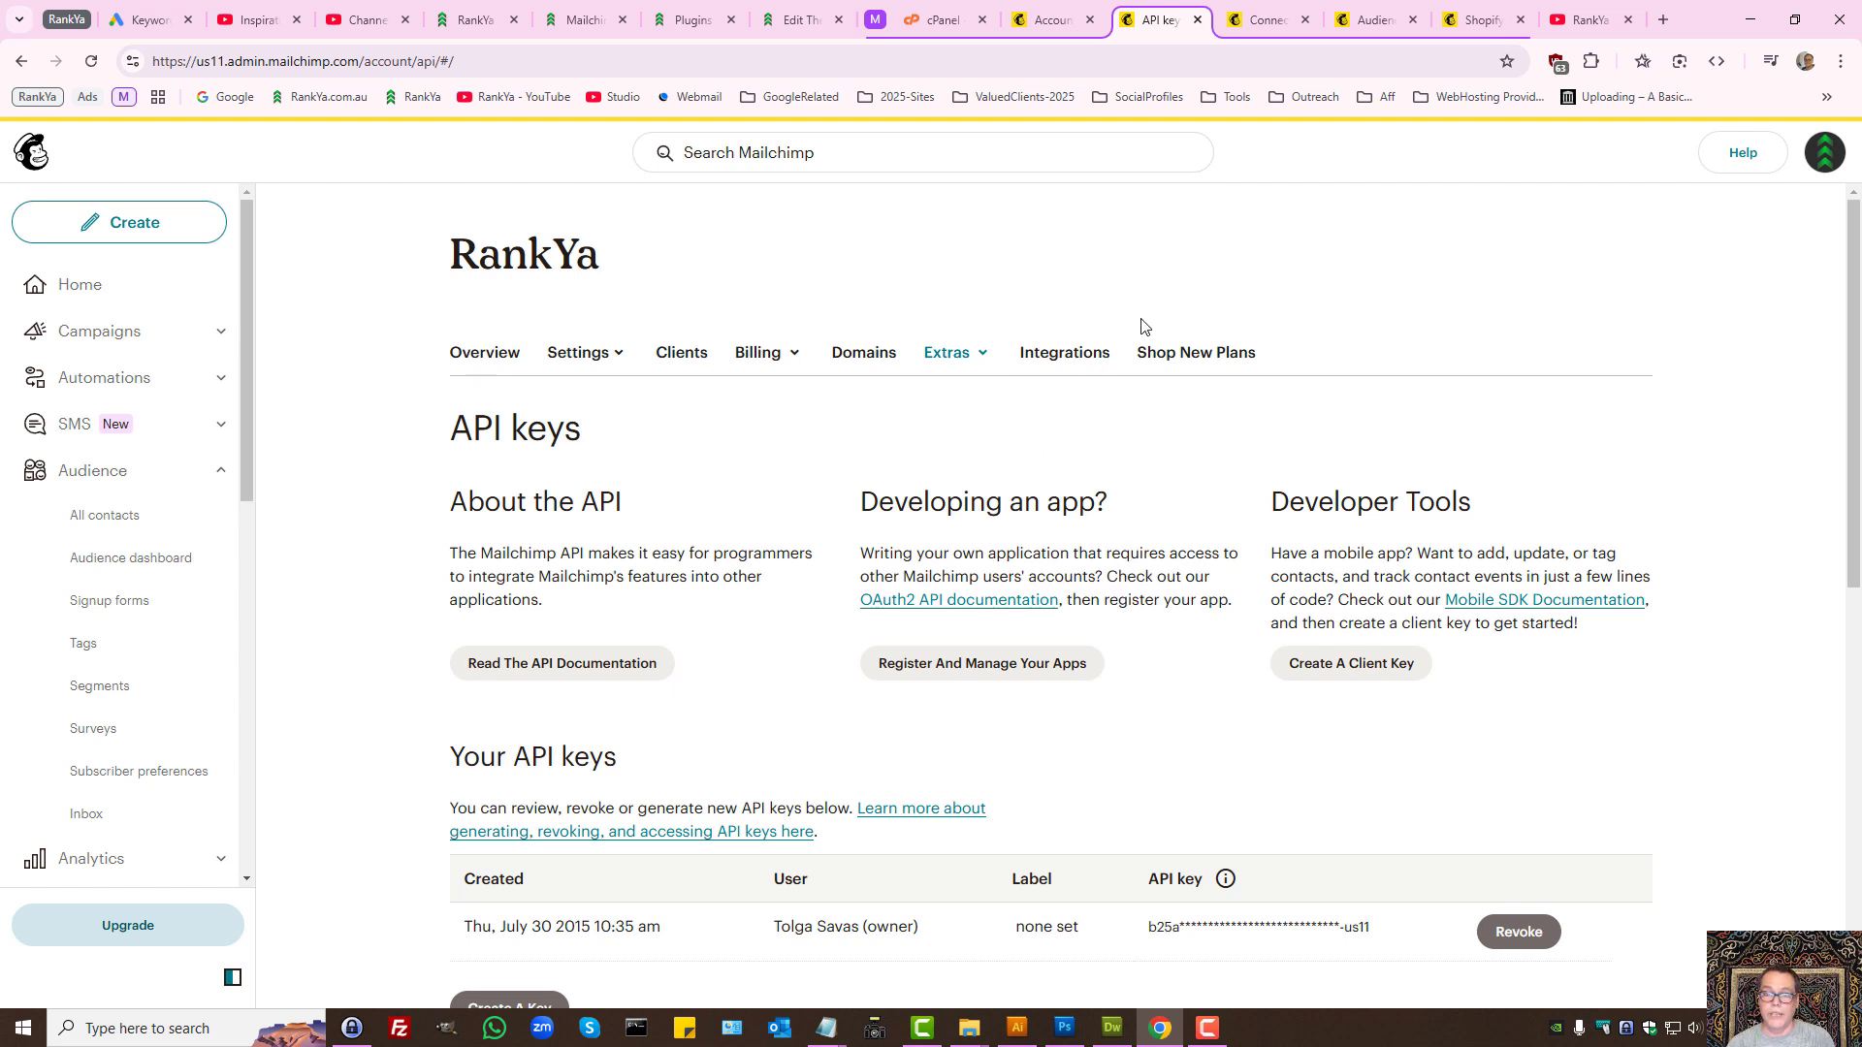
{"action": "left_click", "coordinate": [986, 360]}
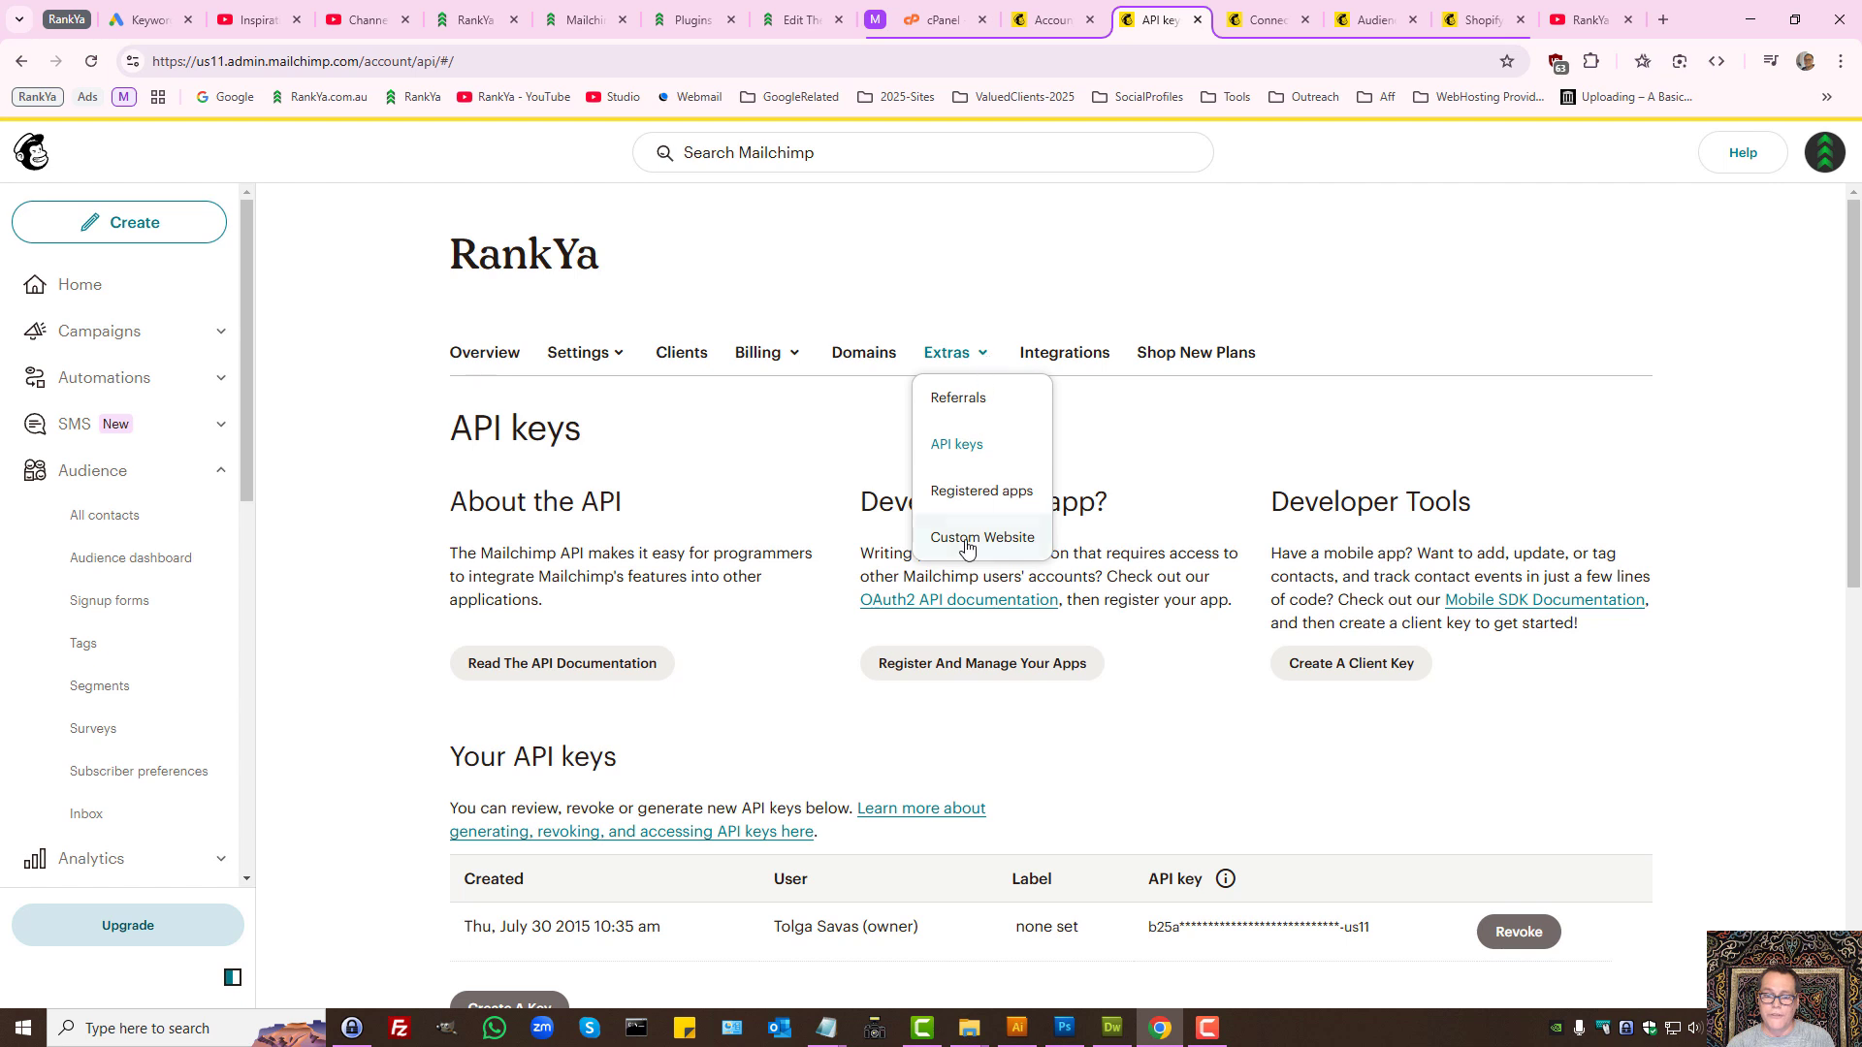
{"action": "left_click", "coordinate": [1150, 513]}
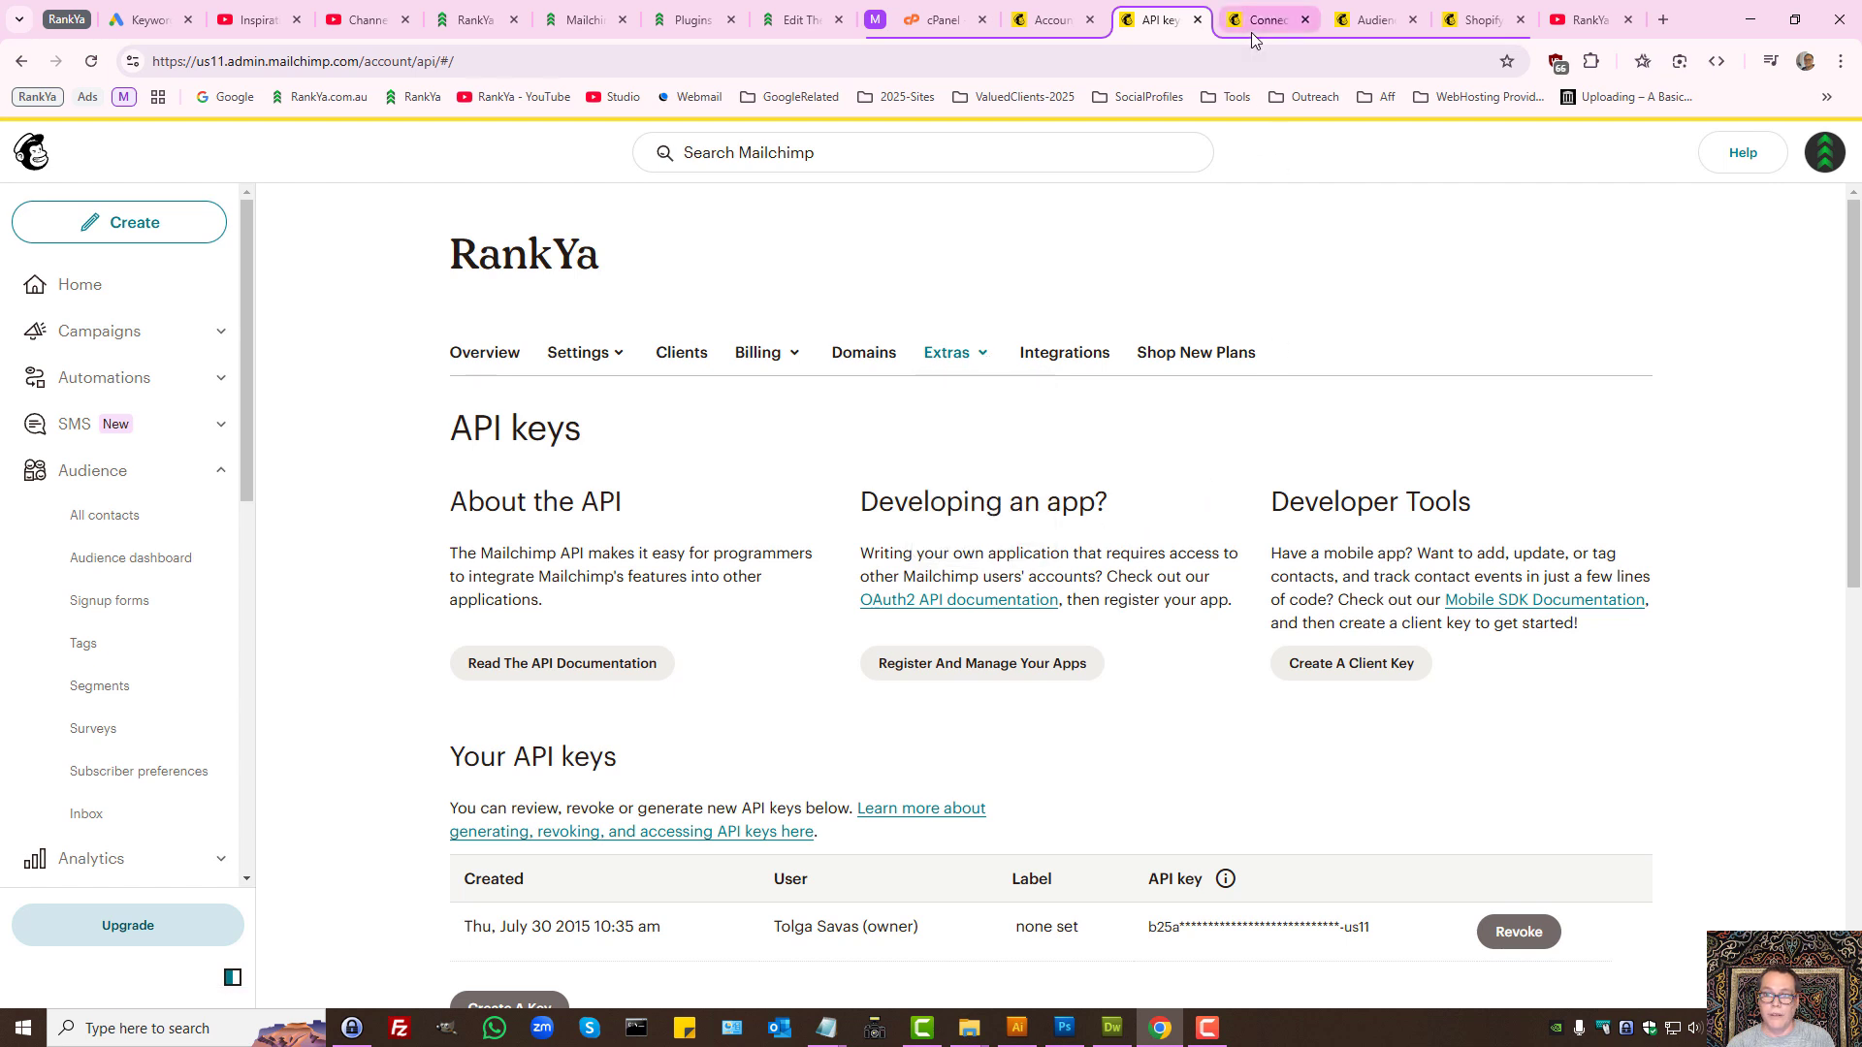
- Switch to the Mailchimp for WordPress API settings and examine the API Key field
{"action": "left_click", "coordinate": [585, 19]}
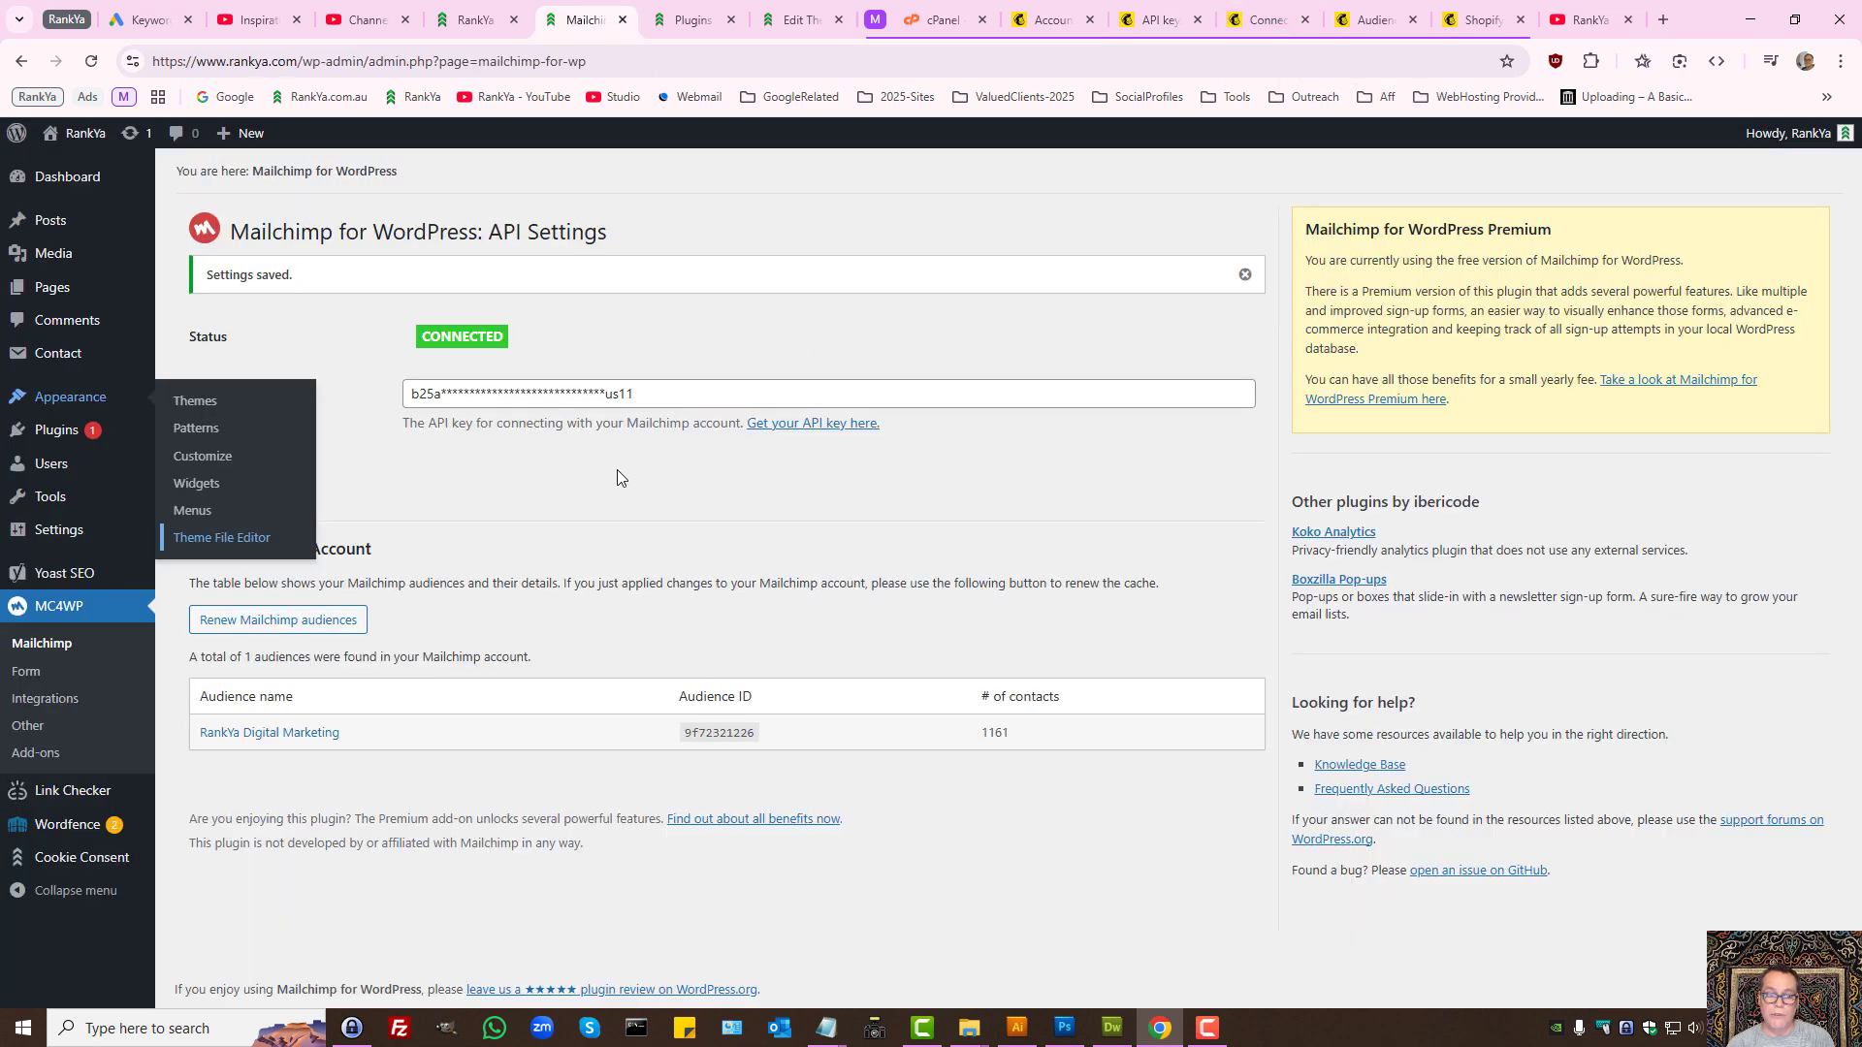
{"action": "left_click", "coordinate": [524, 394]}
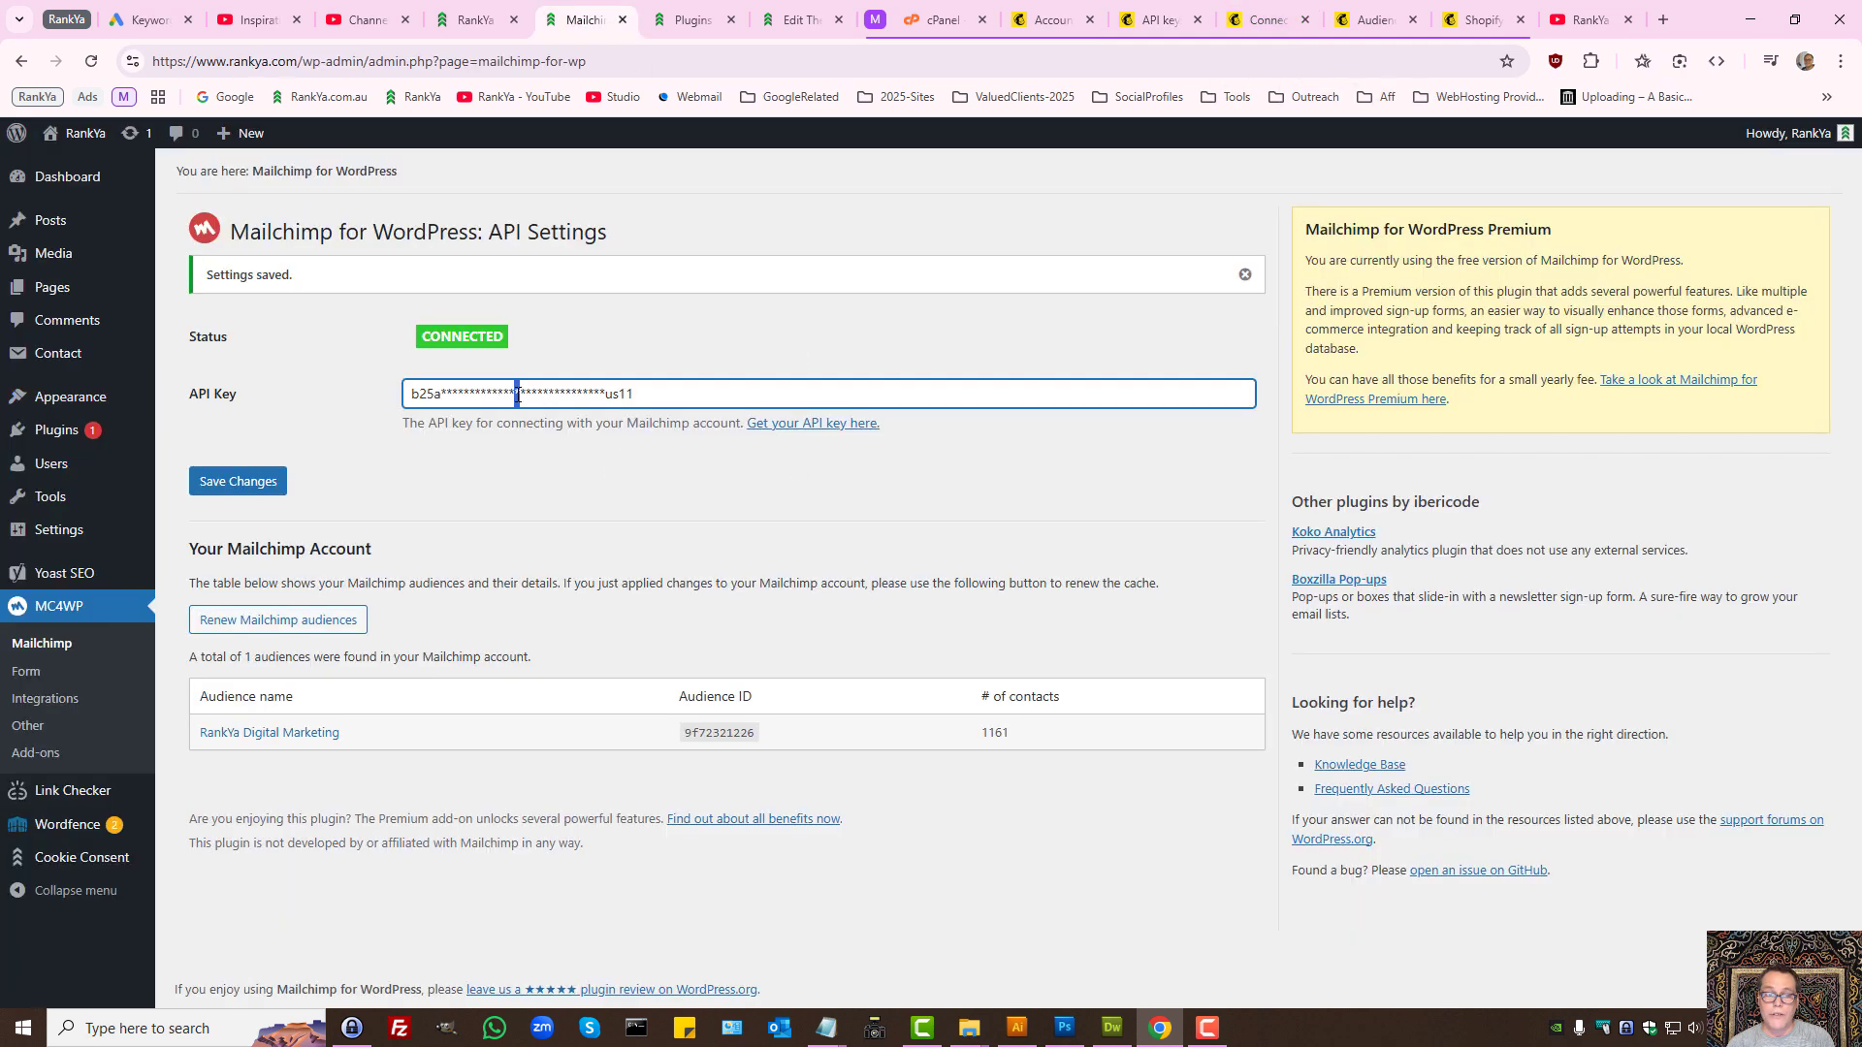
{"action": "key", "text": "ctrl+a"}
{"action": "left_click", "coordinate": [561, 463]}
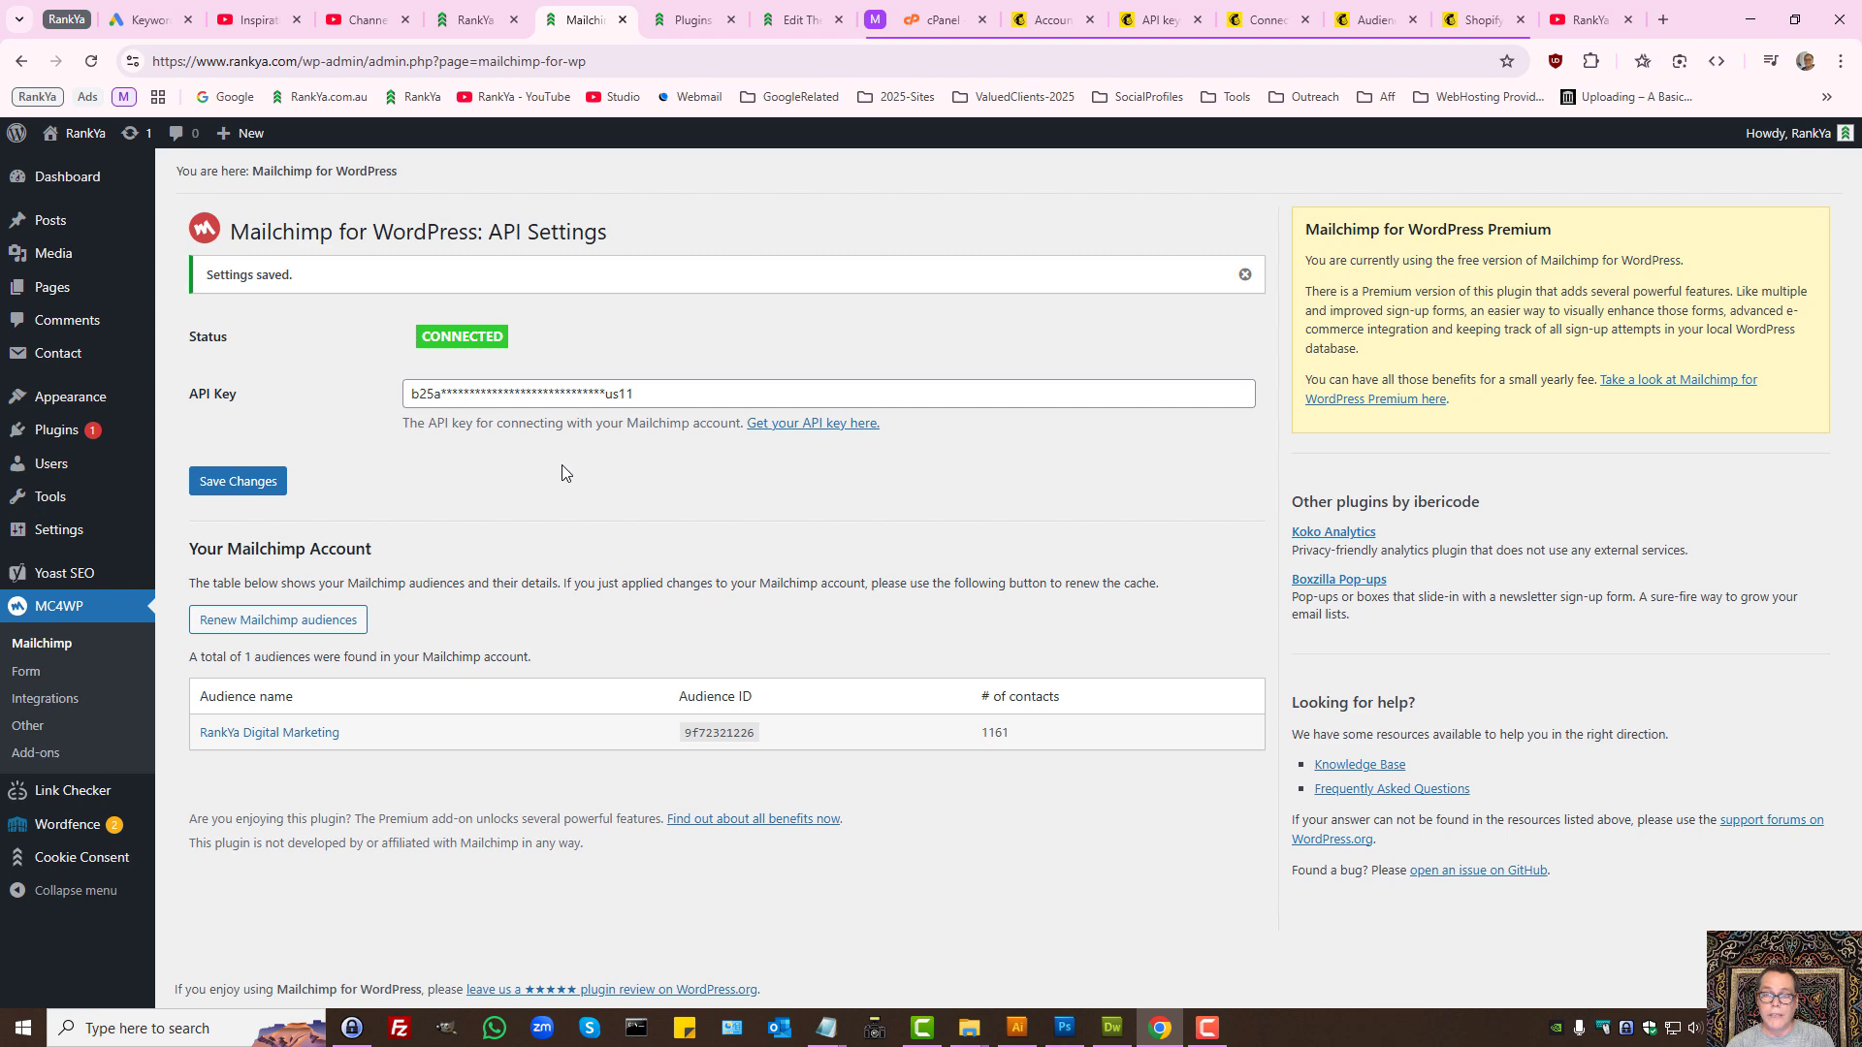
{"action": "left_click", "coordinate": [1261, 20]}
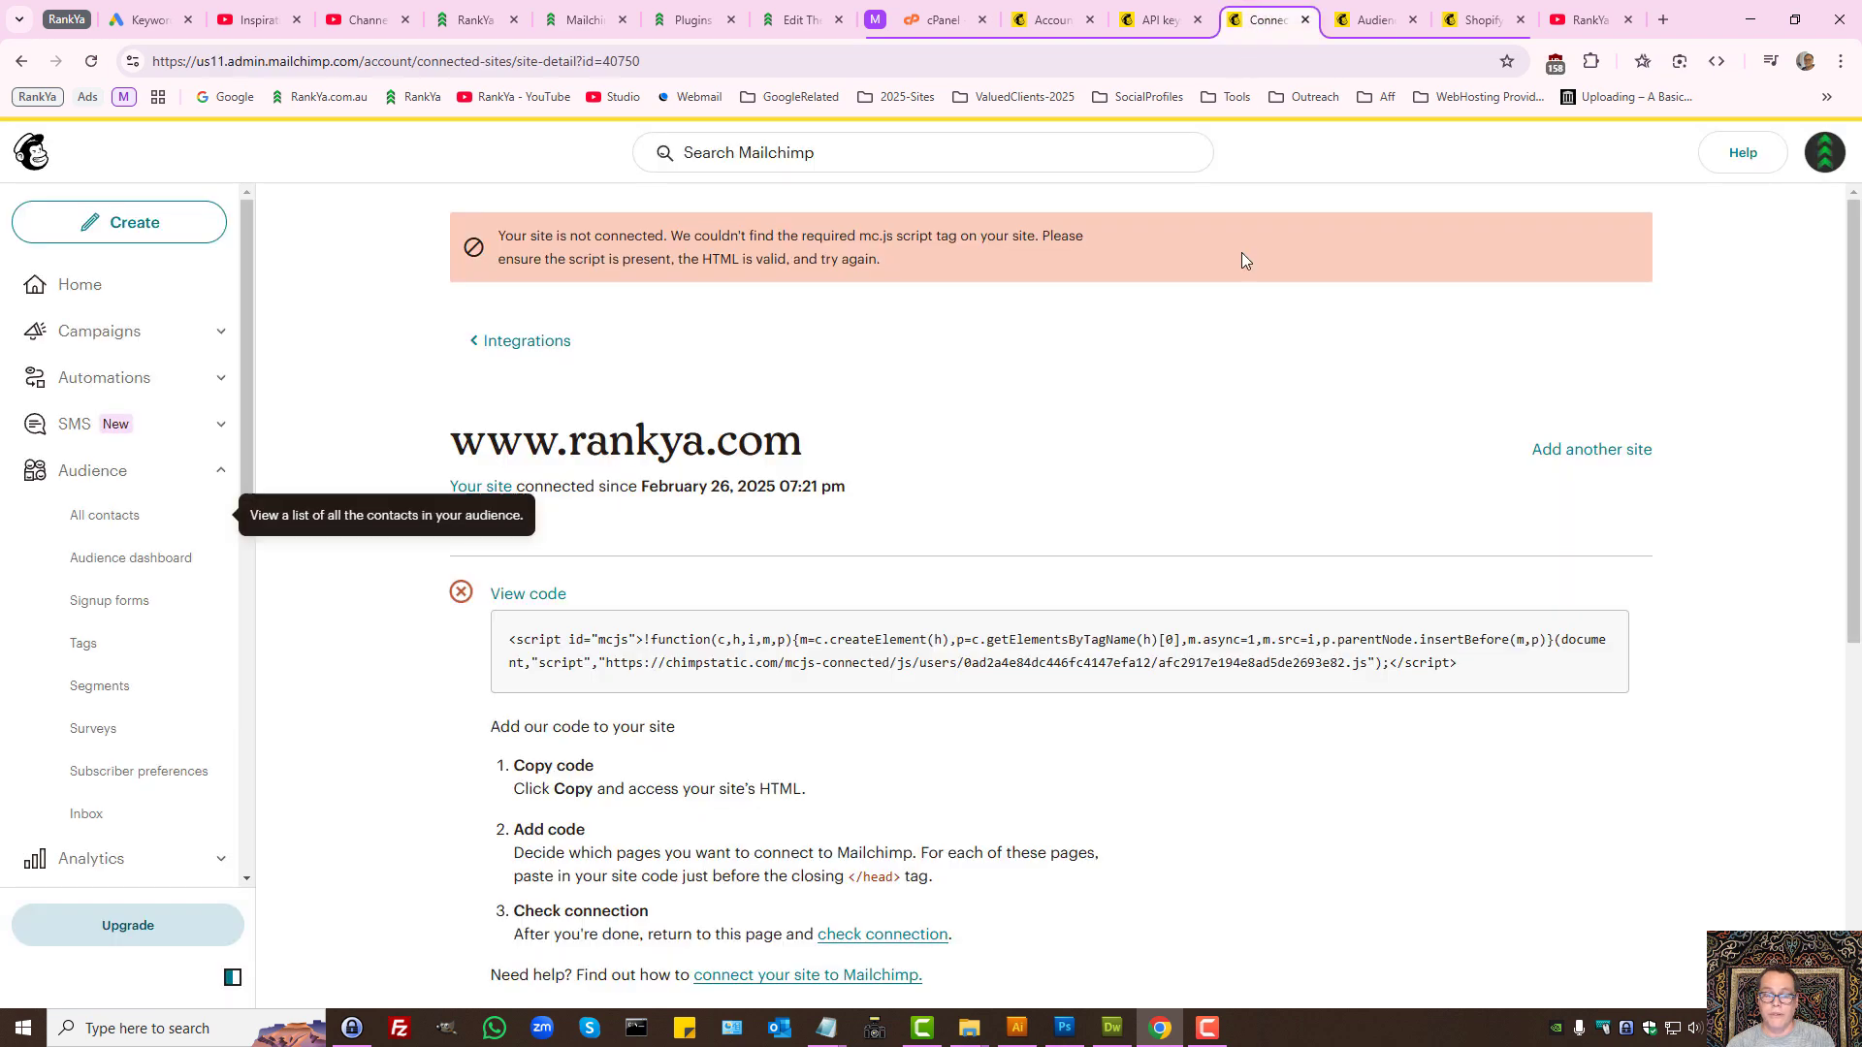
{"action": "left_click", "coordinate": [875, 646]}
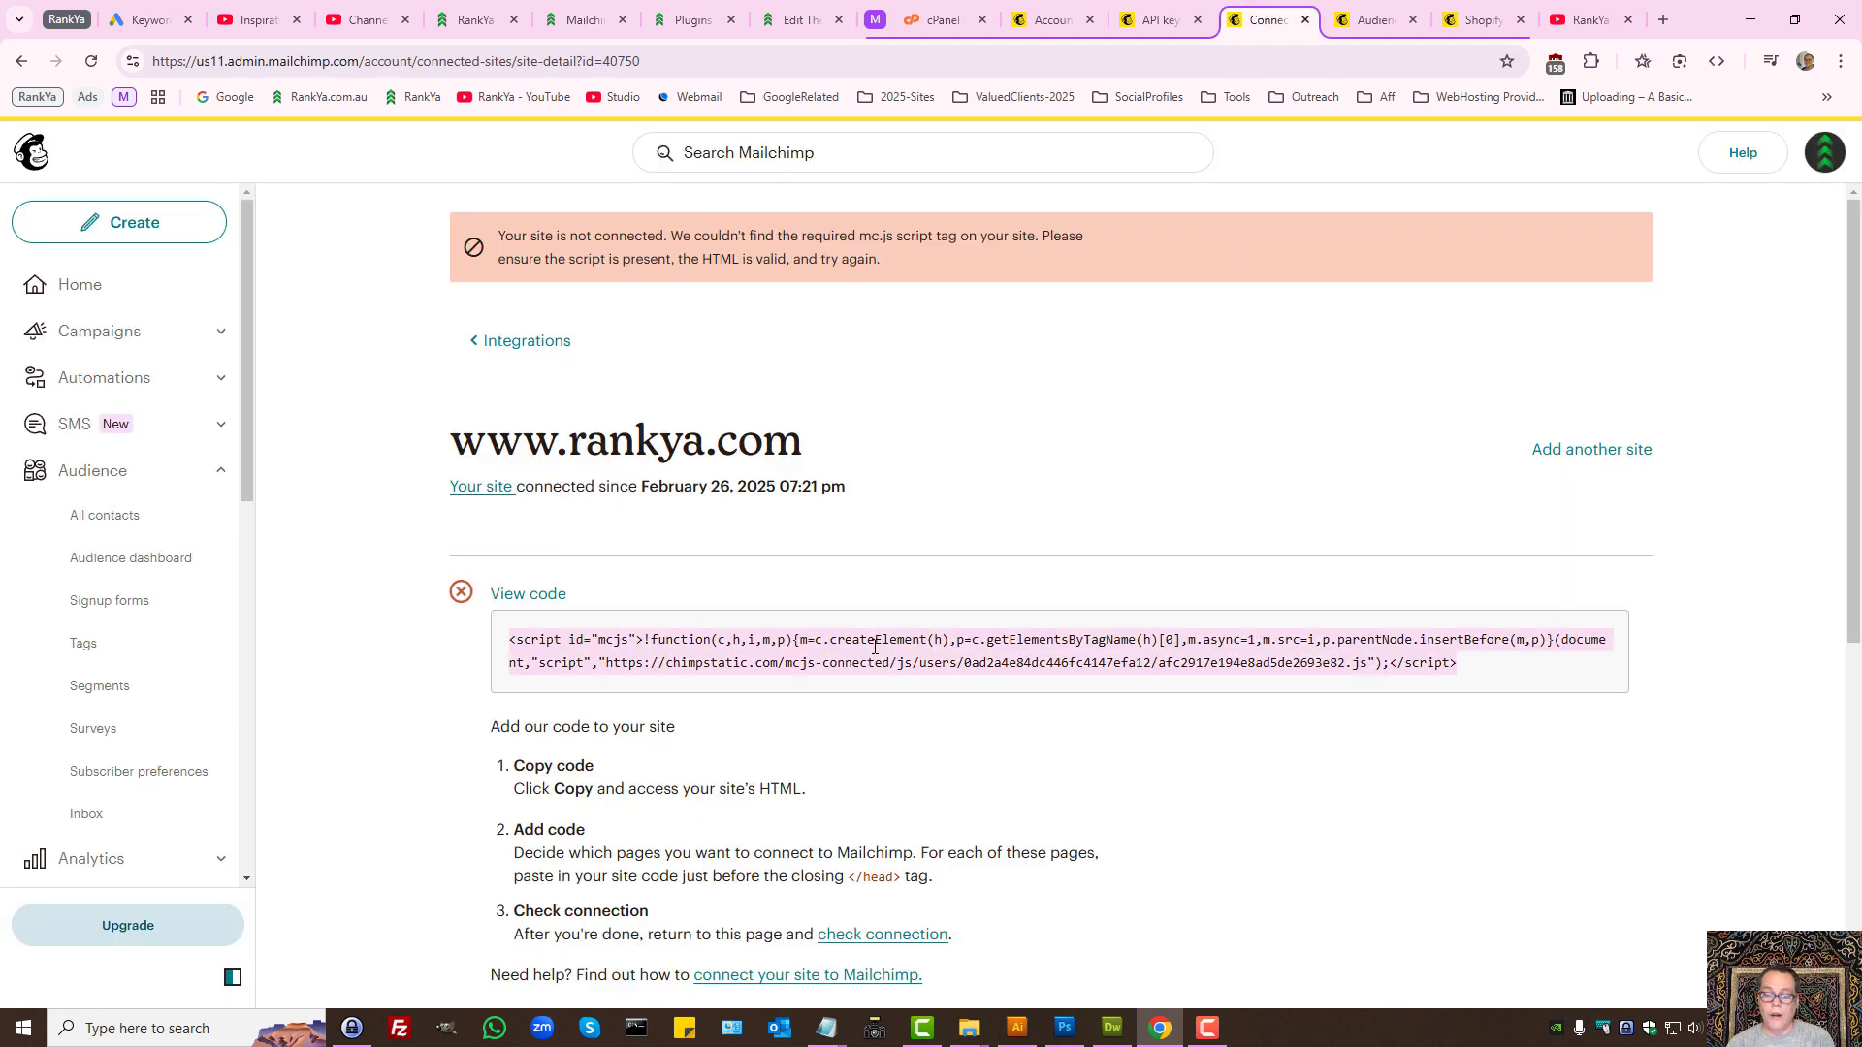
{"action": "right_click", "coordinate": [875, 646]}
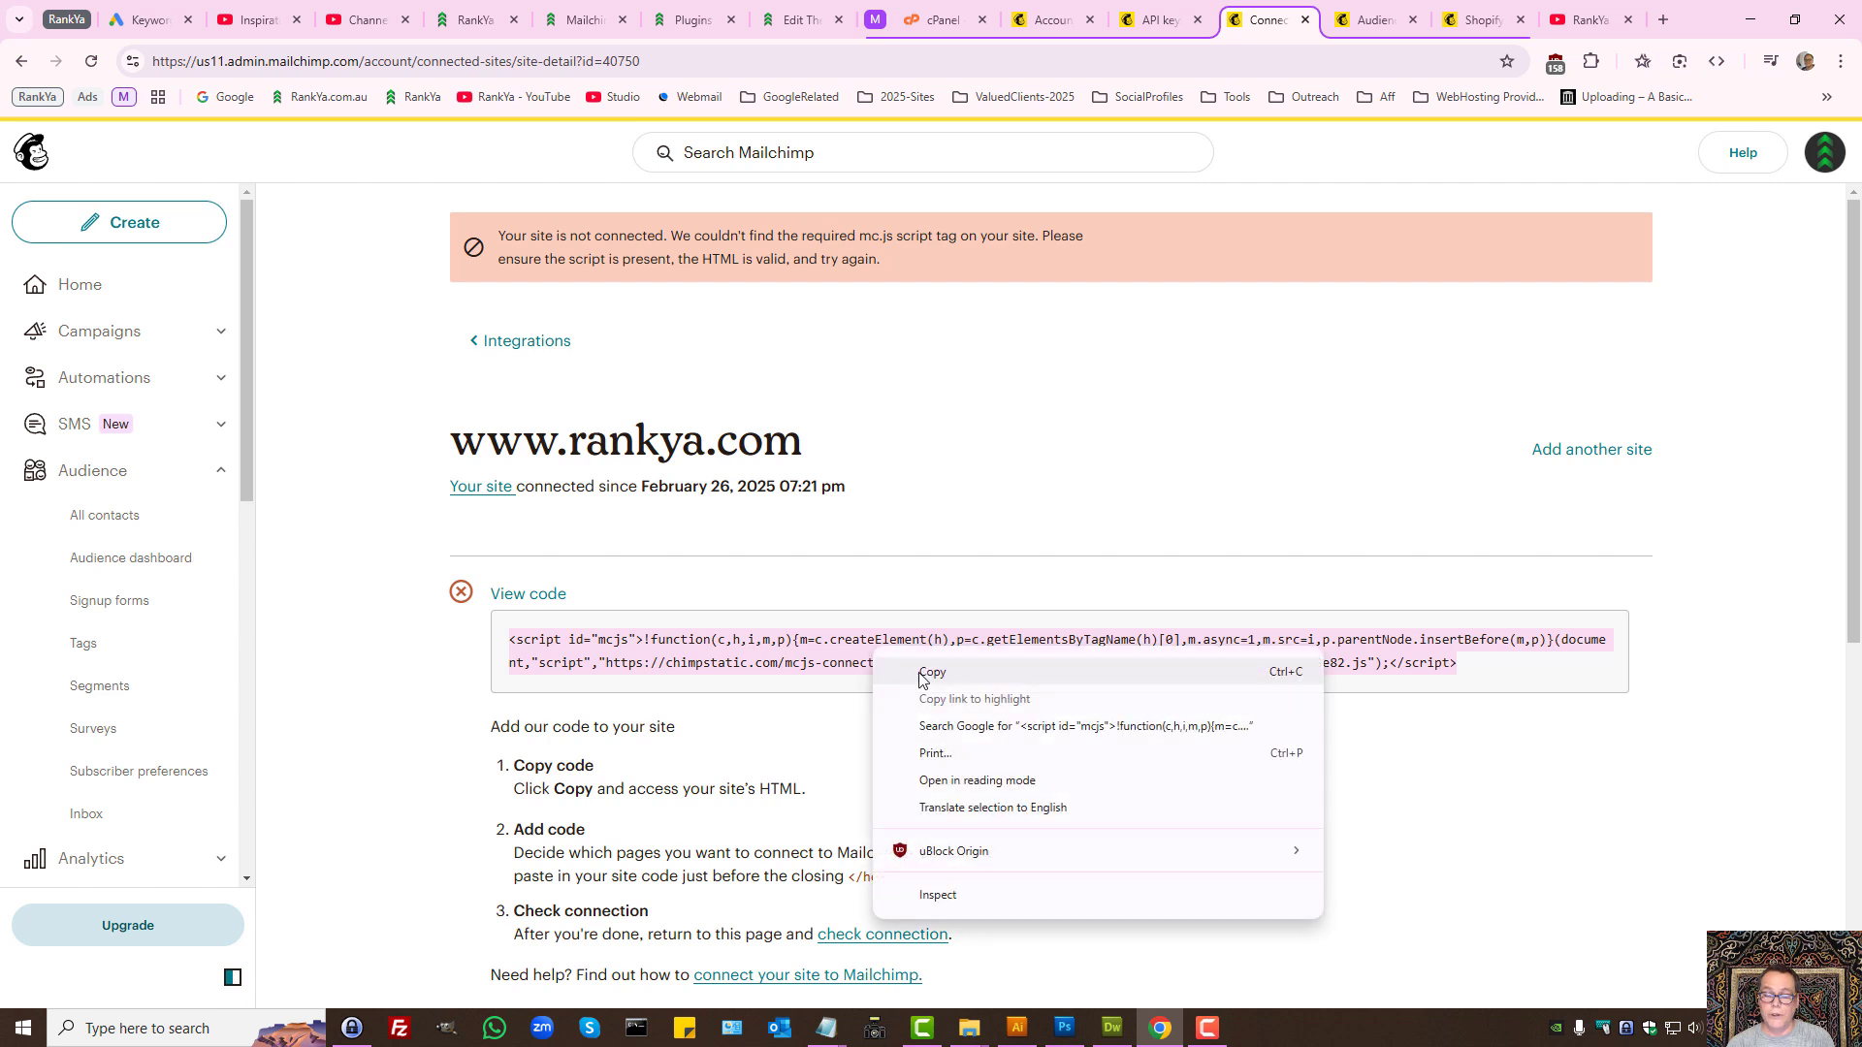
{"action": "left_click", "coordinate": [989, 660]}
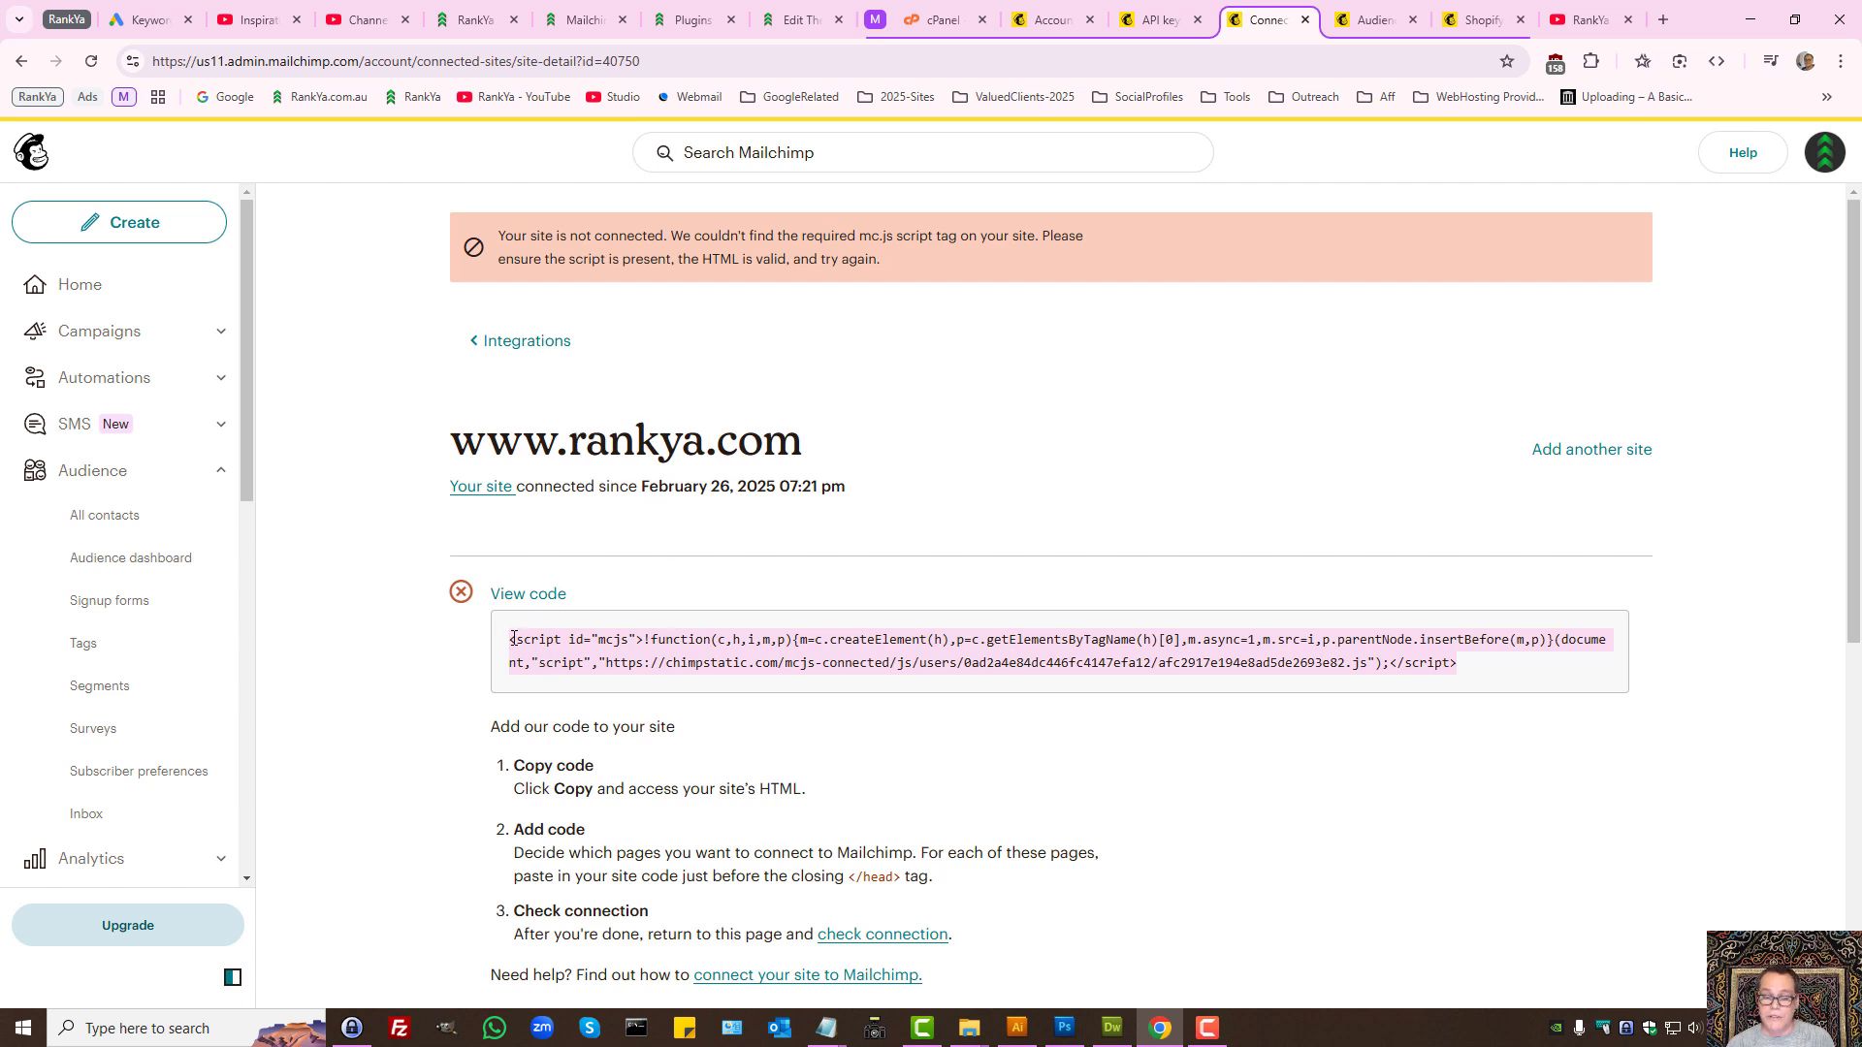
{"action": "right_click", "coordinate": [1099, 657]}
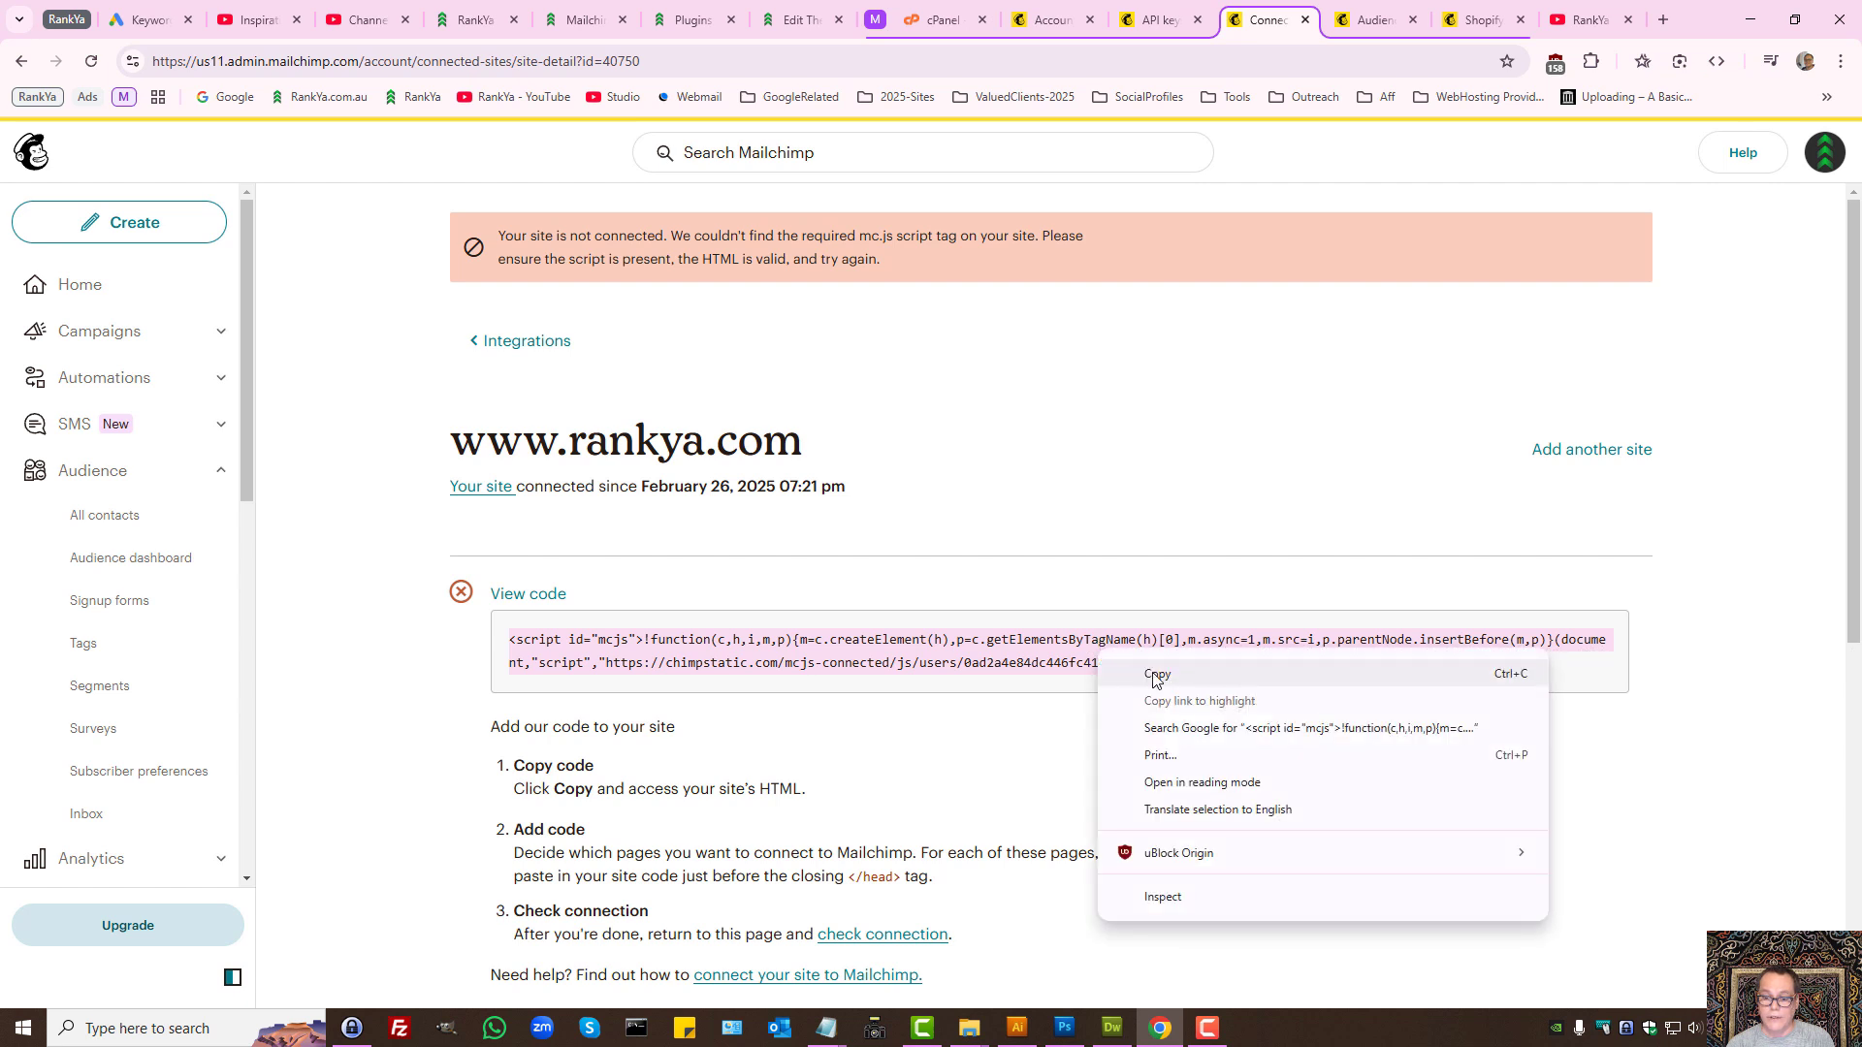
{"action": "left_click", "coordinate": [1156, 676]}
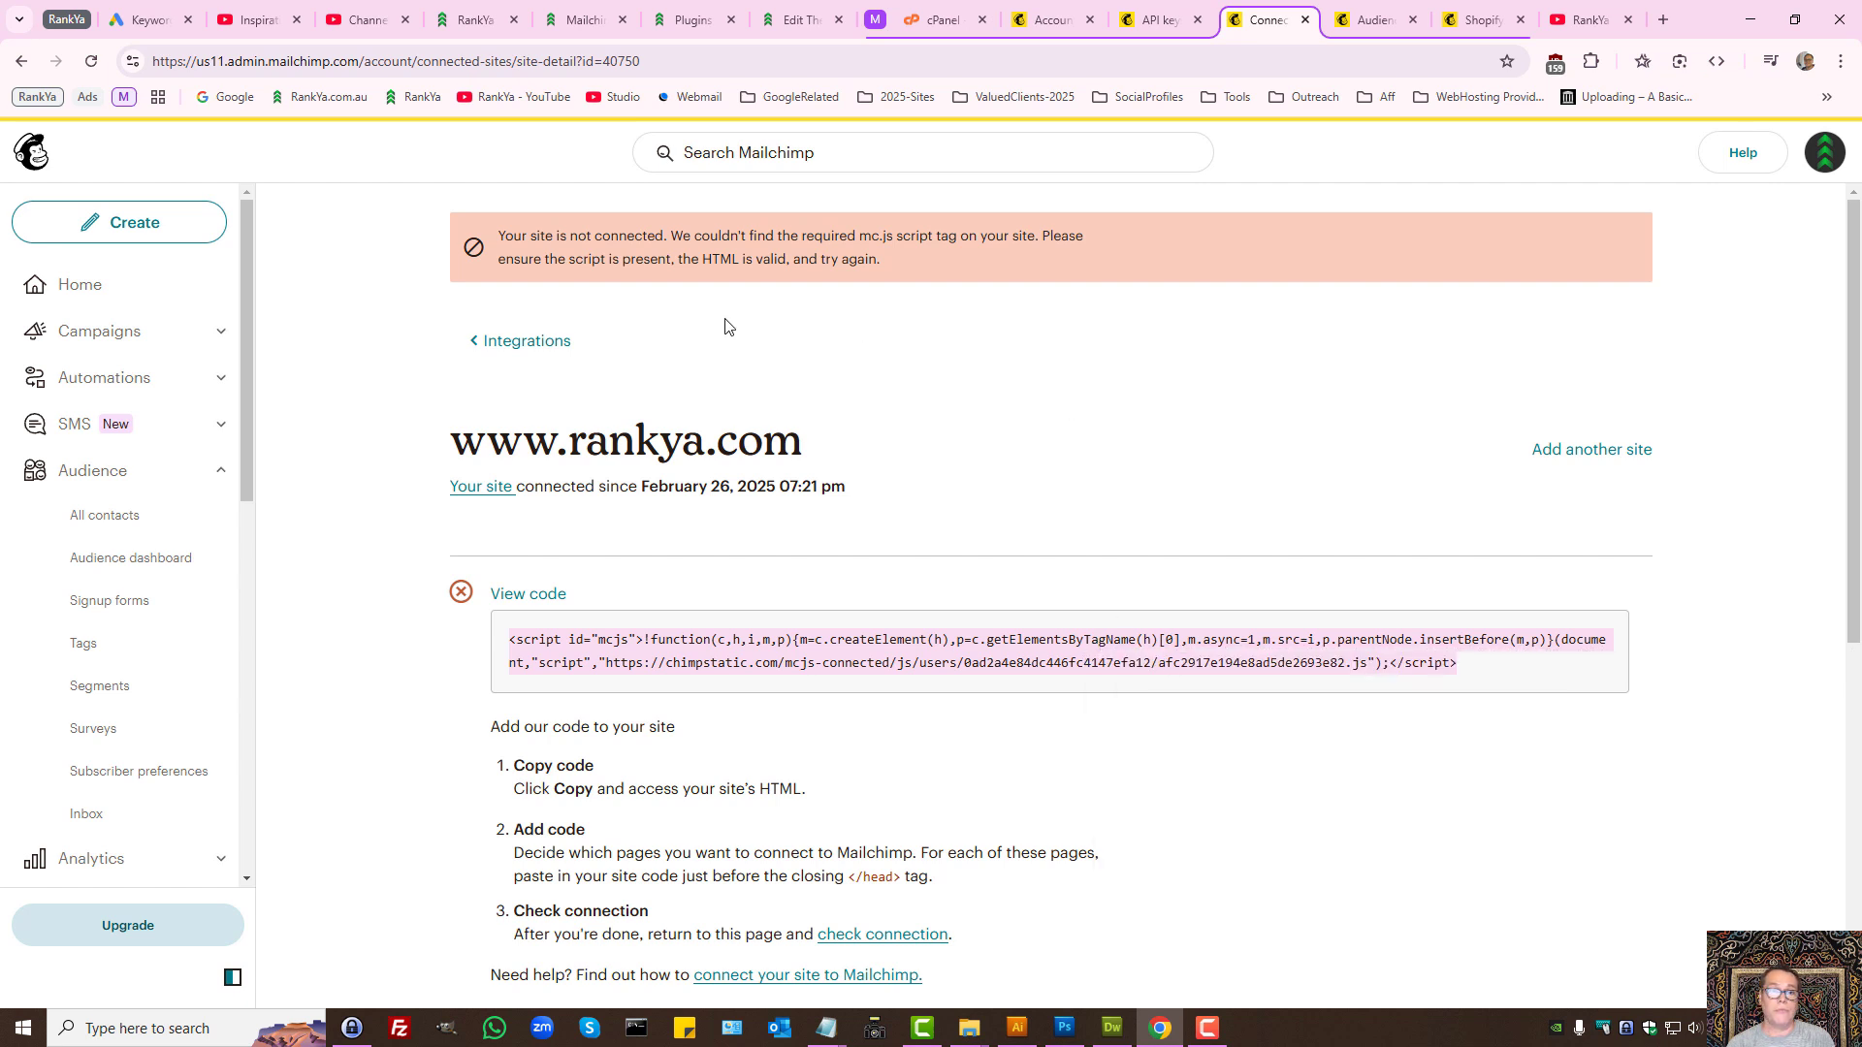
- Open WordPress's Theme File Editor in a new tab and load the how-to theme's header.php
{"action": "left_click", "coordinate": [565, 11]}
{"action": "mouse_move", "coordinate": [85, 433]}
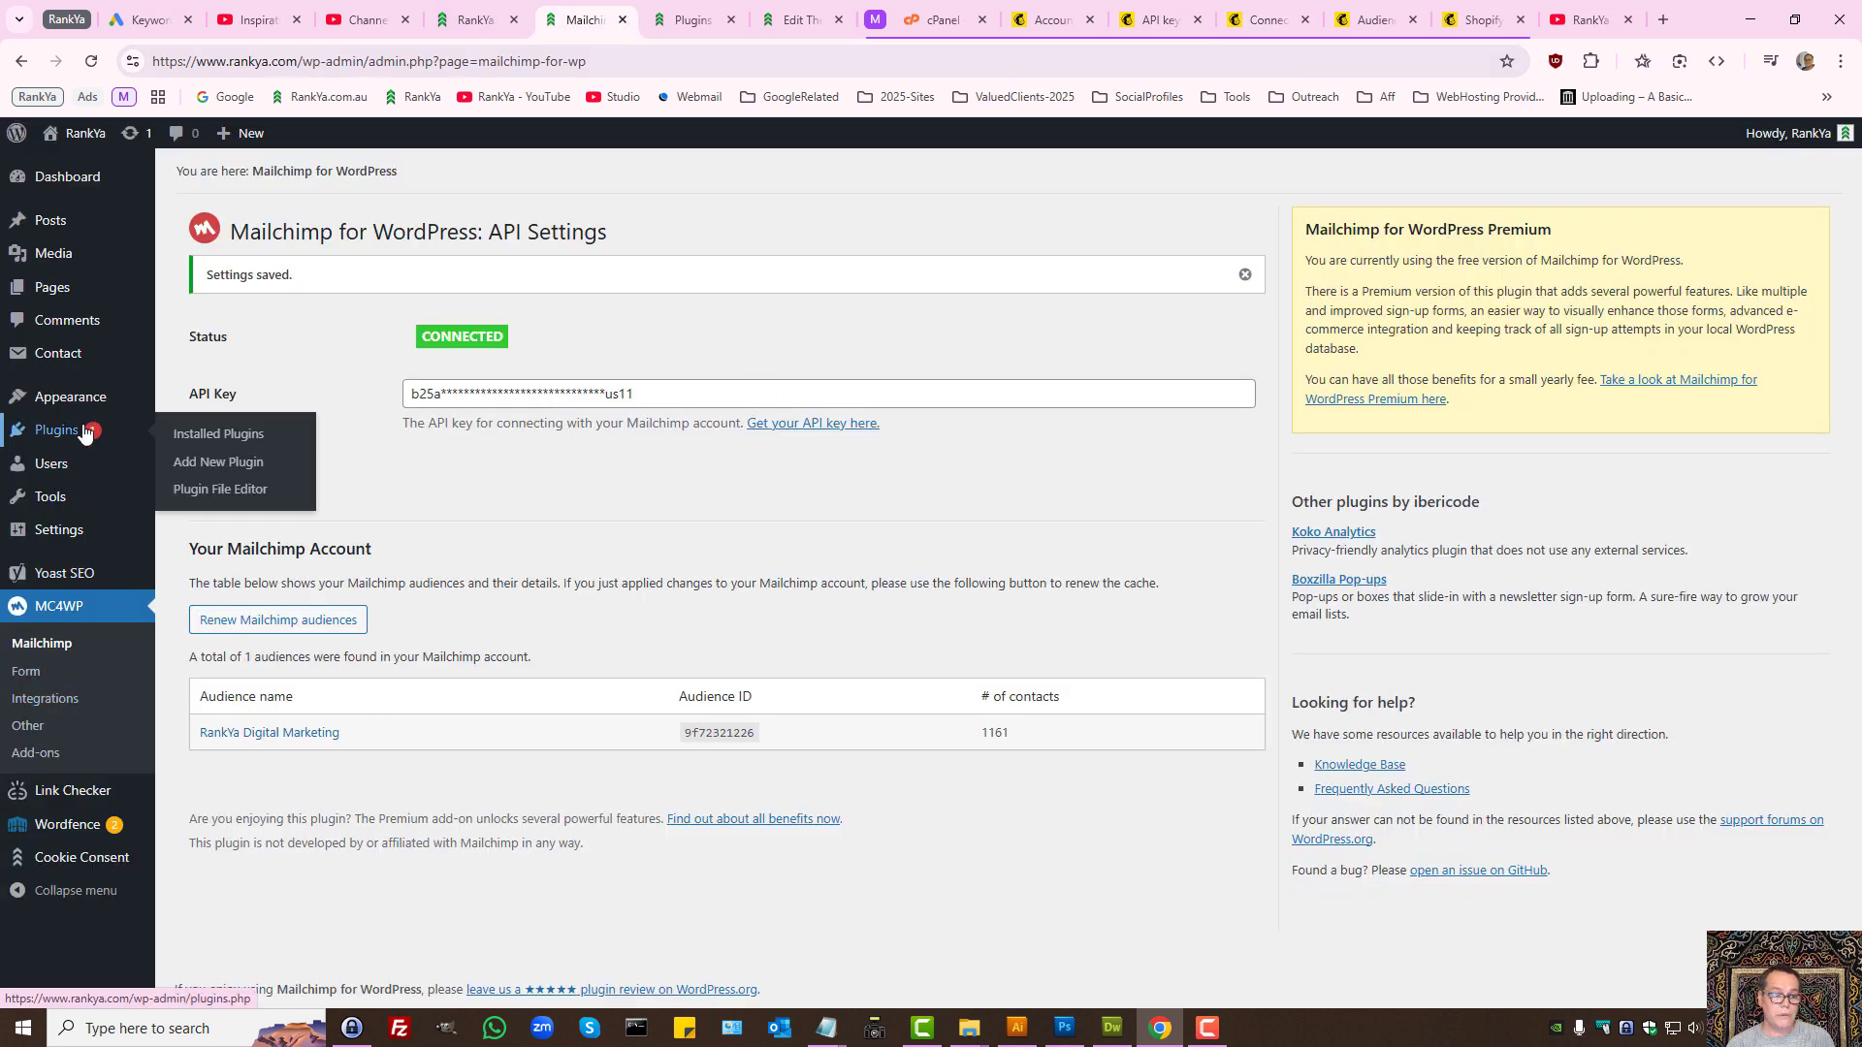
{"action": "mouse_move", "coordinate": [78, 399]}
{"action": "middle_click", "coordinate": [208, 538]}
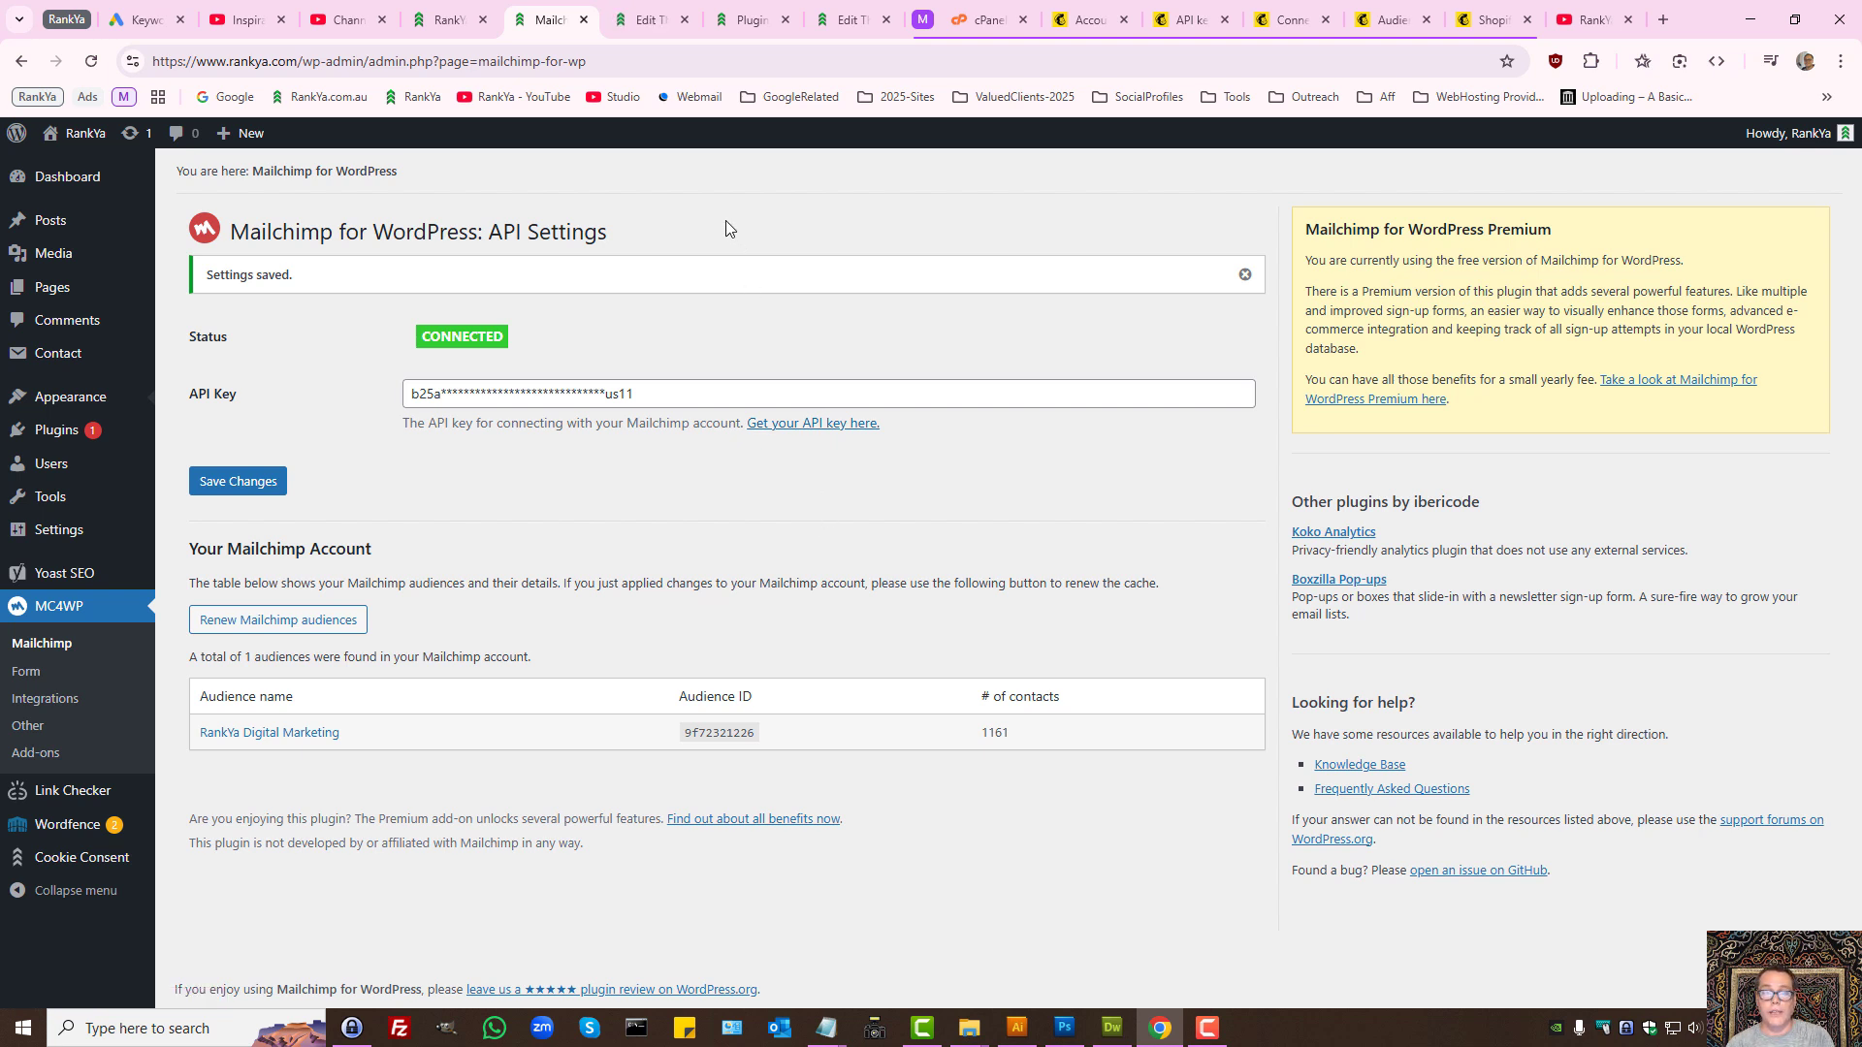
{"action": "left_click", "coordinate": [643, 29]}
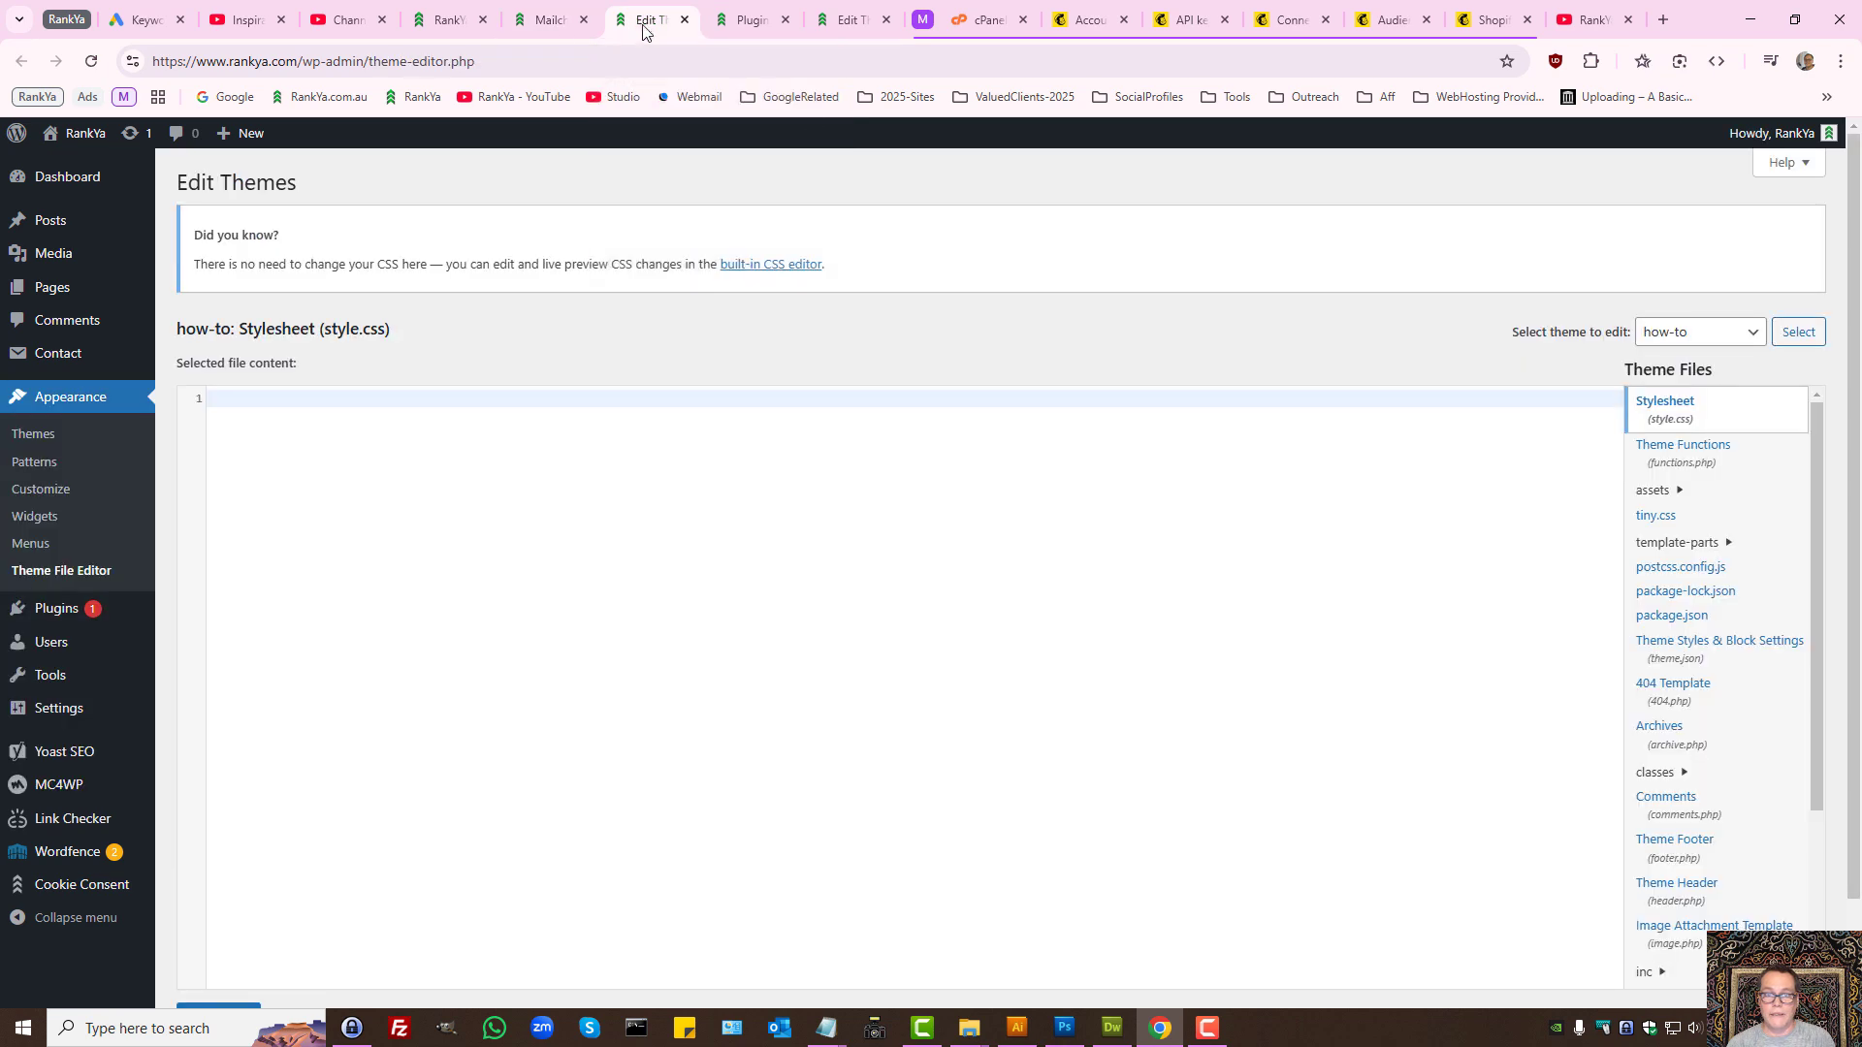
{"action": "left_click", "coordinate": [1695, 893]}
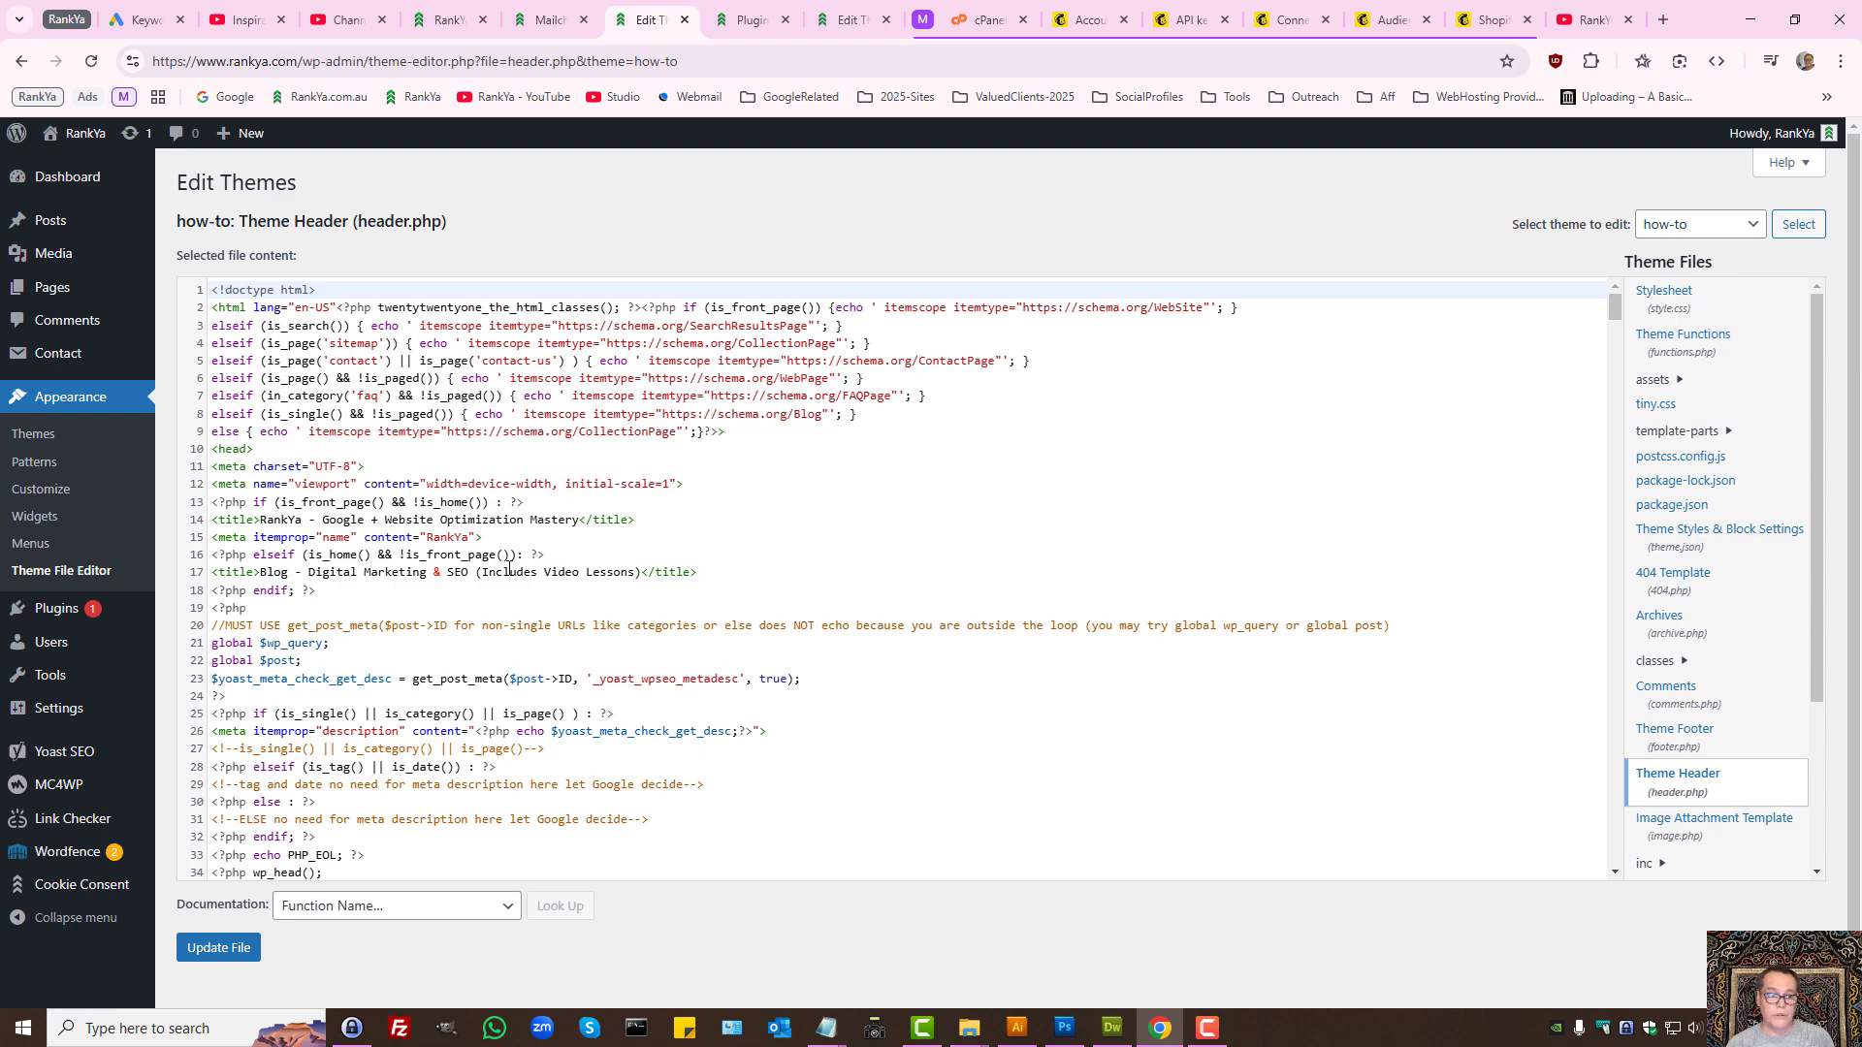
- Try placing the copied mcjs script directly after the opening <head> tag in header.php, and remove it again
{"action": "left_click", "coordinate": [265, 449]}
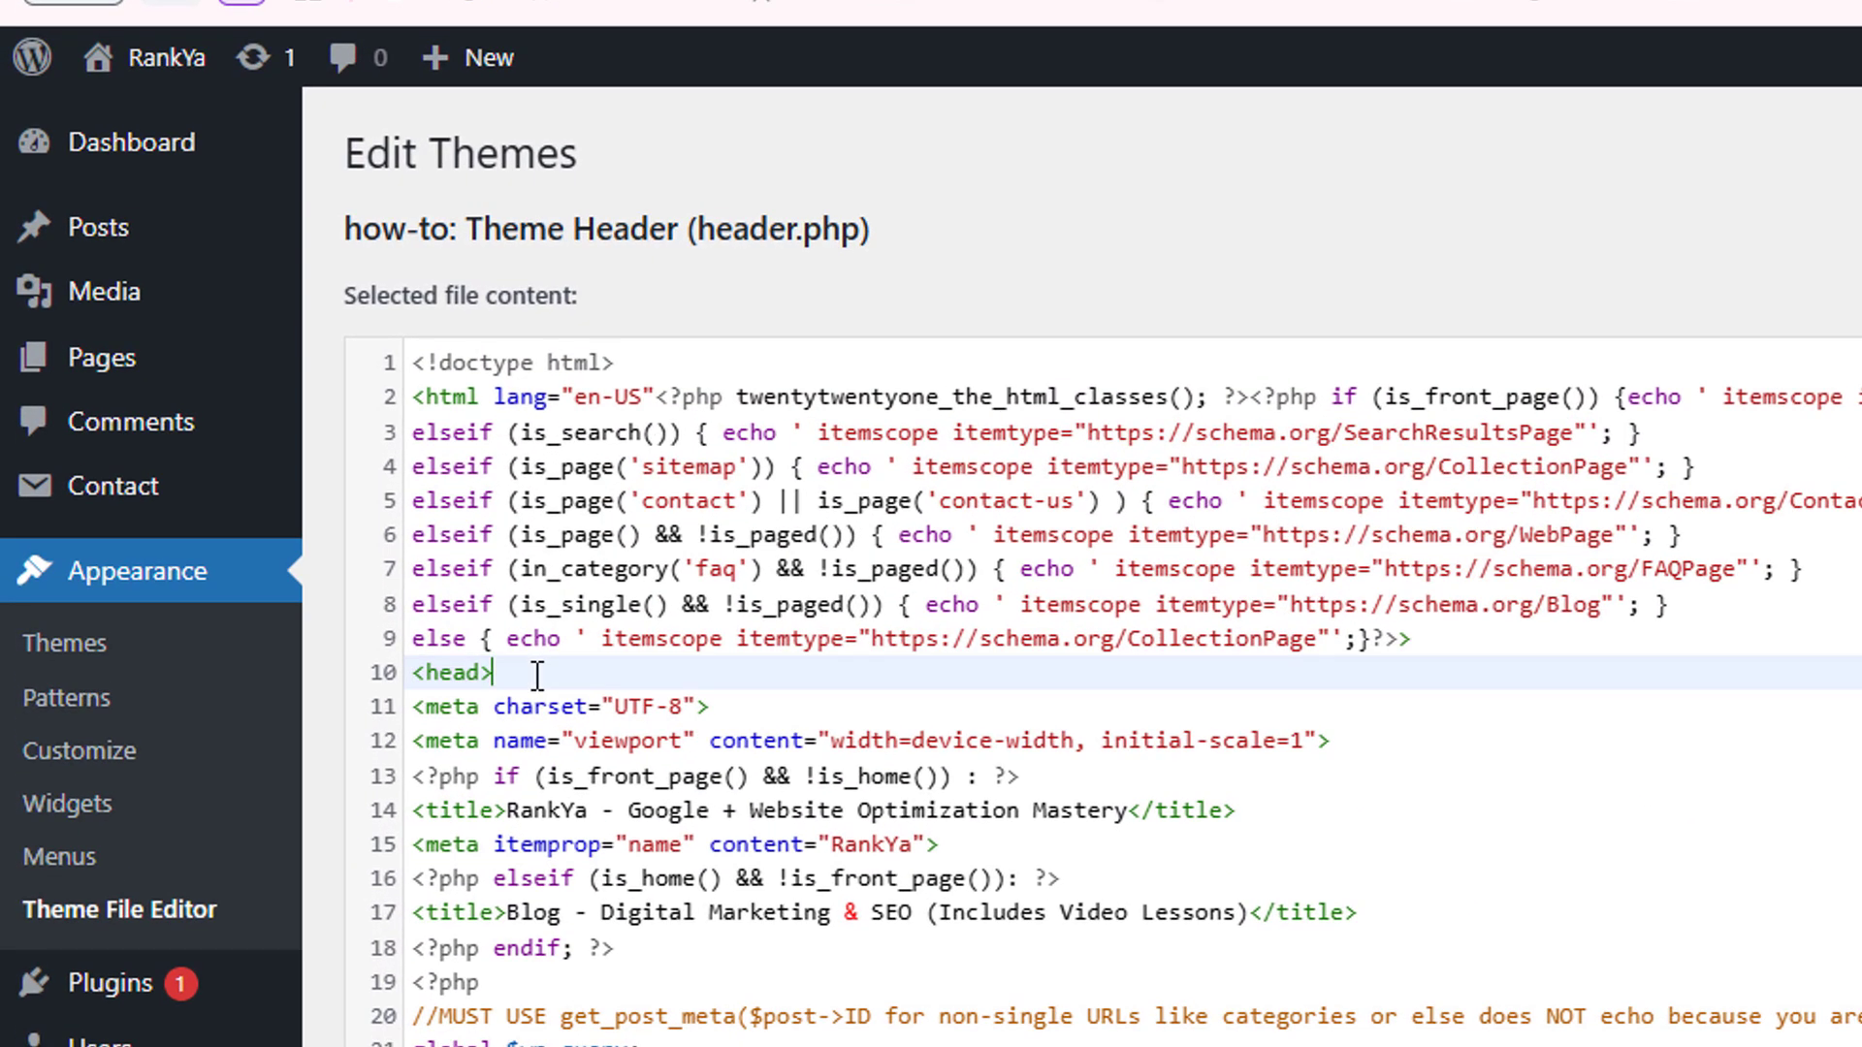
{"action": "left_click_drag", "start_coordinate": [550, 677], "coordinate": [408, 678]}
{"action": "left_click", "coordinate": [548, 680]}
{"action": "key", "text": "Return"}
{"action": "key", "text": "Return"}
{"action": "key", "text": "Return"}
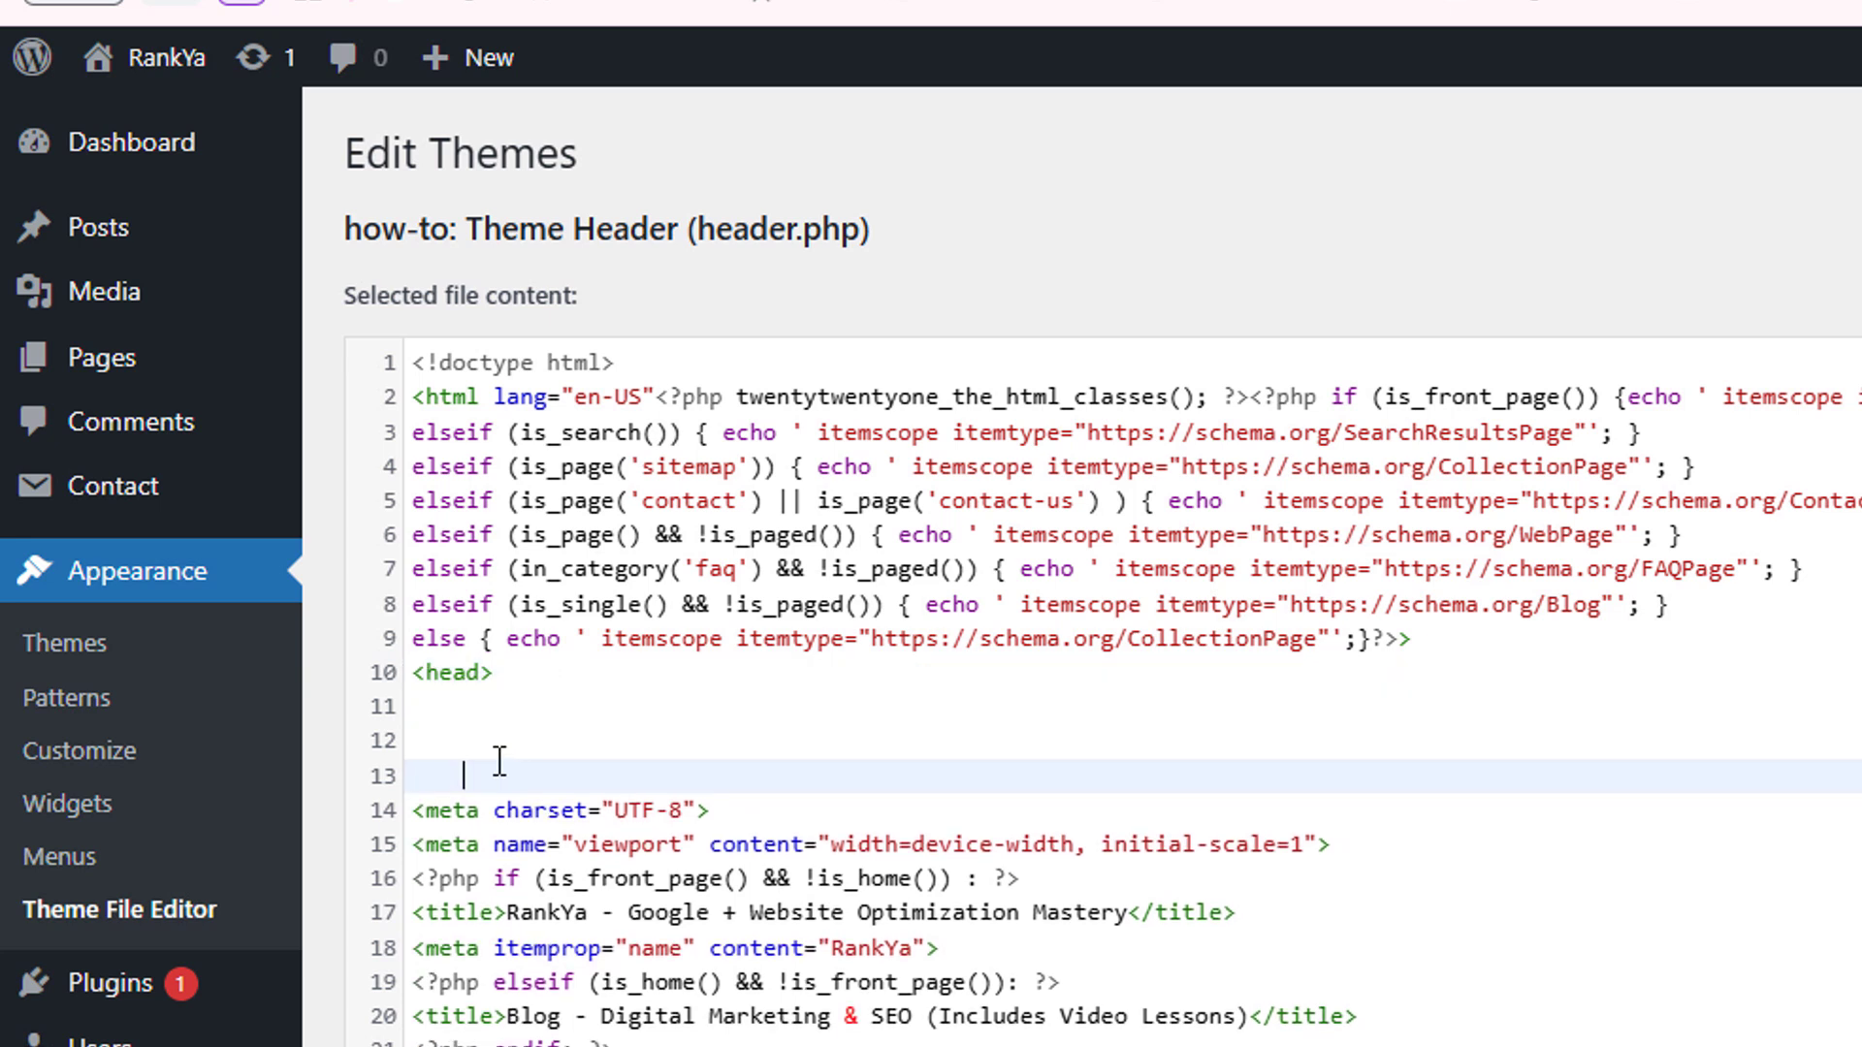
{"action": "left_click_drag", "start_coordinate": [498, 766], "coordinate": [373, 710]}
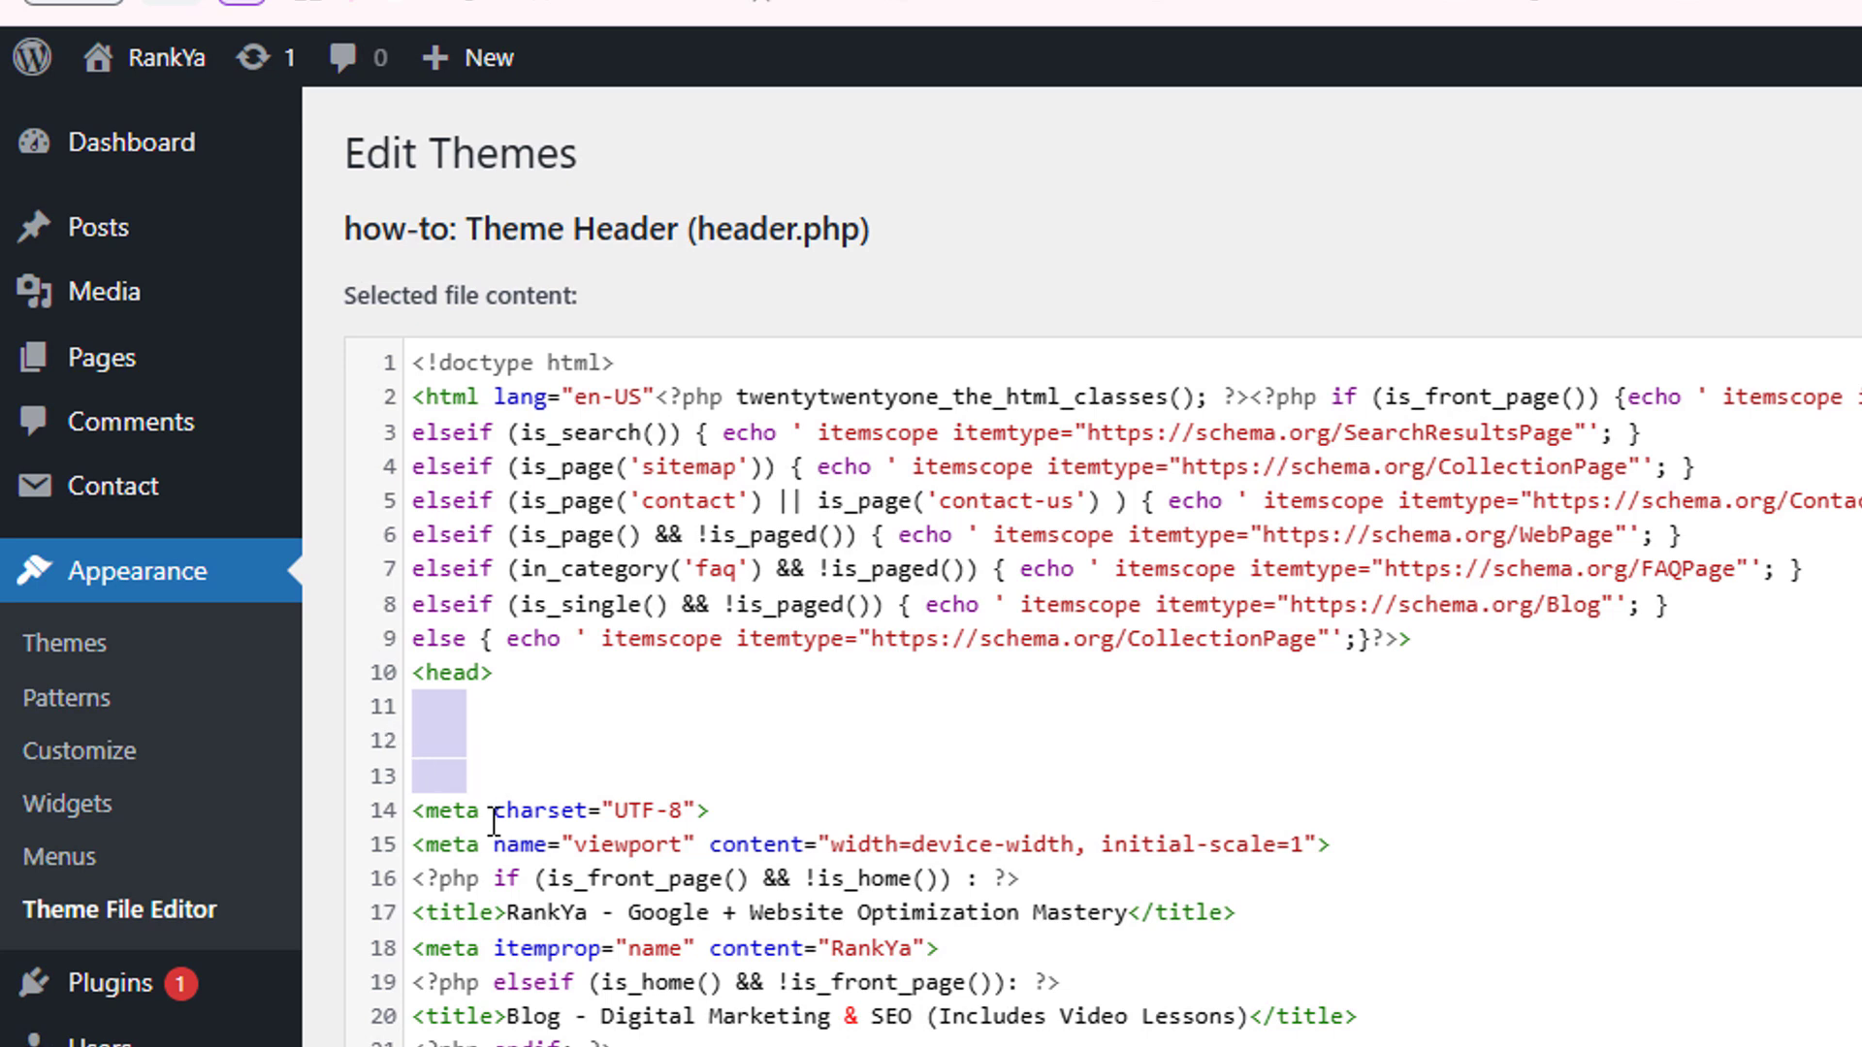
{"action": "key", "text": "ctrl+v"}
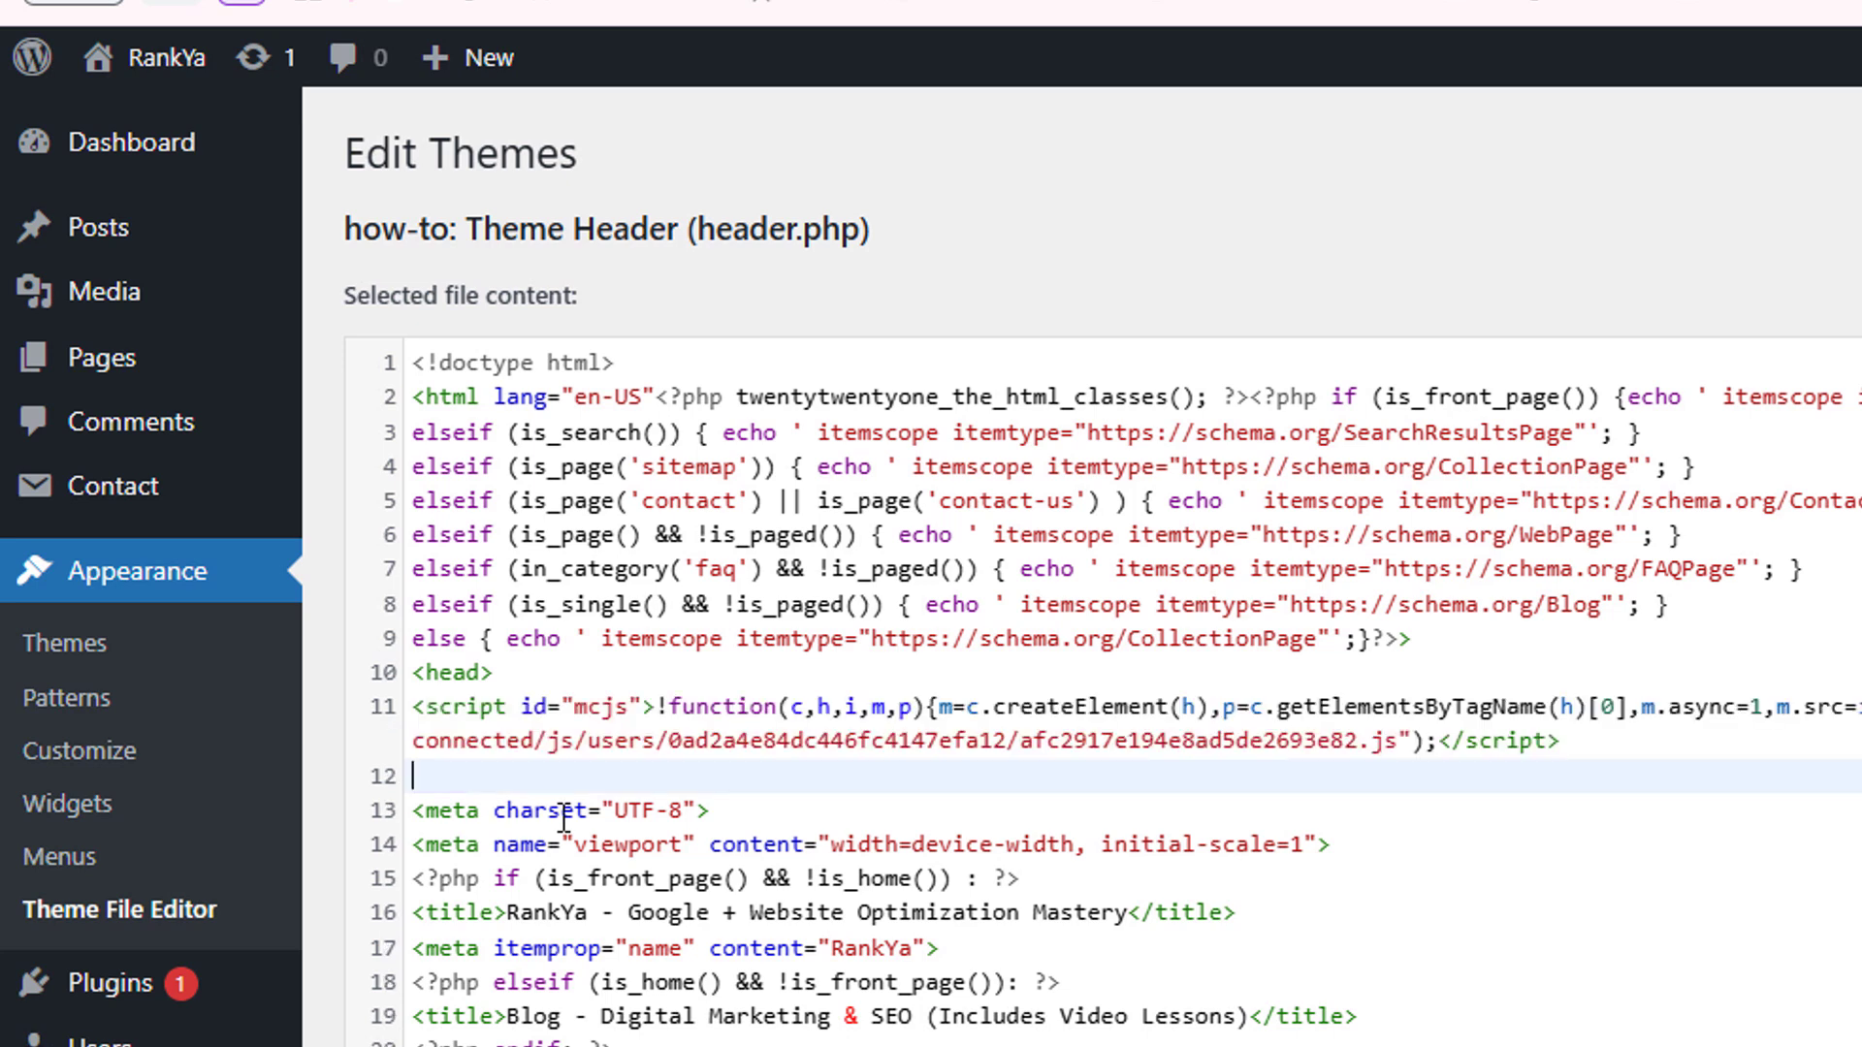
{"action": "left_click_drag", "start_coordinate": [1610, 745], "coordinate": [380, 702]}
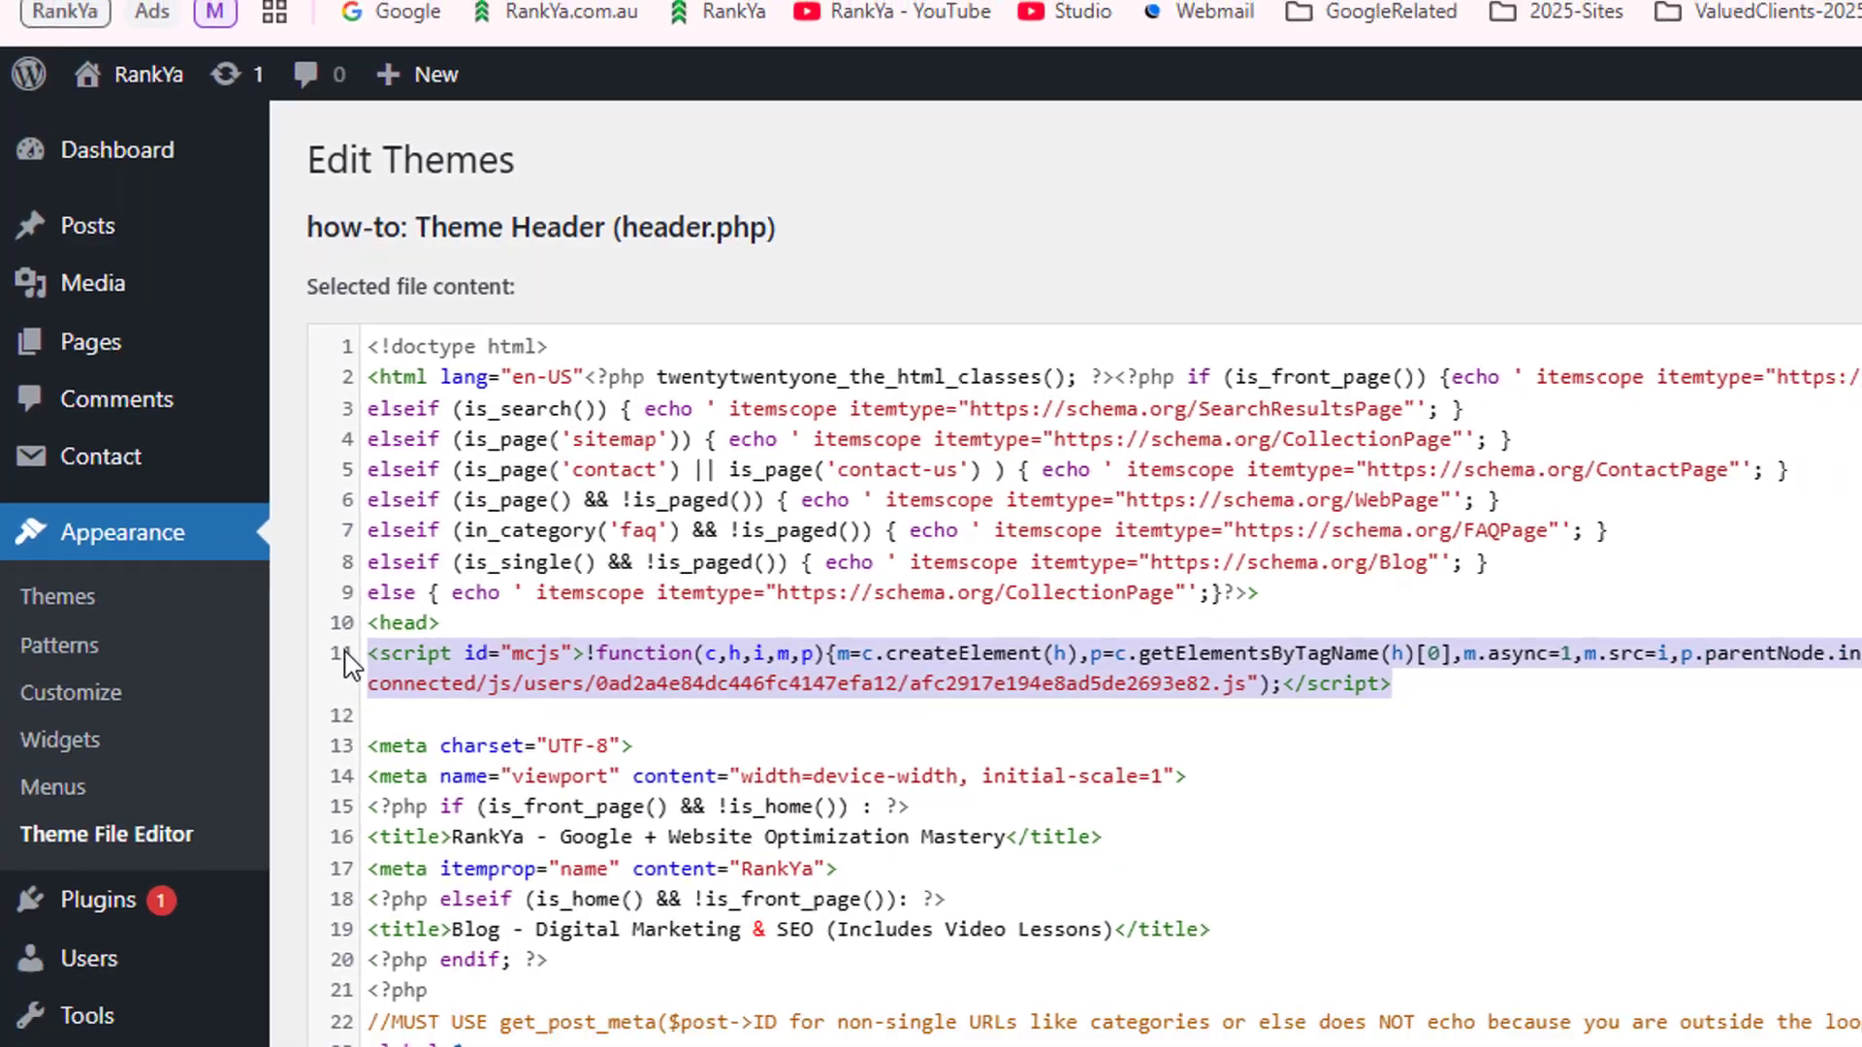
{"action": "key", "text": "Delete"}
- Insert the copied mcjs script just before the closing </head> tag, add a line break after it, and update header.php
{"action": "scroll", "coordinate": [392, 576], "scroll_direction": "down", "scroll_amount": 1}
{"action": "scroll", "coordinate": [392, 575], "scroll_direction": "down", "scroll_amount": 15}
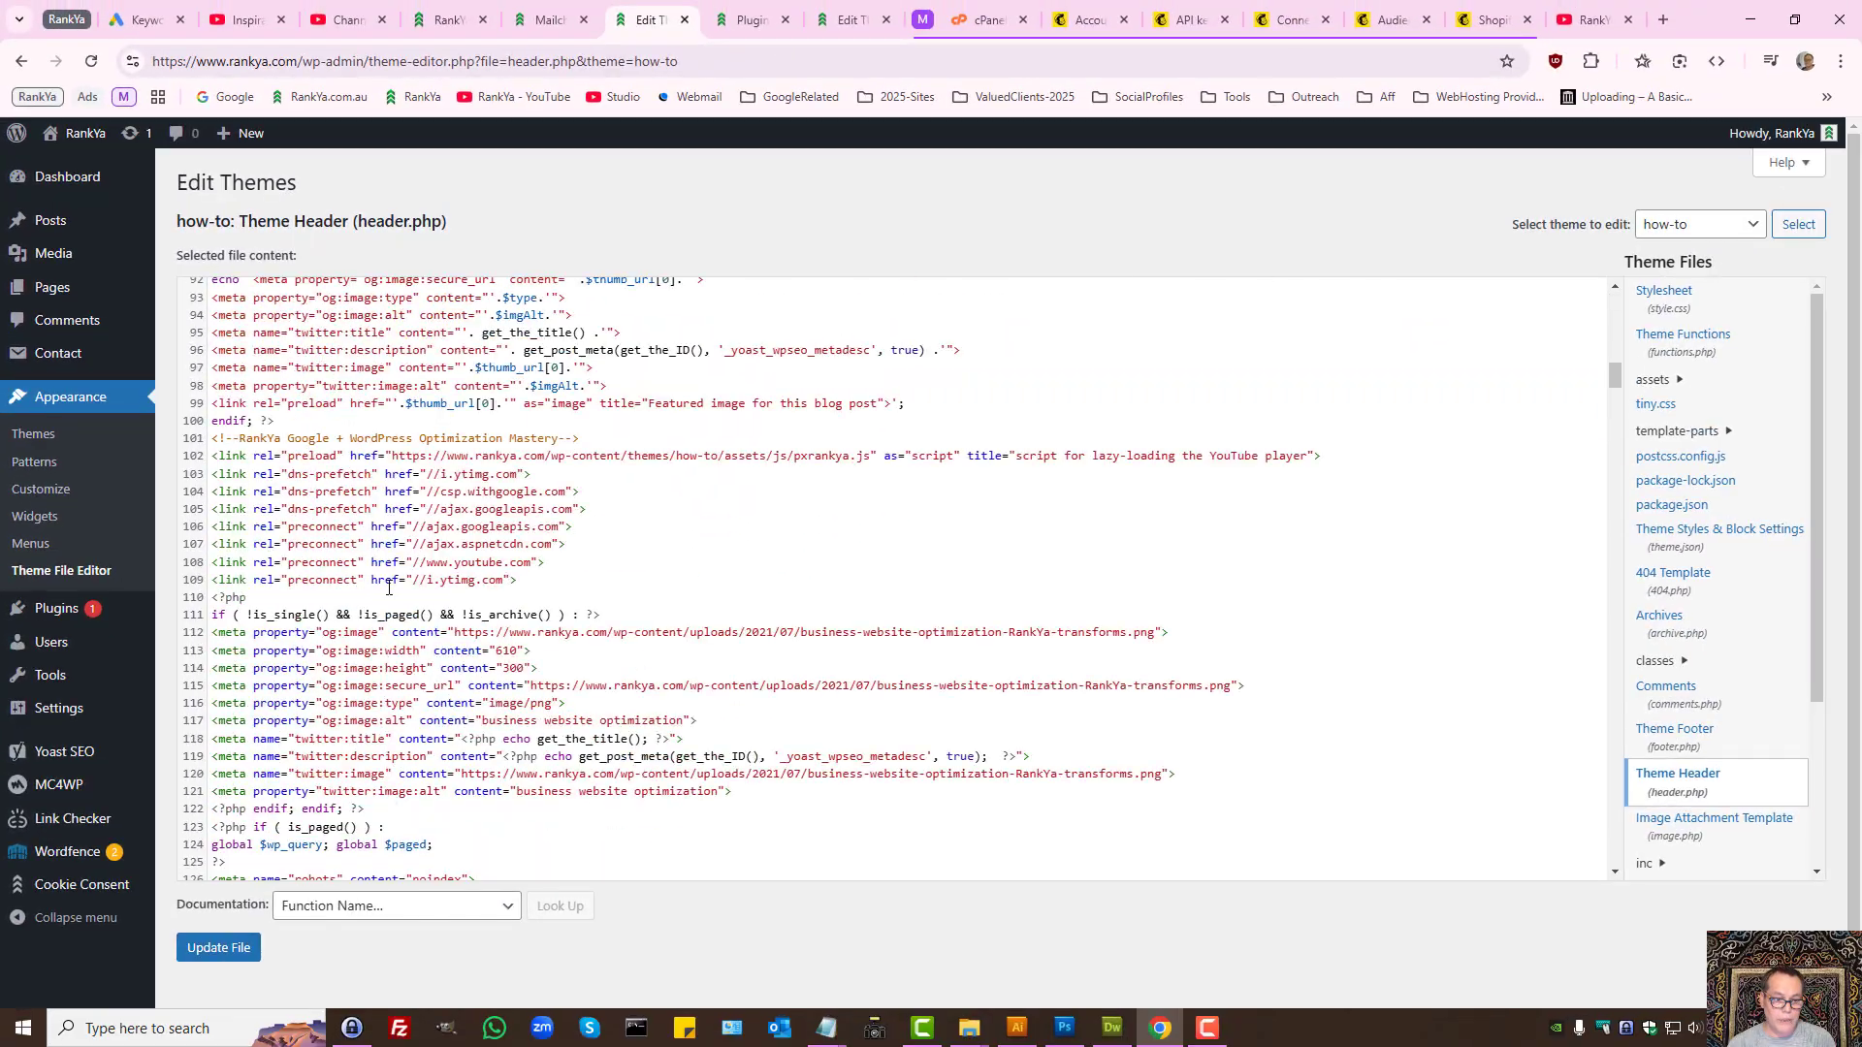
{"action": "scroll", "coordinate": [385, 590], "scroll_direction": "down", "scroll_amount": 12}
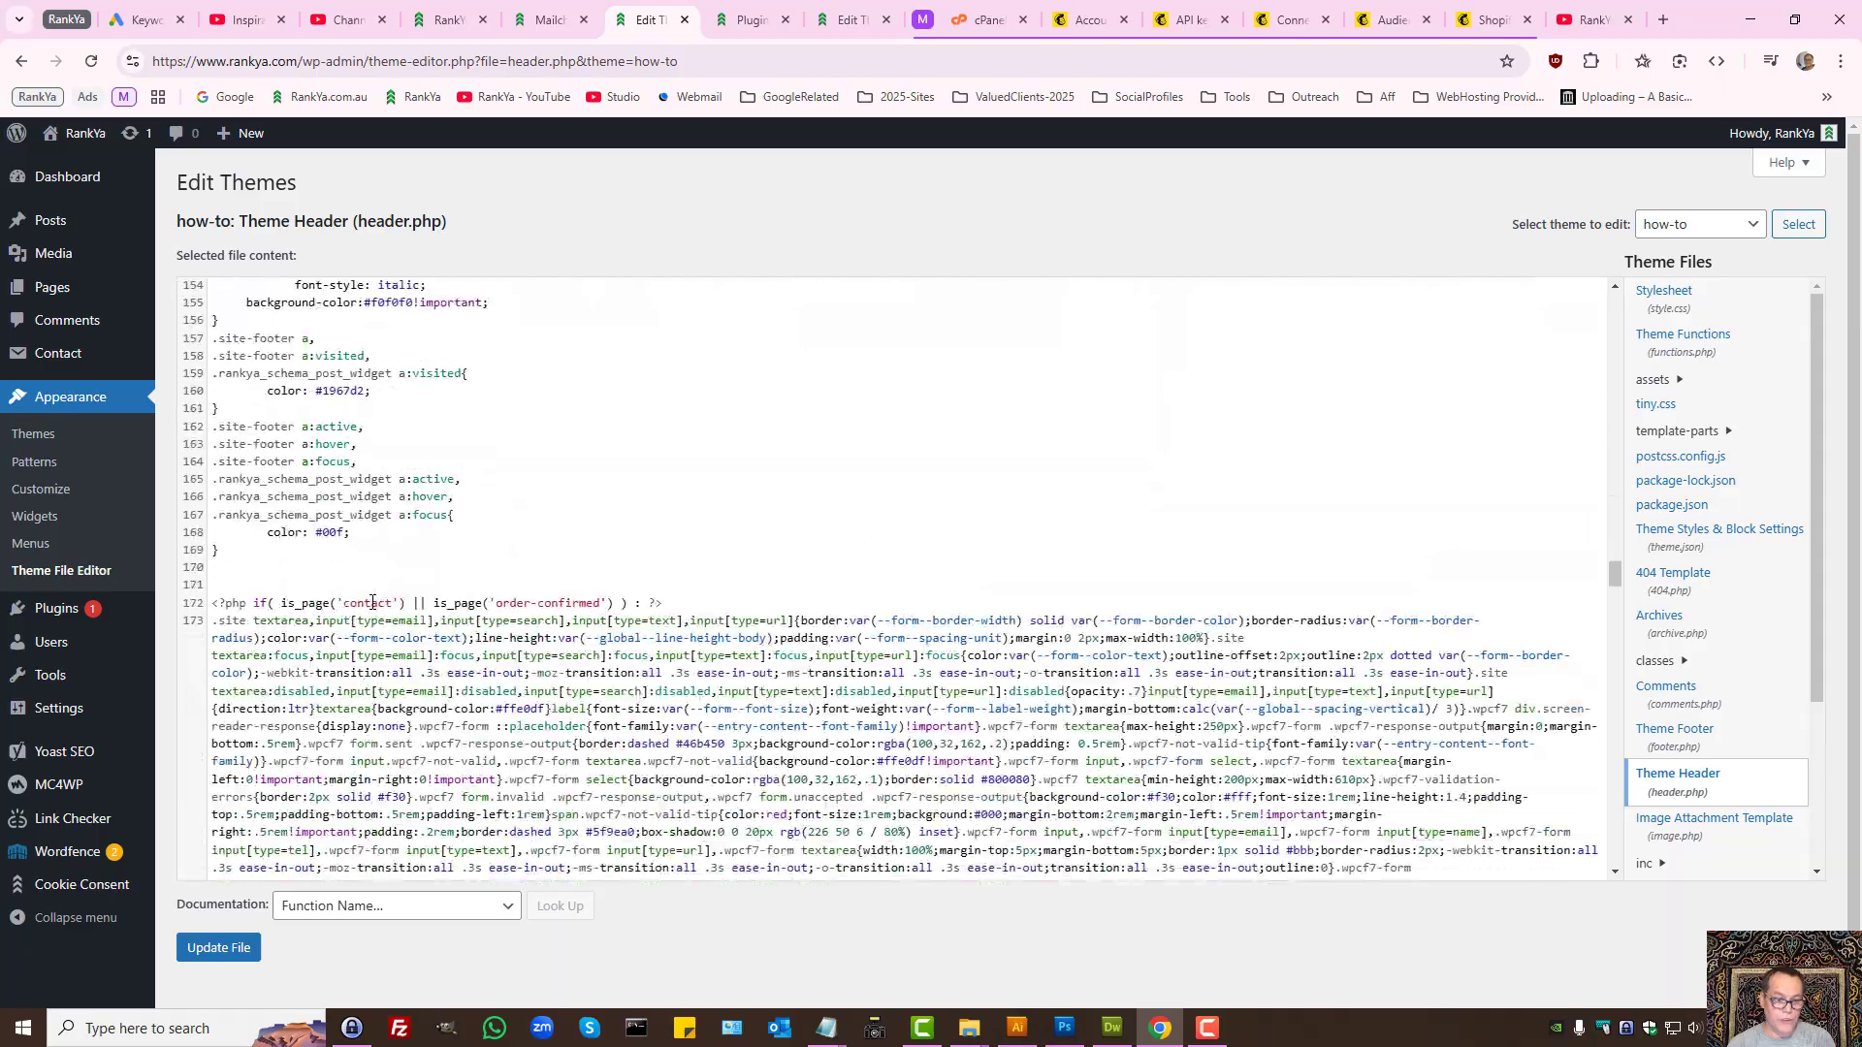
{"action": "scroll", "coordinate": [372, 603], "scroll_direction": "down", "scroll_amount": 10}
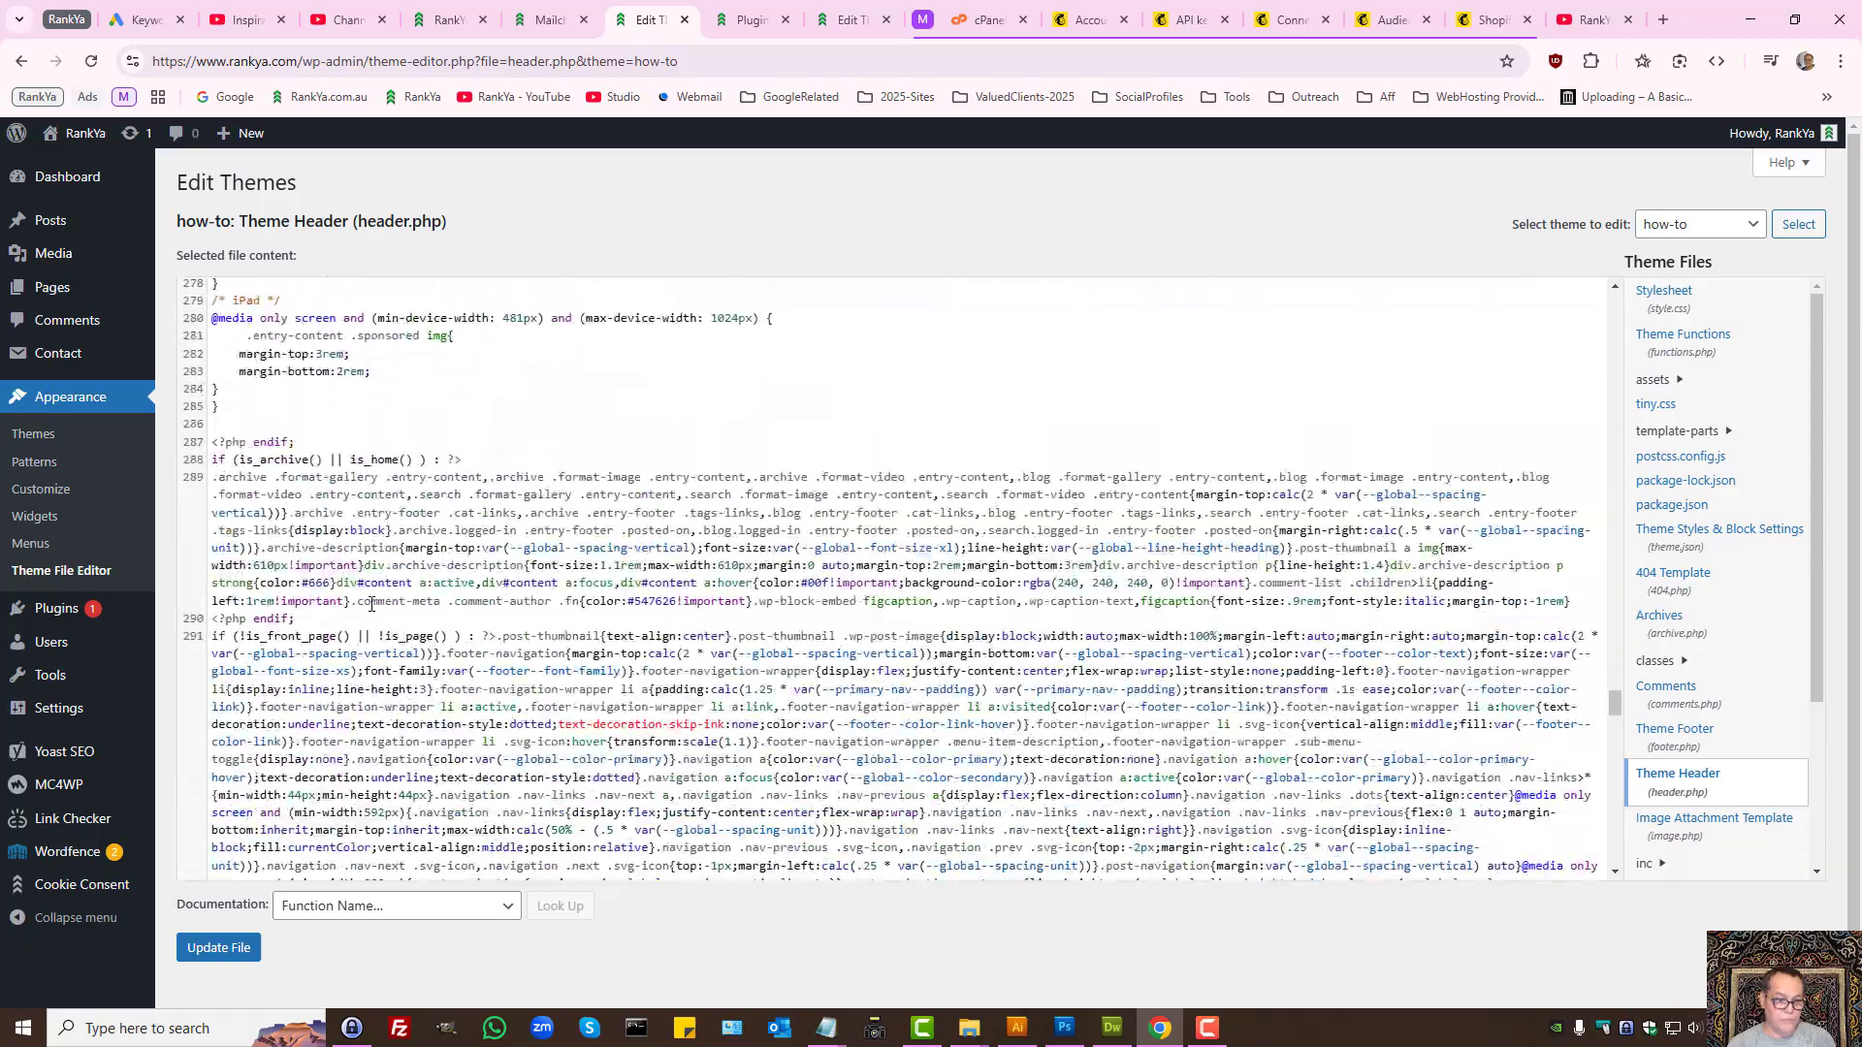
{"action": "scroll", "coordinate": [371, 603], "scroll_direction": "down", "scroll_amount": 8}
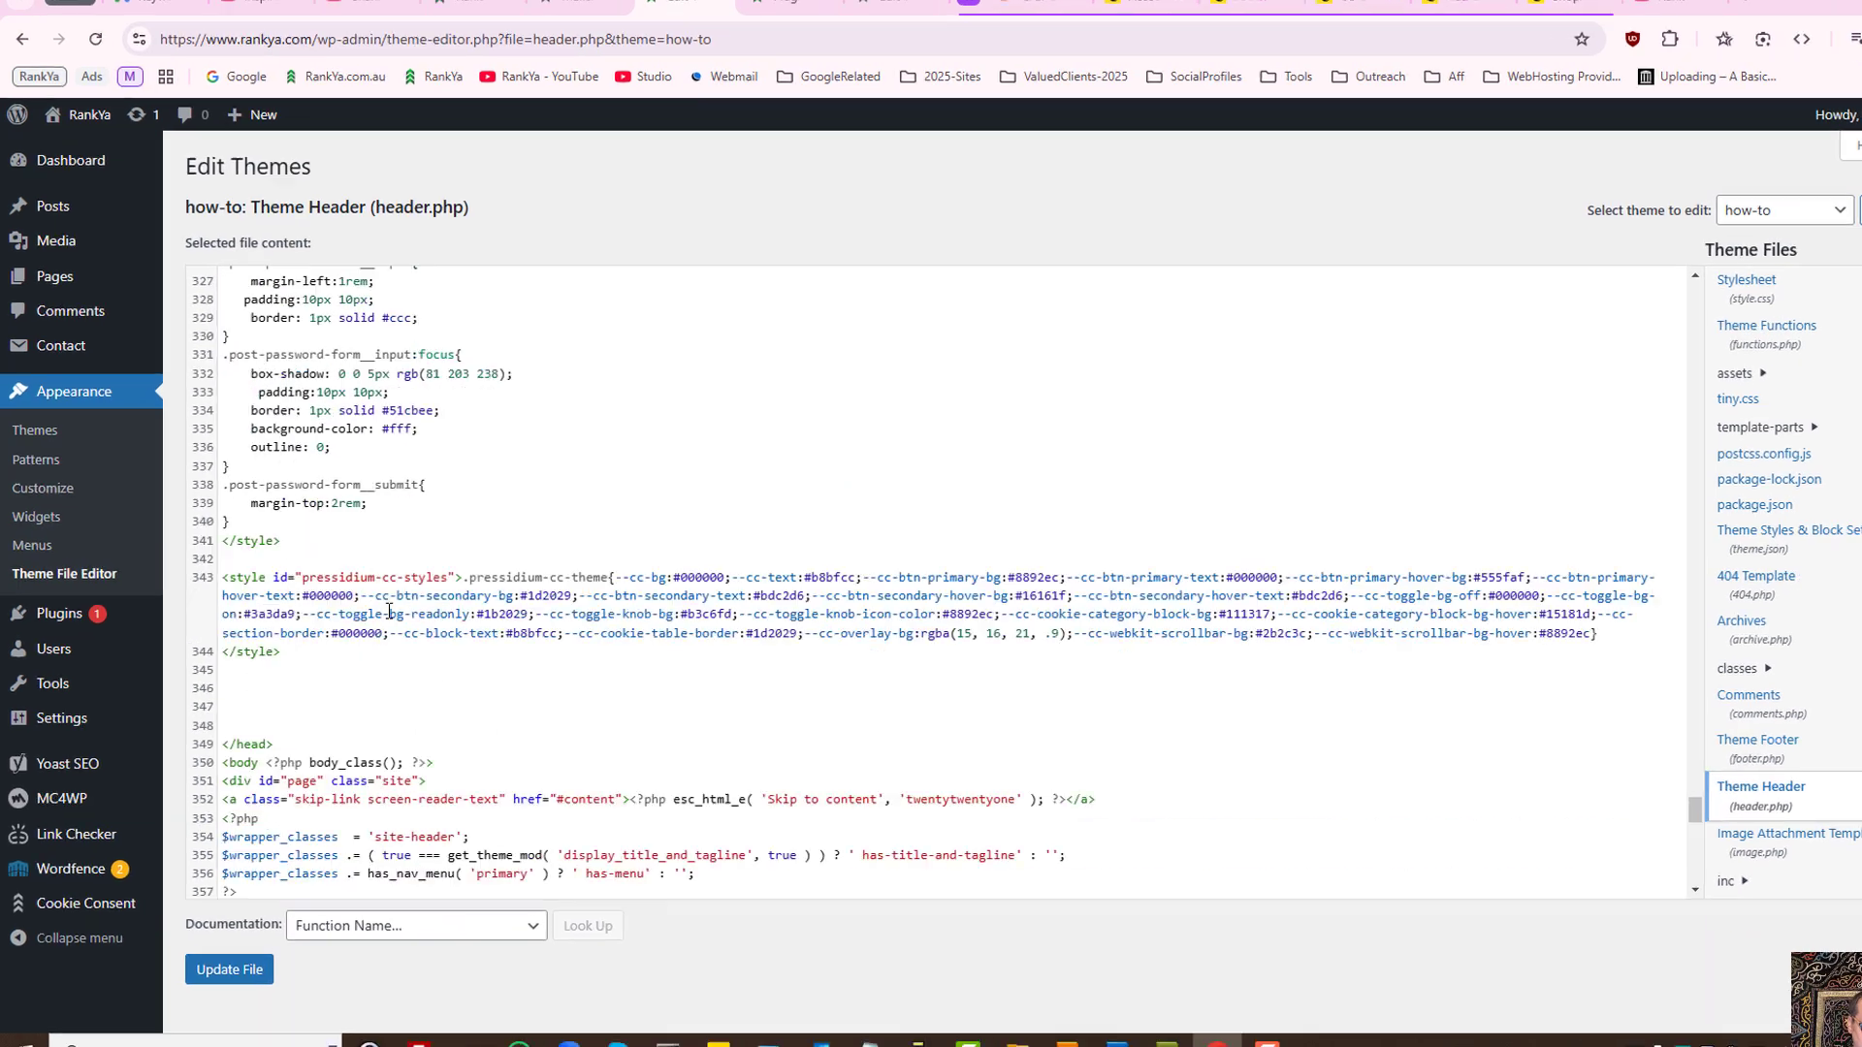
{"action": "scroll", "coordinate": [389, 611], "scroll_direction": "down", "scroll_amount": 3}
{"action": "left_click_drag", "start_coordinate": [285, 392], "coordinate": [194, 386]}
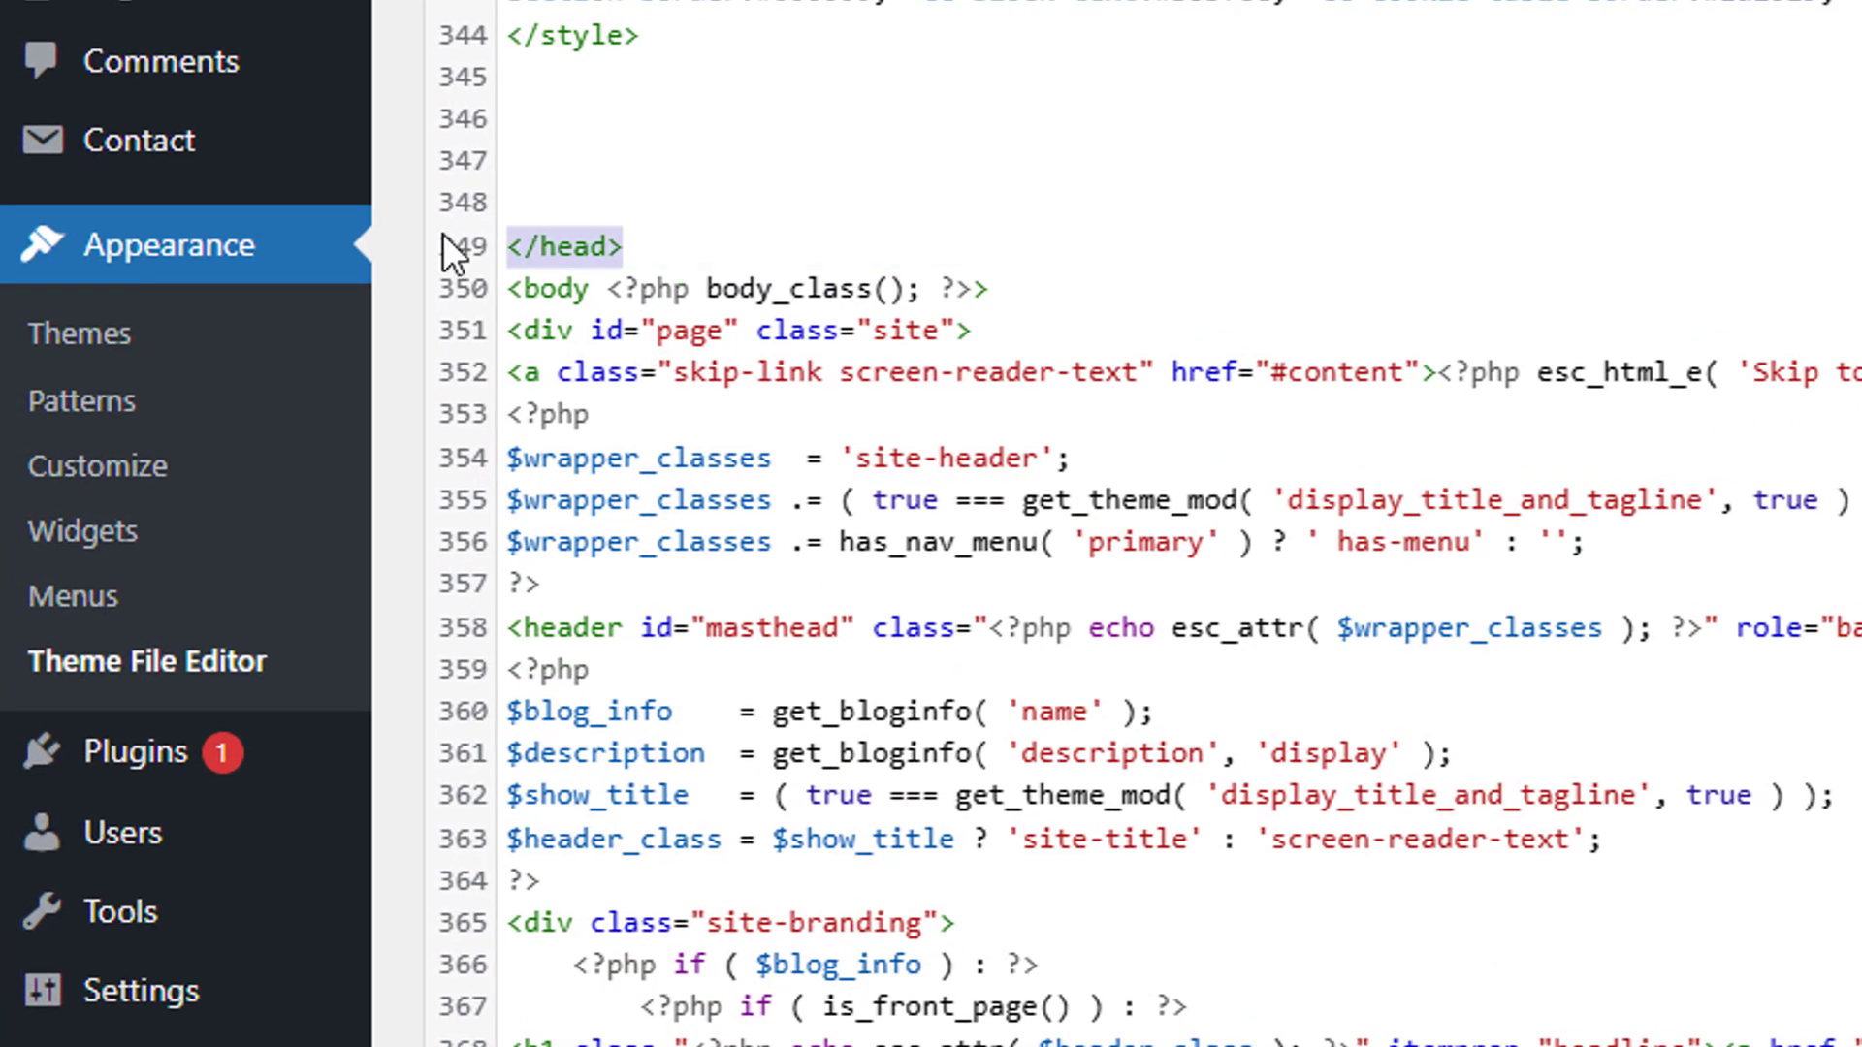
{"action": "left_click", "coordinate": [568, 201]}
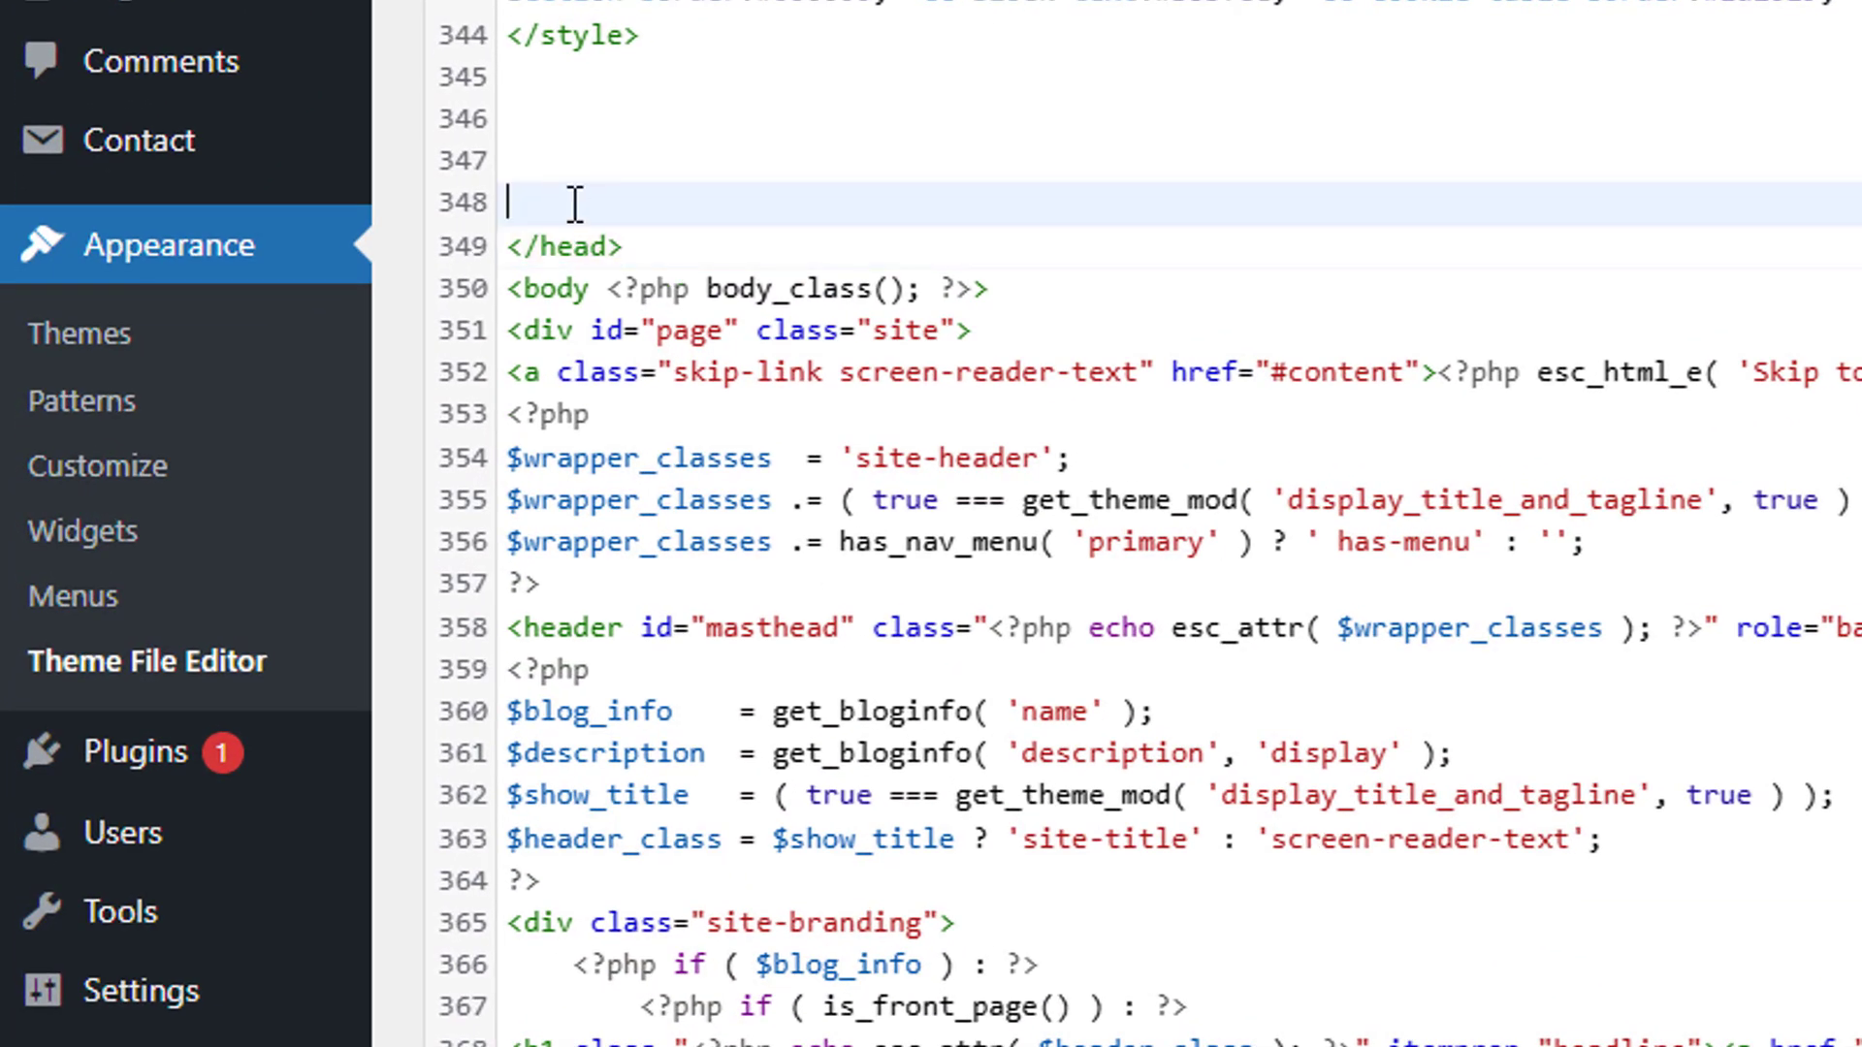
{"action": "key", "text": "ctrl+v"}
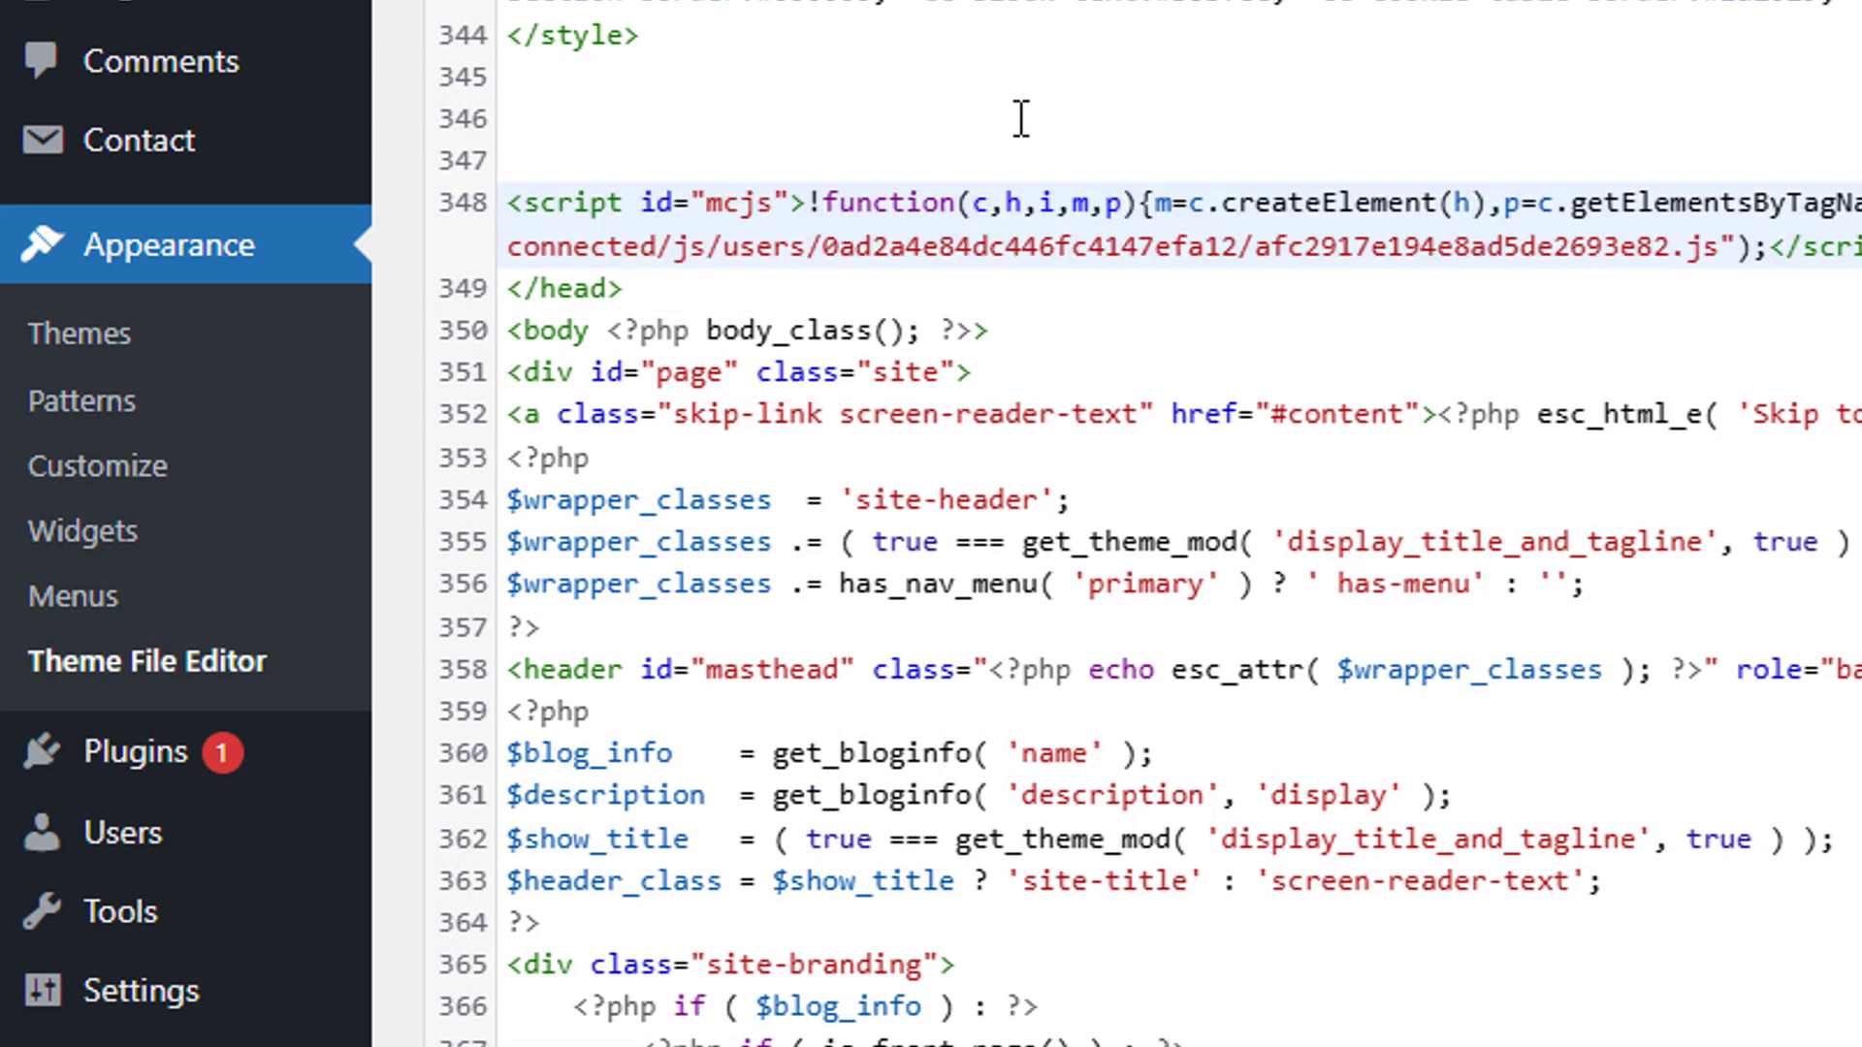
{"action": "key", "text": "Return"}
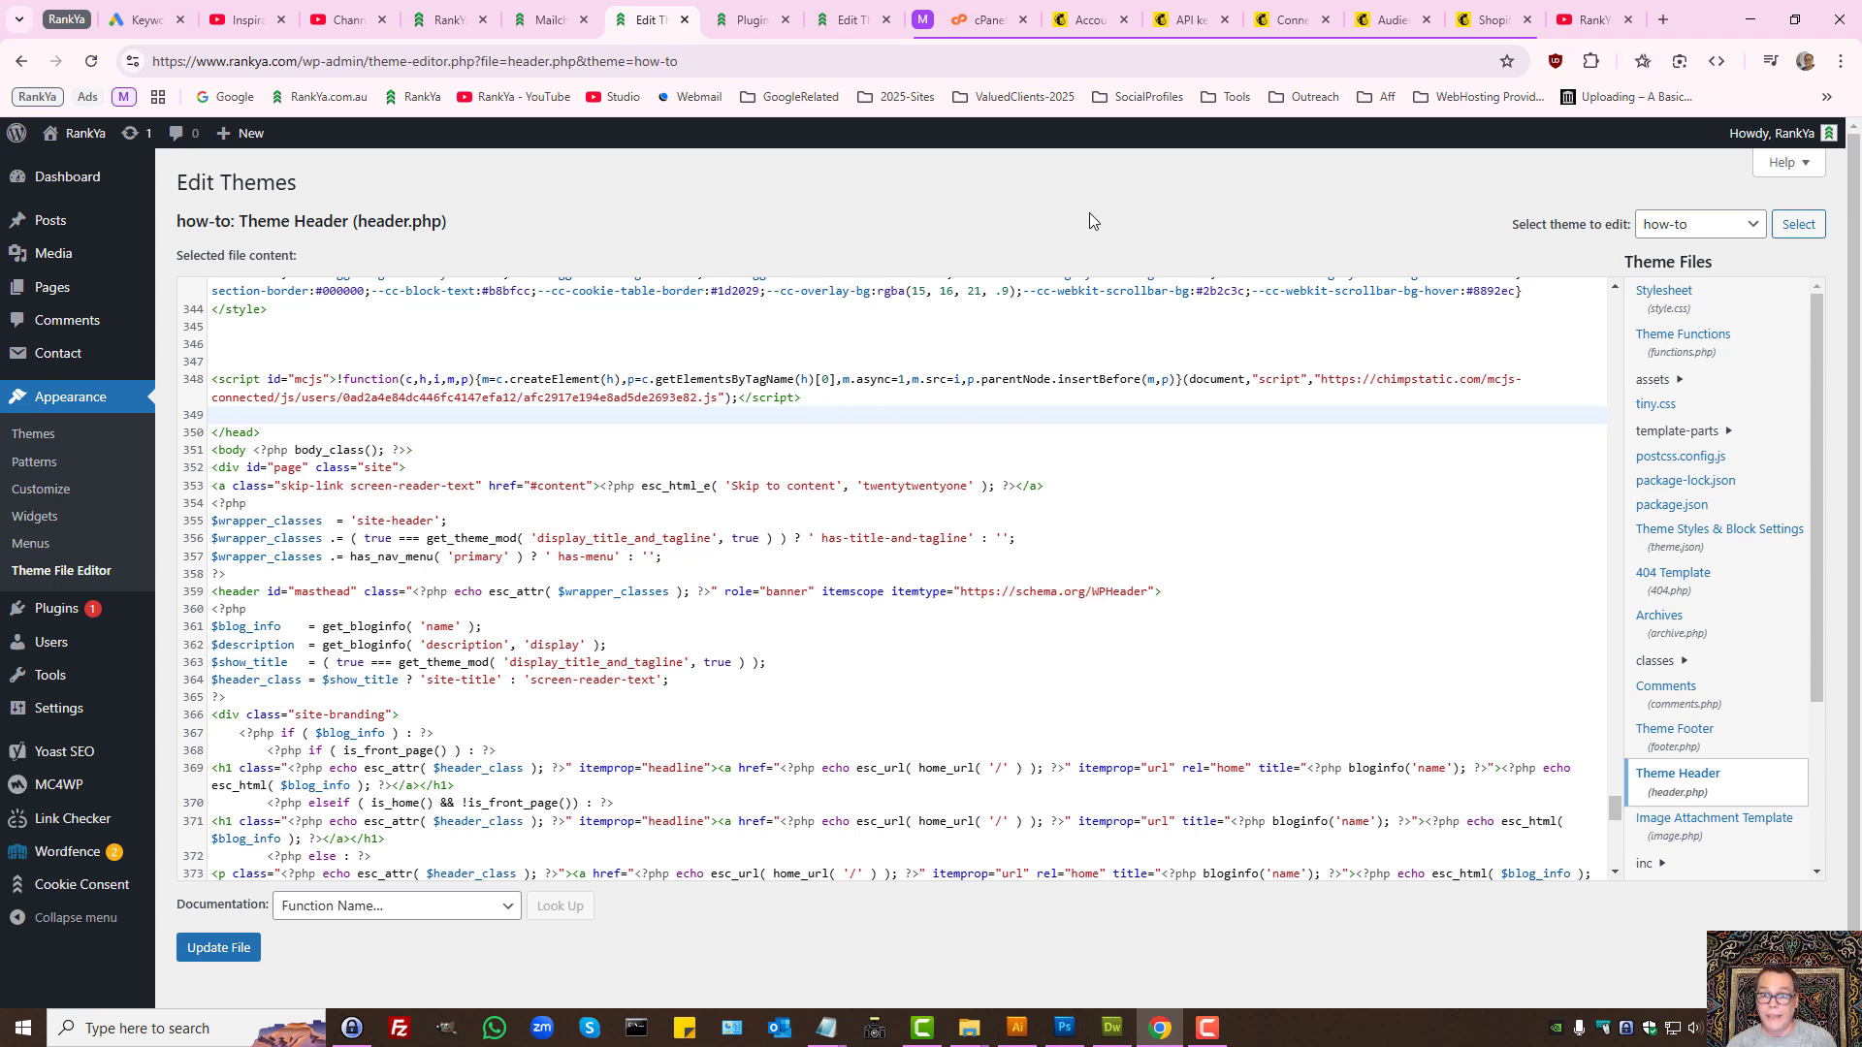
{"action": "left_click", "coordinate": [211, 947]}
- Return to Mailchimp's connected-site page and review the connection check instructions and the Data Processing options
{"action": "left_click", "coordinate": [1293, 20]}
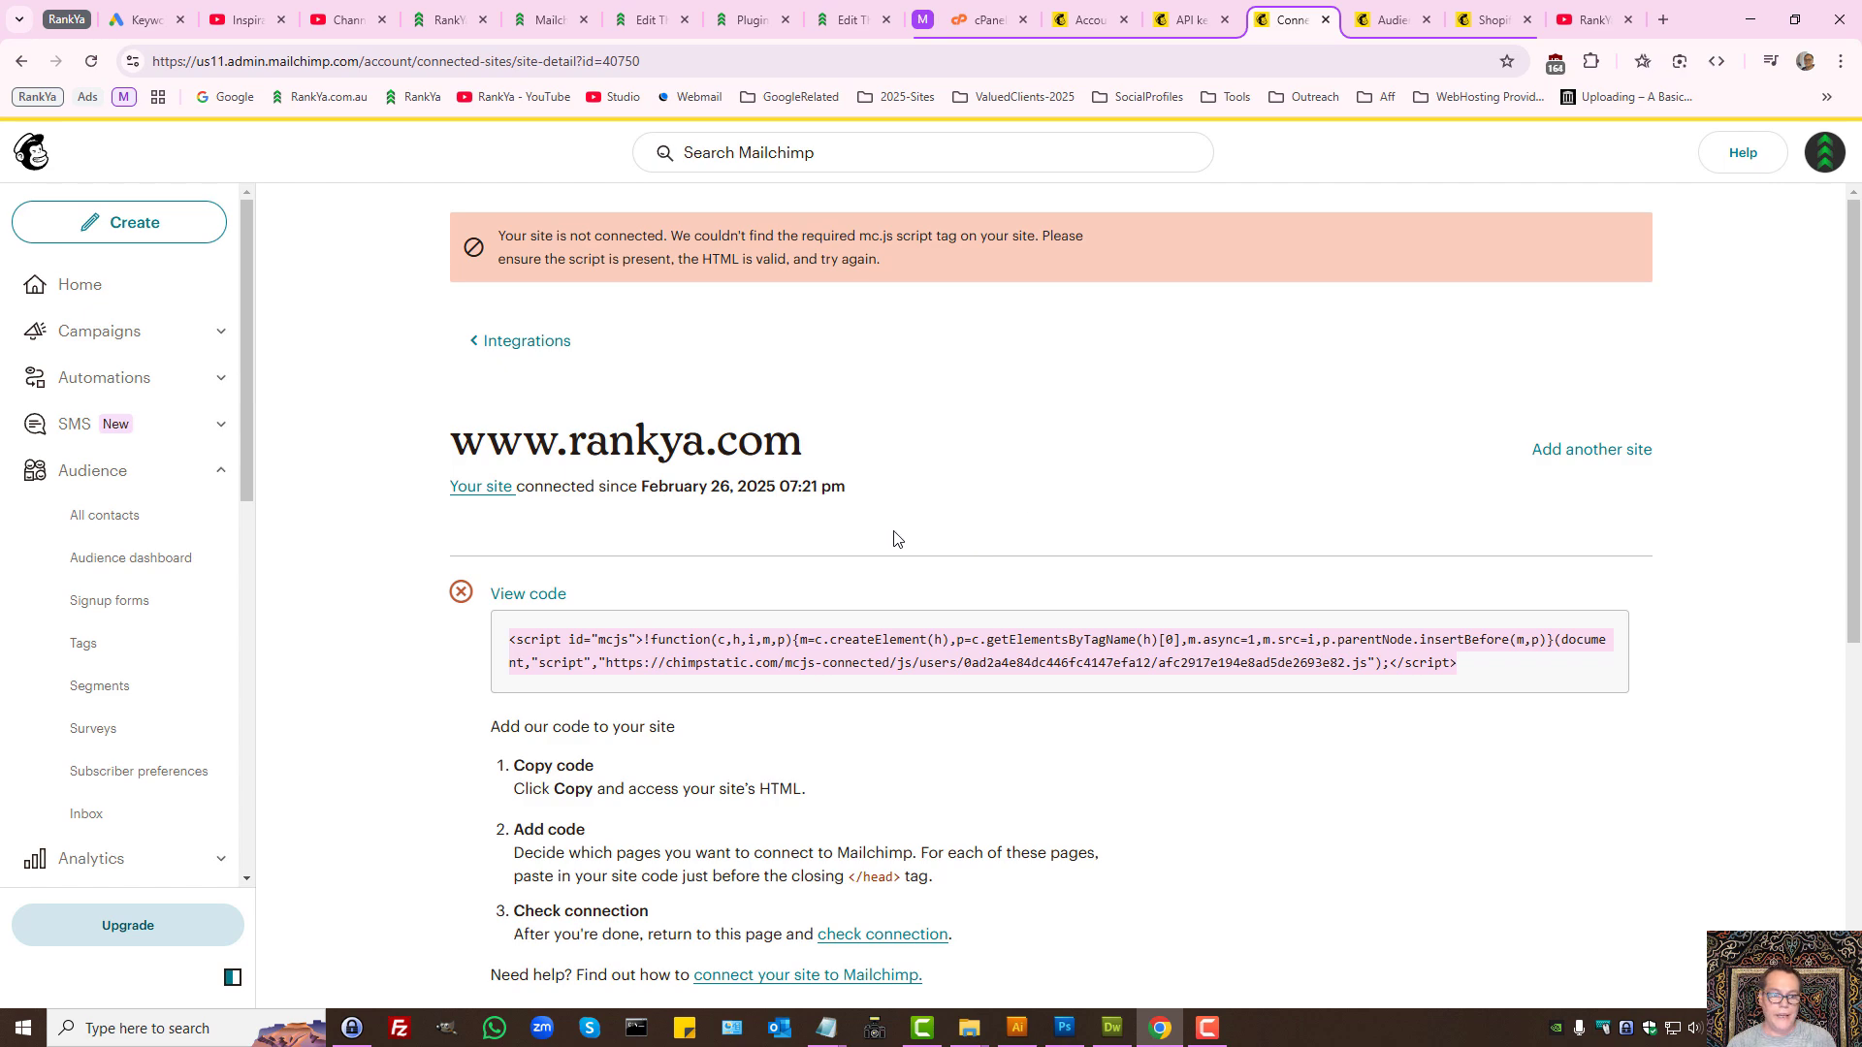
{"action": "scroll", "coordinate": [893, 536], "scroll_direction": "down", "scroll_amount": 7}
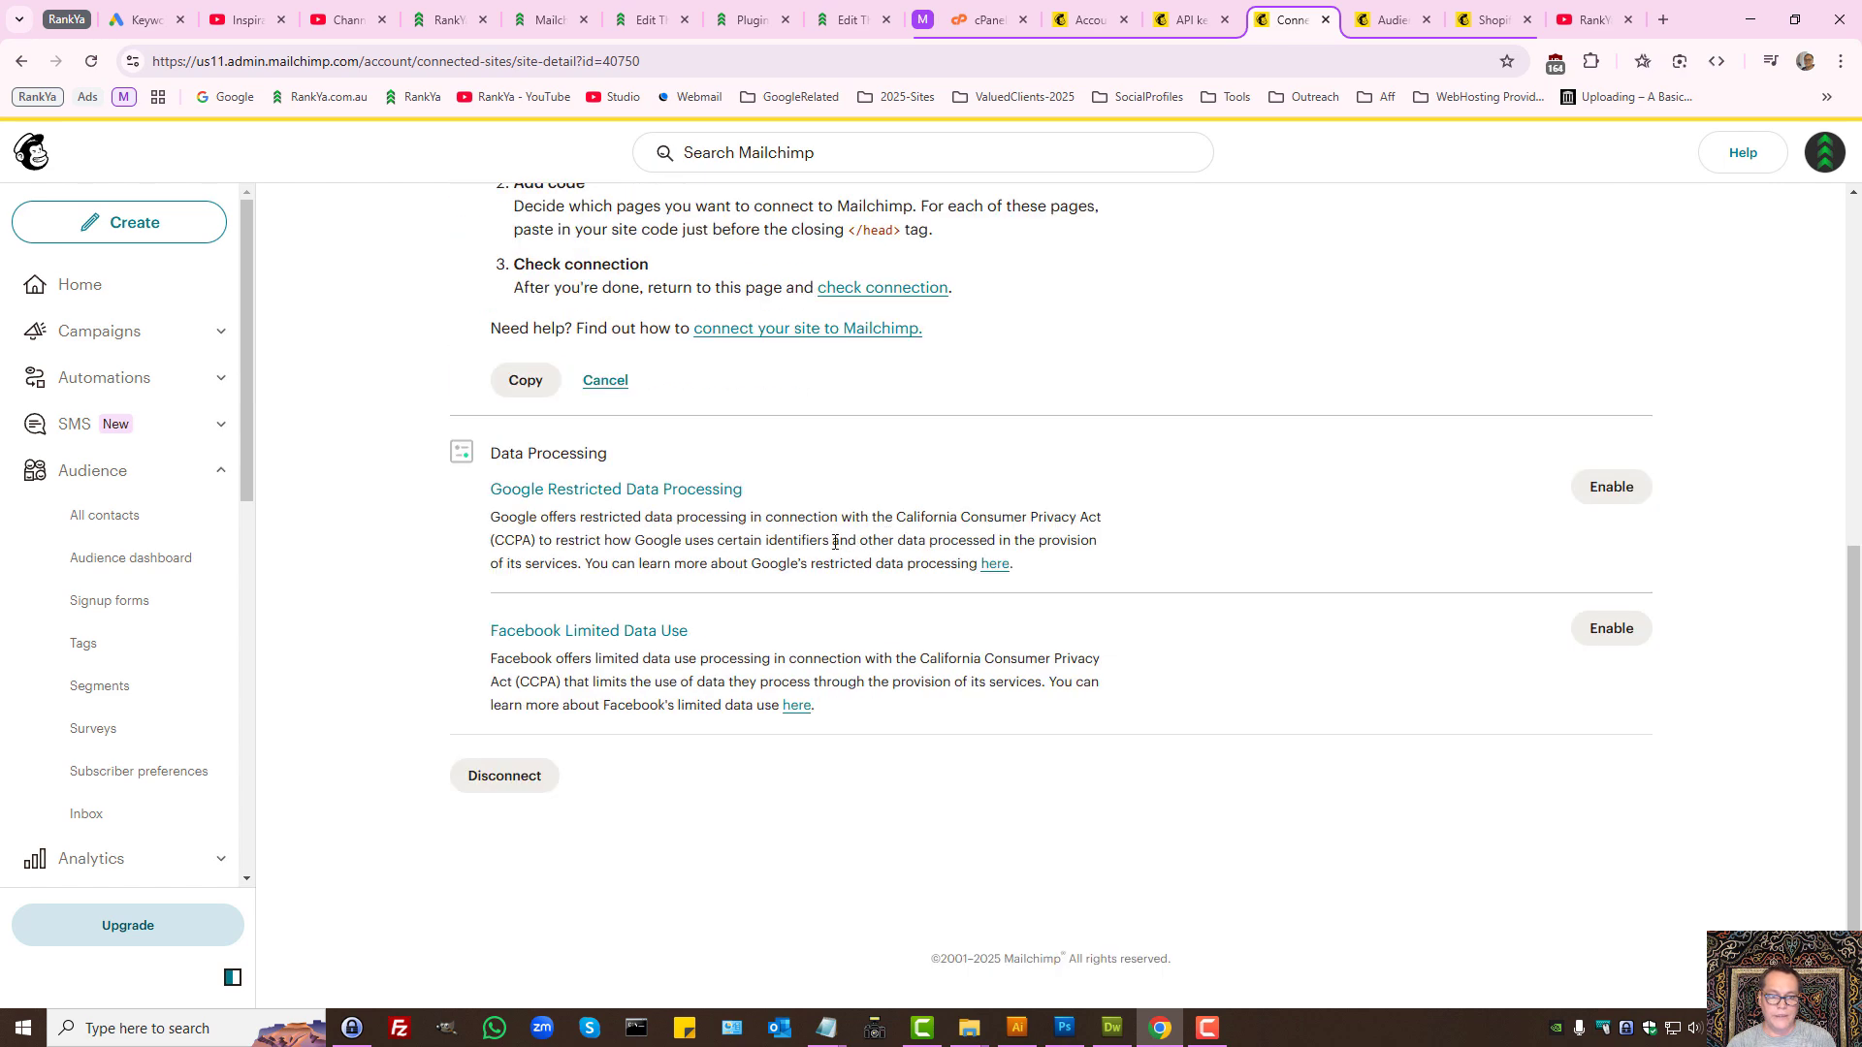
{"action": "scroll", "coordinate": [835, 543], "scroll_direction": "up", "scroll_amount": 4}
{"action": "scroll", "coordinate": [881, 601], "scroll_direction": "down", "scroll_amount": 4}
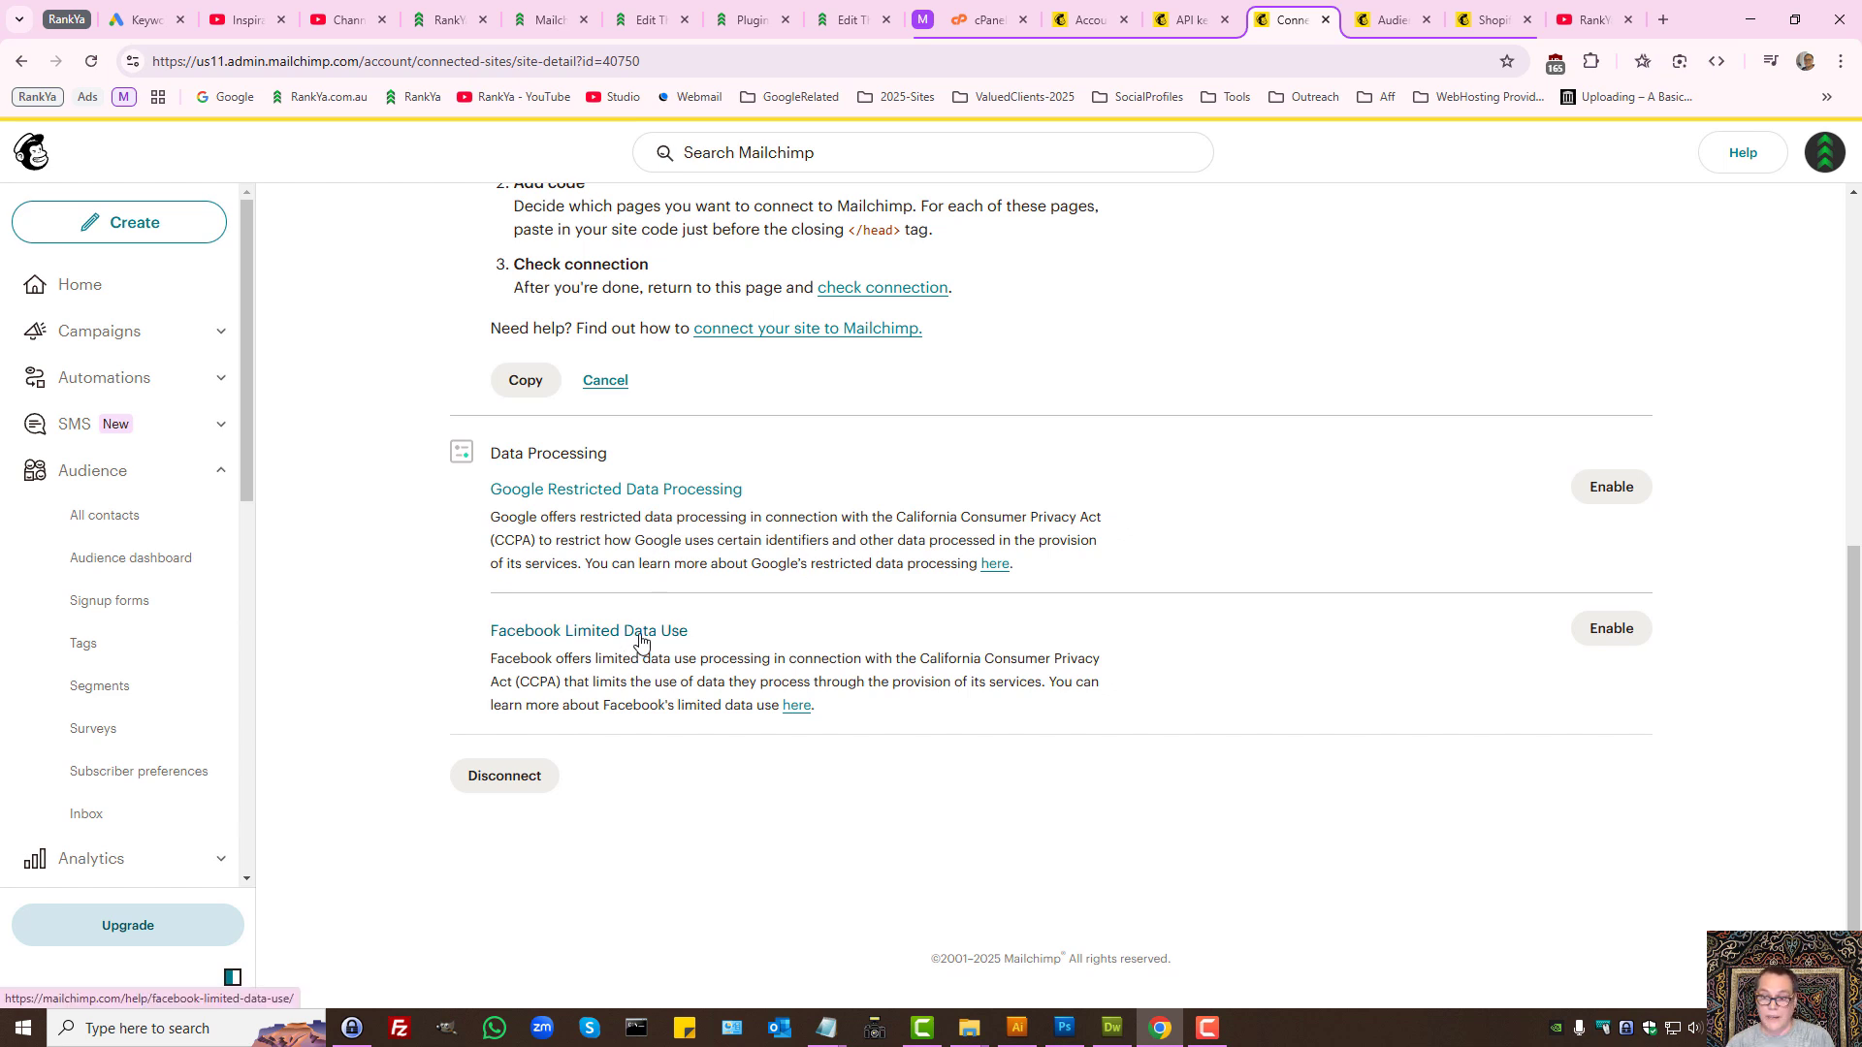
{"action": "scroll", "coordinate": [941, 514], "scroll_direction": "up", "scroll_amount": 3}
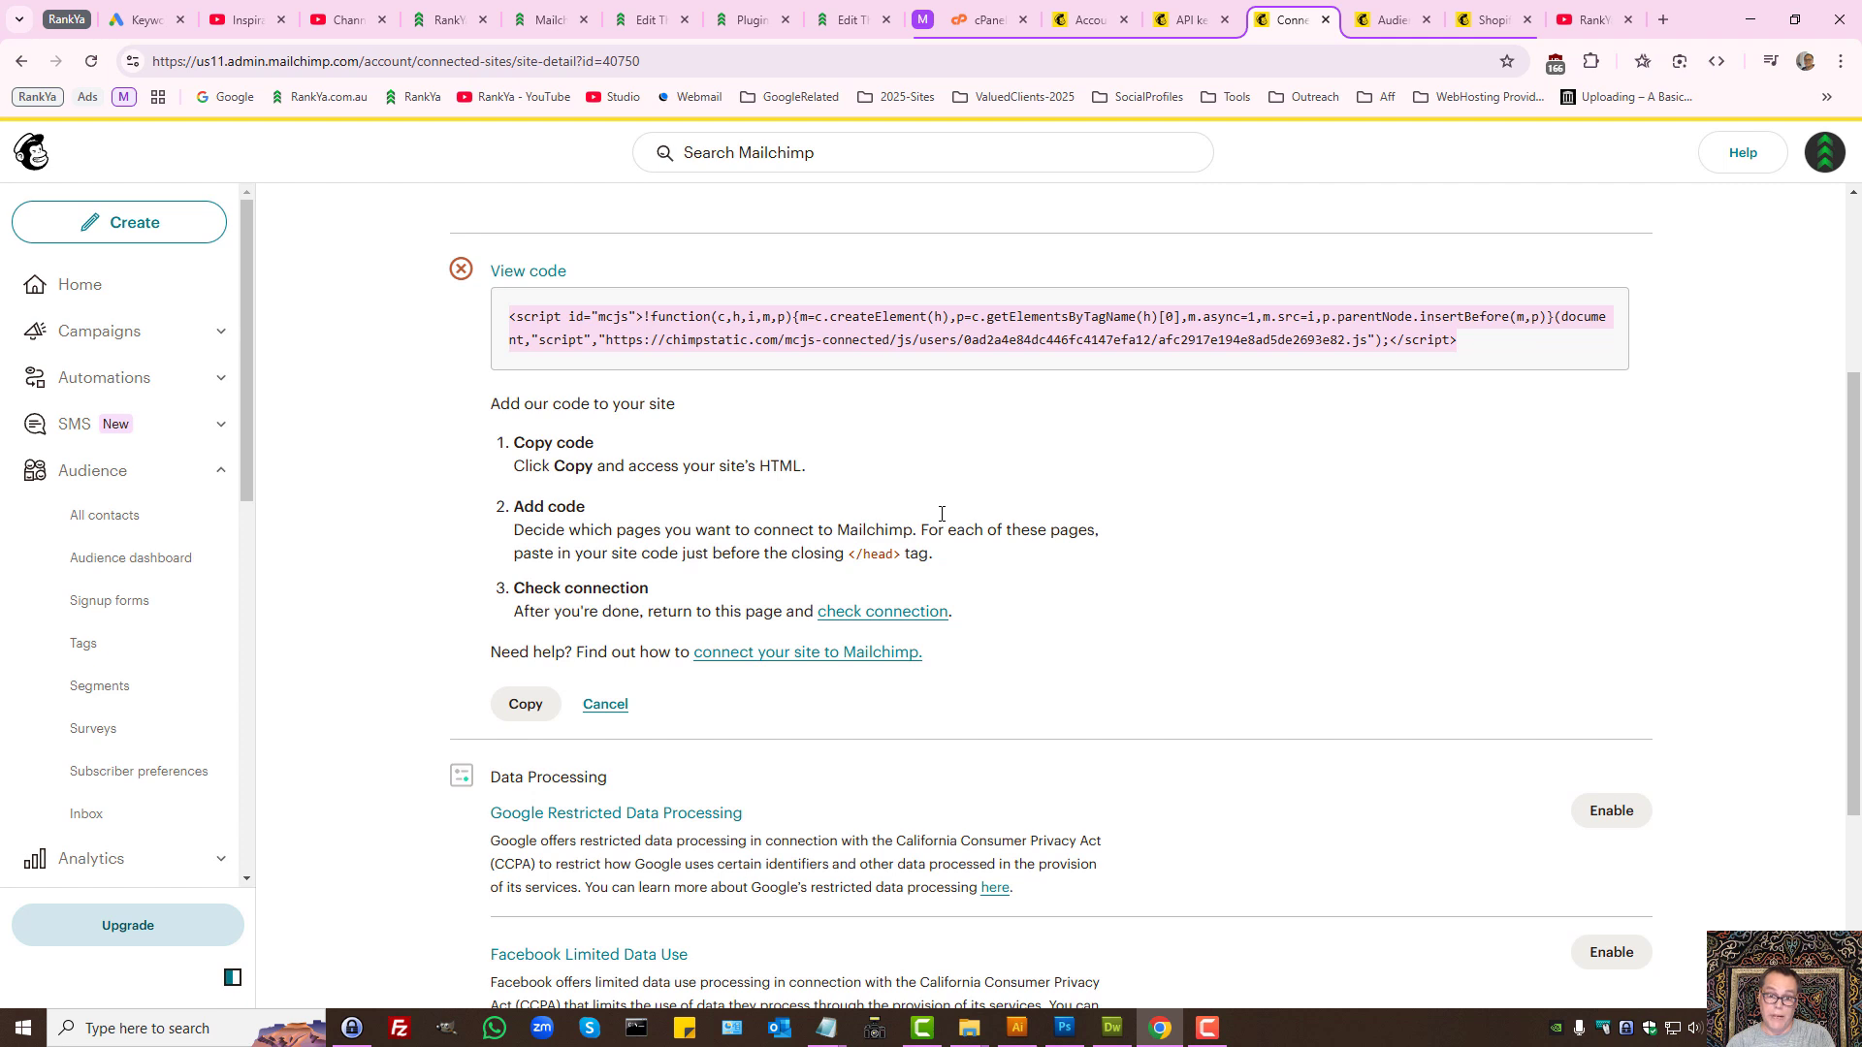
{"action": "scroll", "coordinate": [1112, 512], "scroll_direction": "down", "scroll_amount": 3}
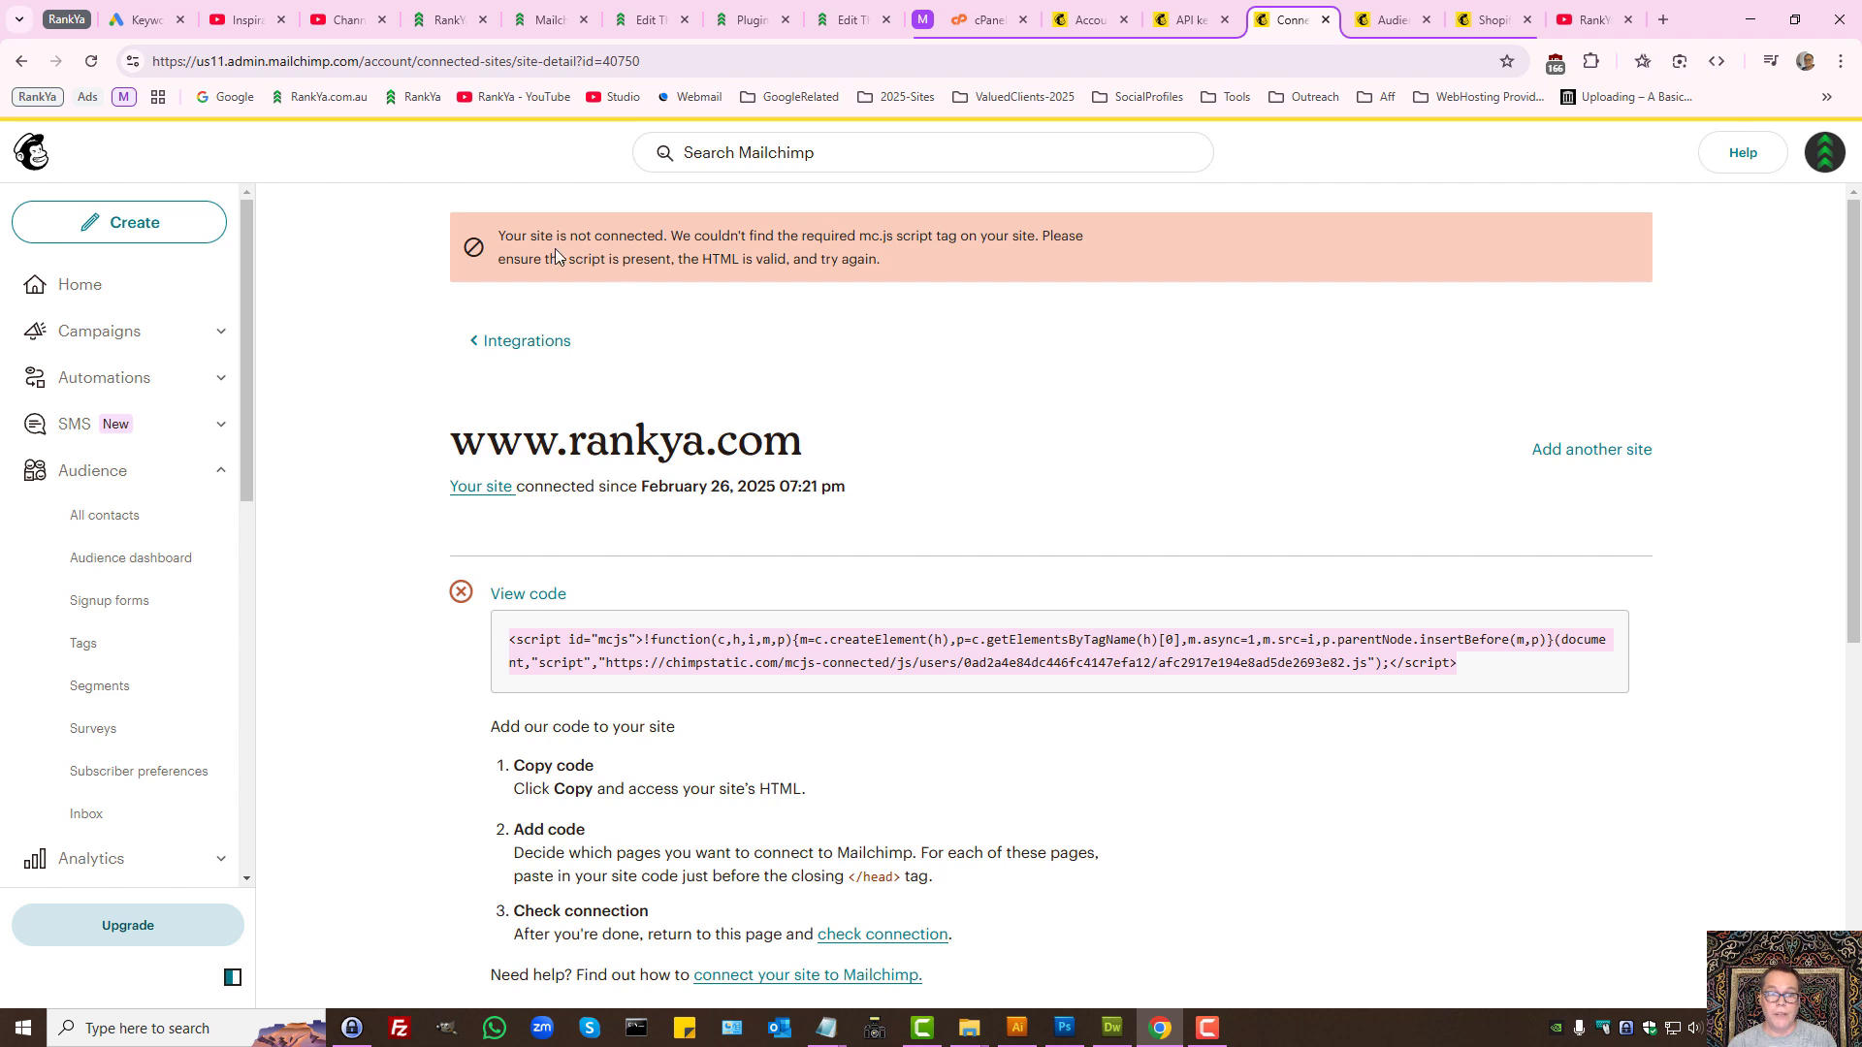
{"action": "left_click_drag", "start_coordinate": [500, 238], "coordinate": [1083, 243]}
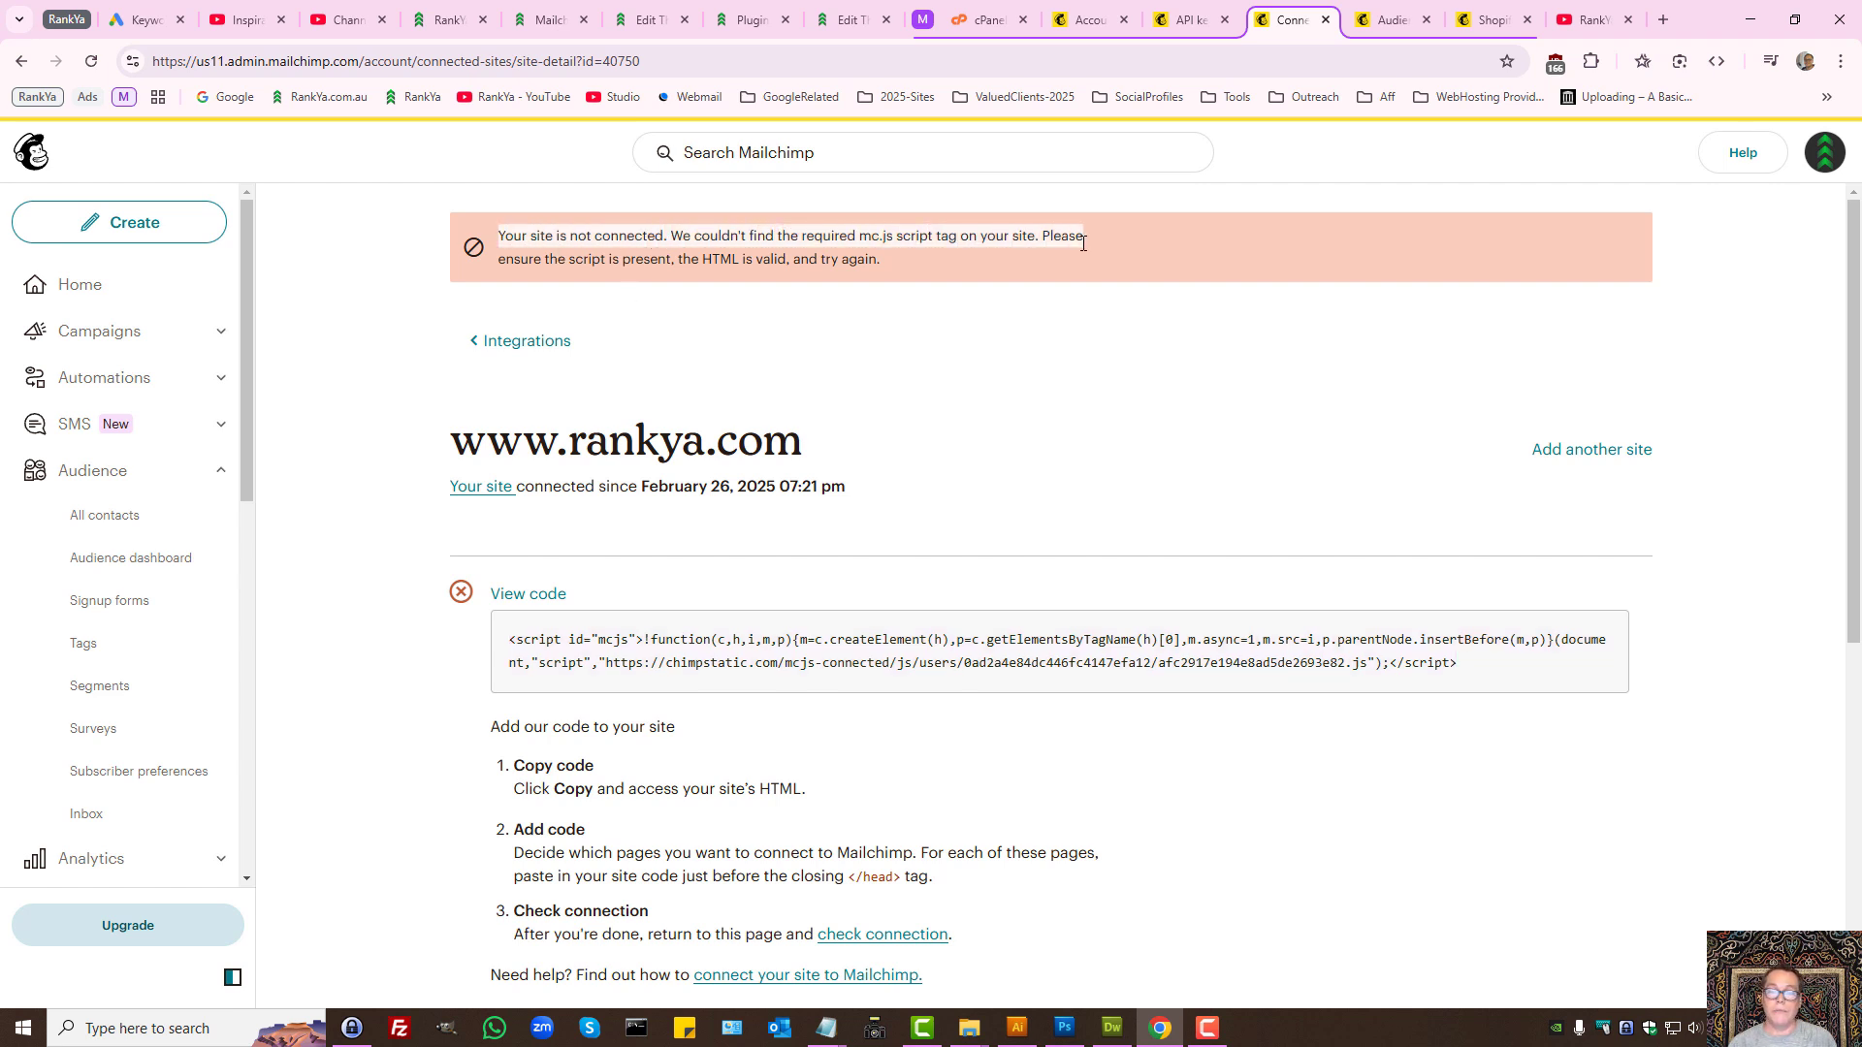
{"action": "left_click", "coordinate": [871, 258]}
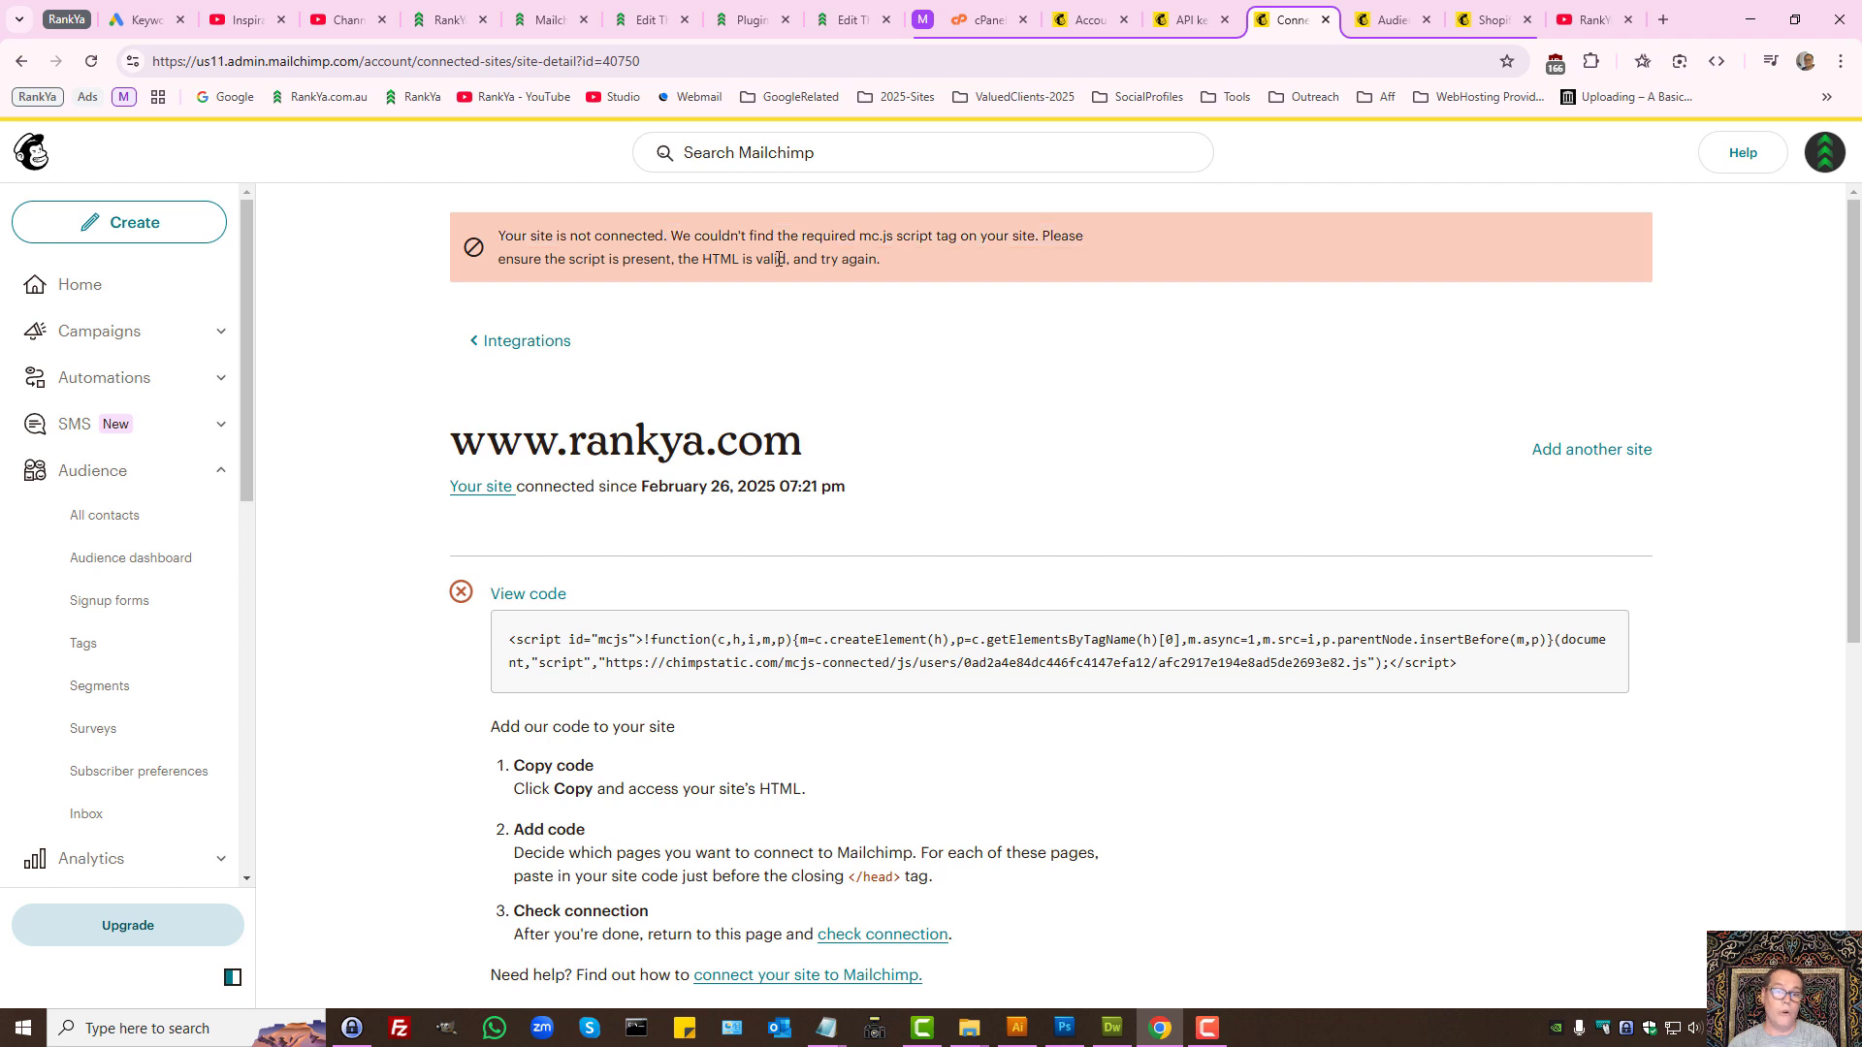
- Reload the connected-site page, check the site code connection again and review the site's connection status
{"action": "left_click", "coordinate": [91, 65]}
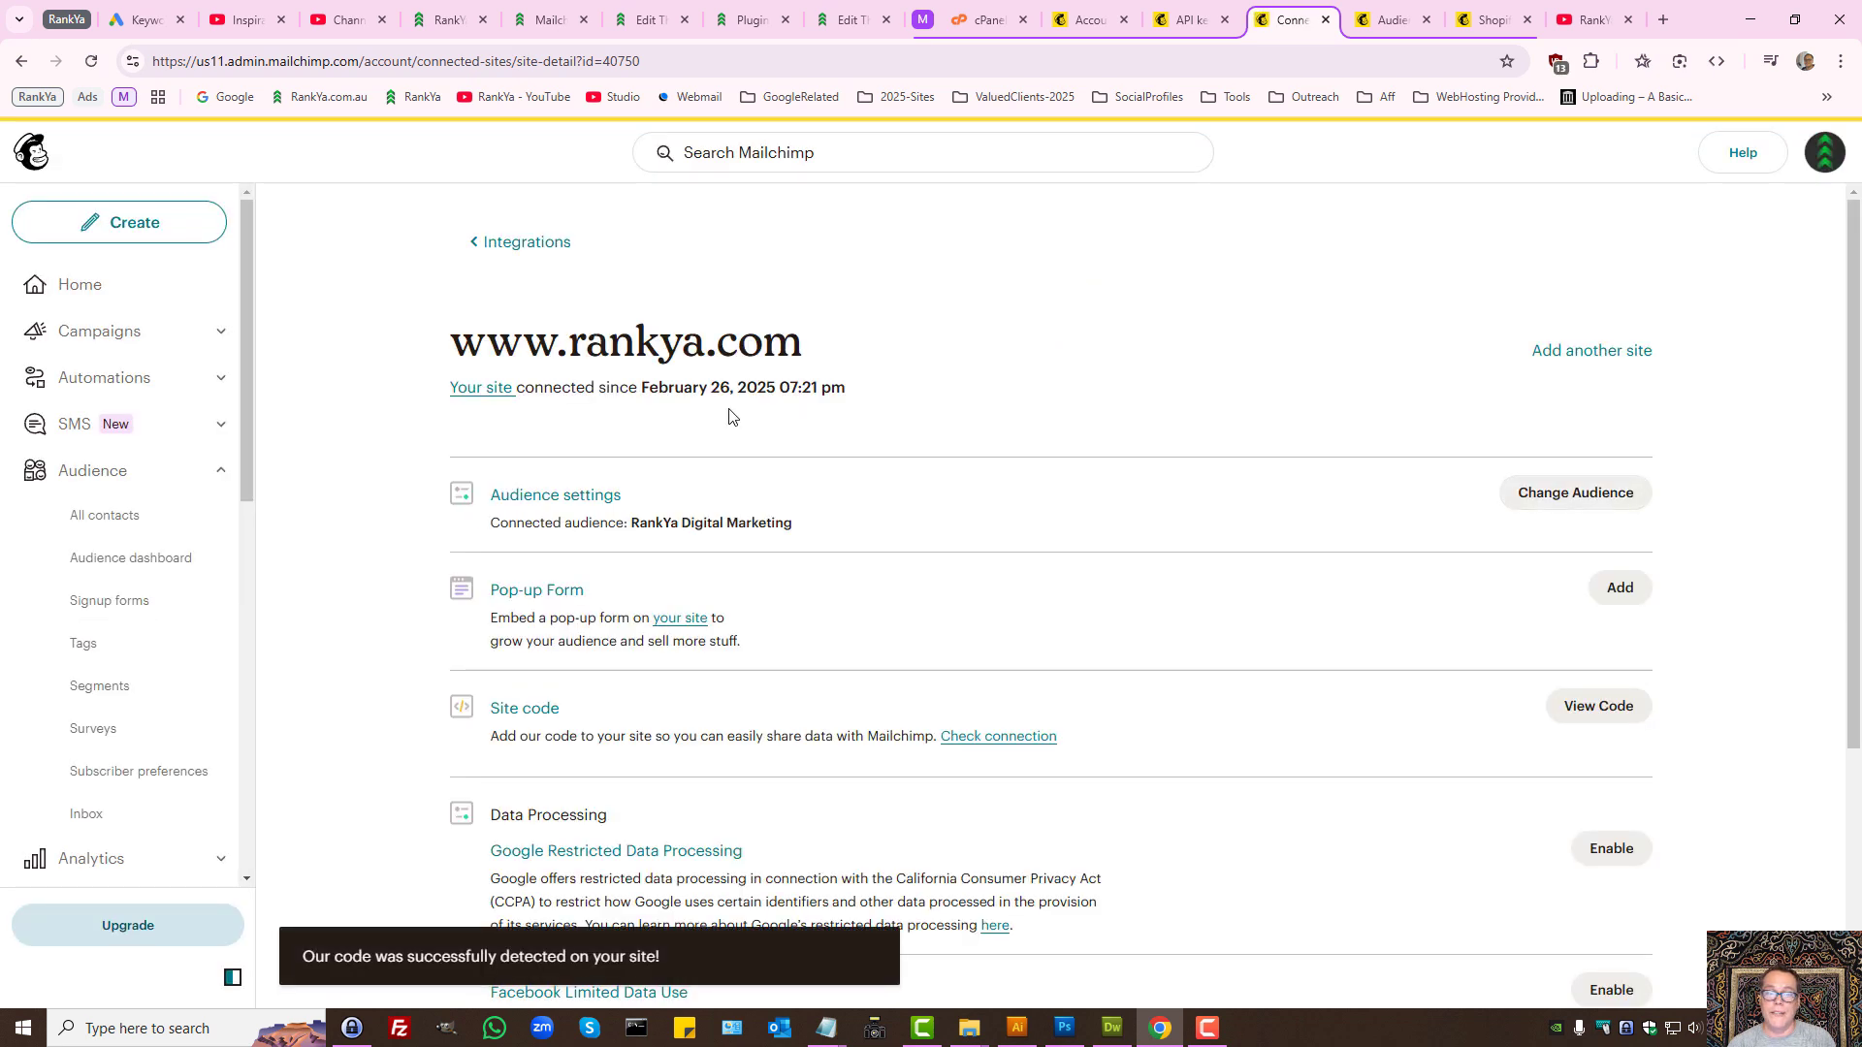
{"action": "double_click", "coordinate": [539, 391]}
{"action": "triple_click", "coordinate": [539, 391]}
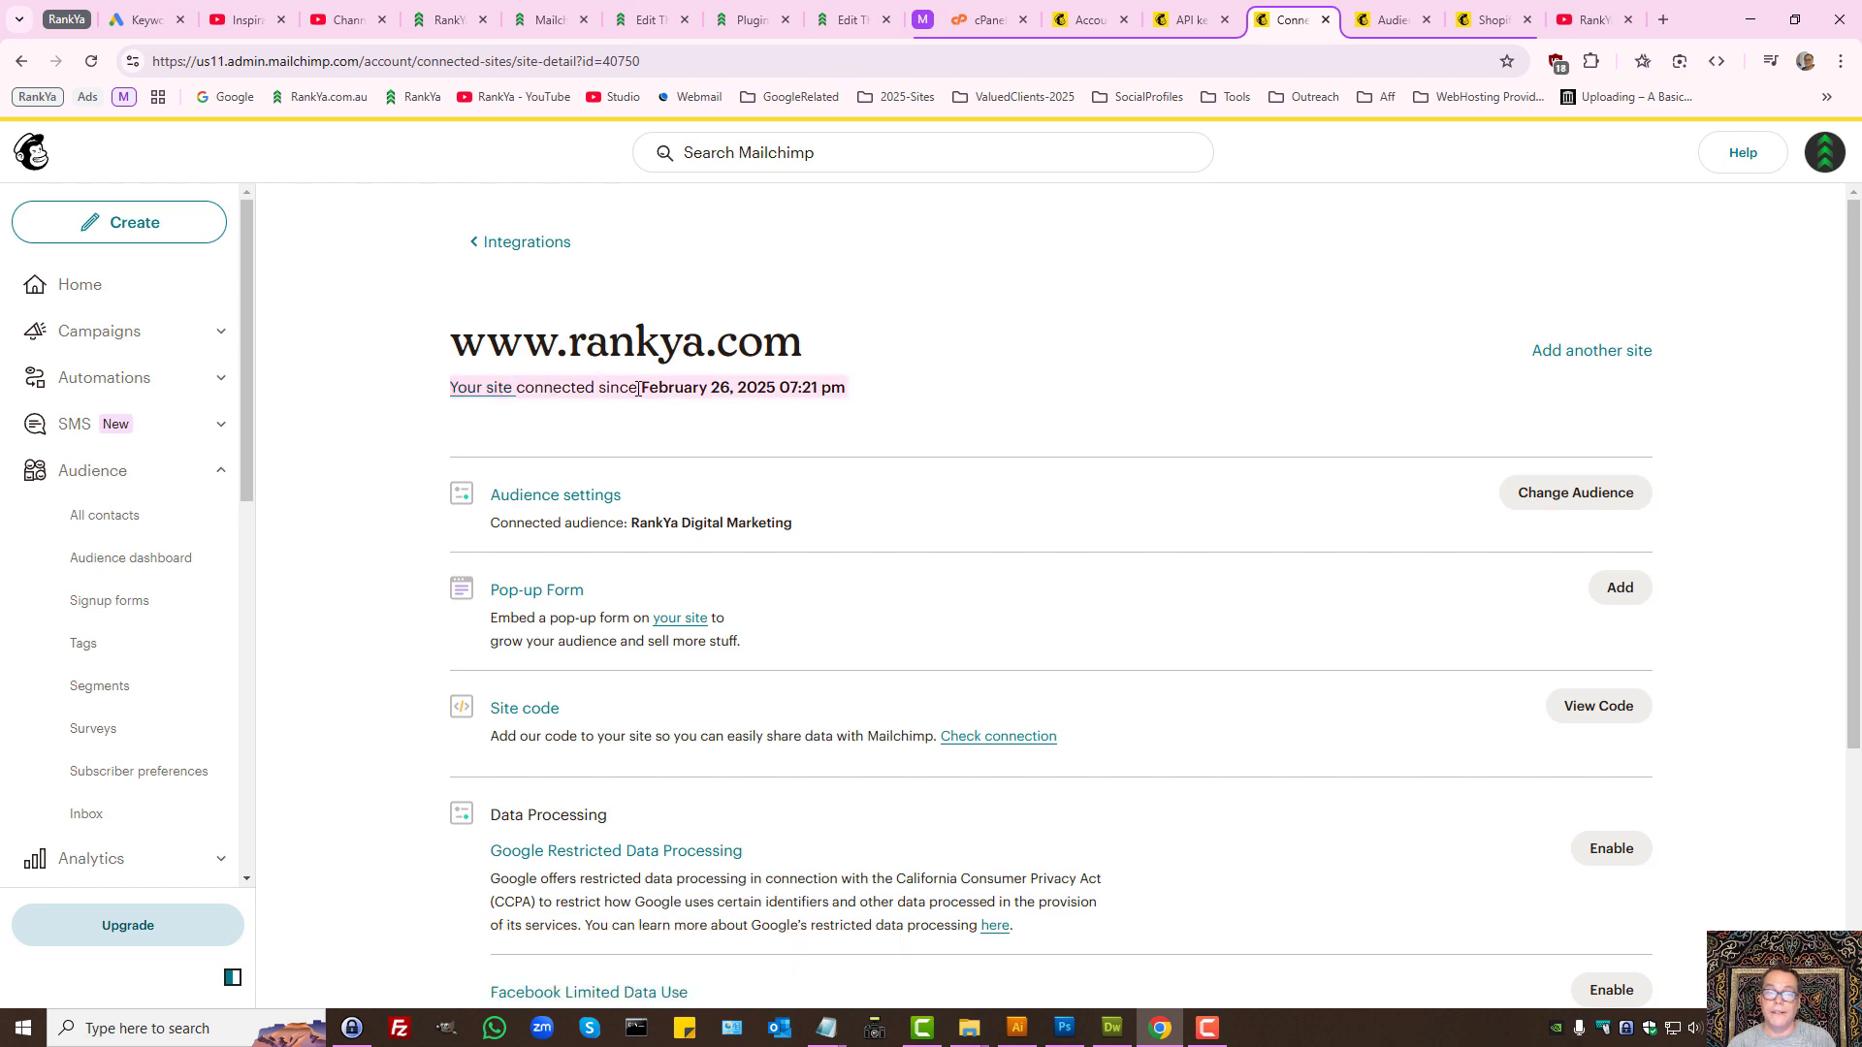
- Review the mcjs script in the how-to theme's header.php and the API key field in the Mailchimp for WordPress settings
{"action": "left_click", "coordinate": [635, 21]}
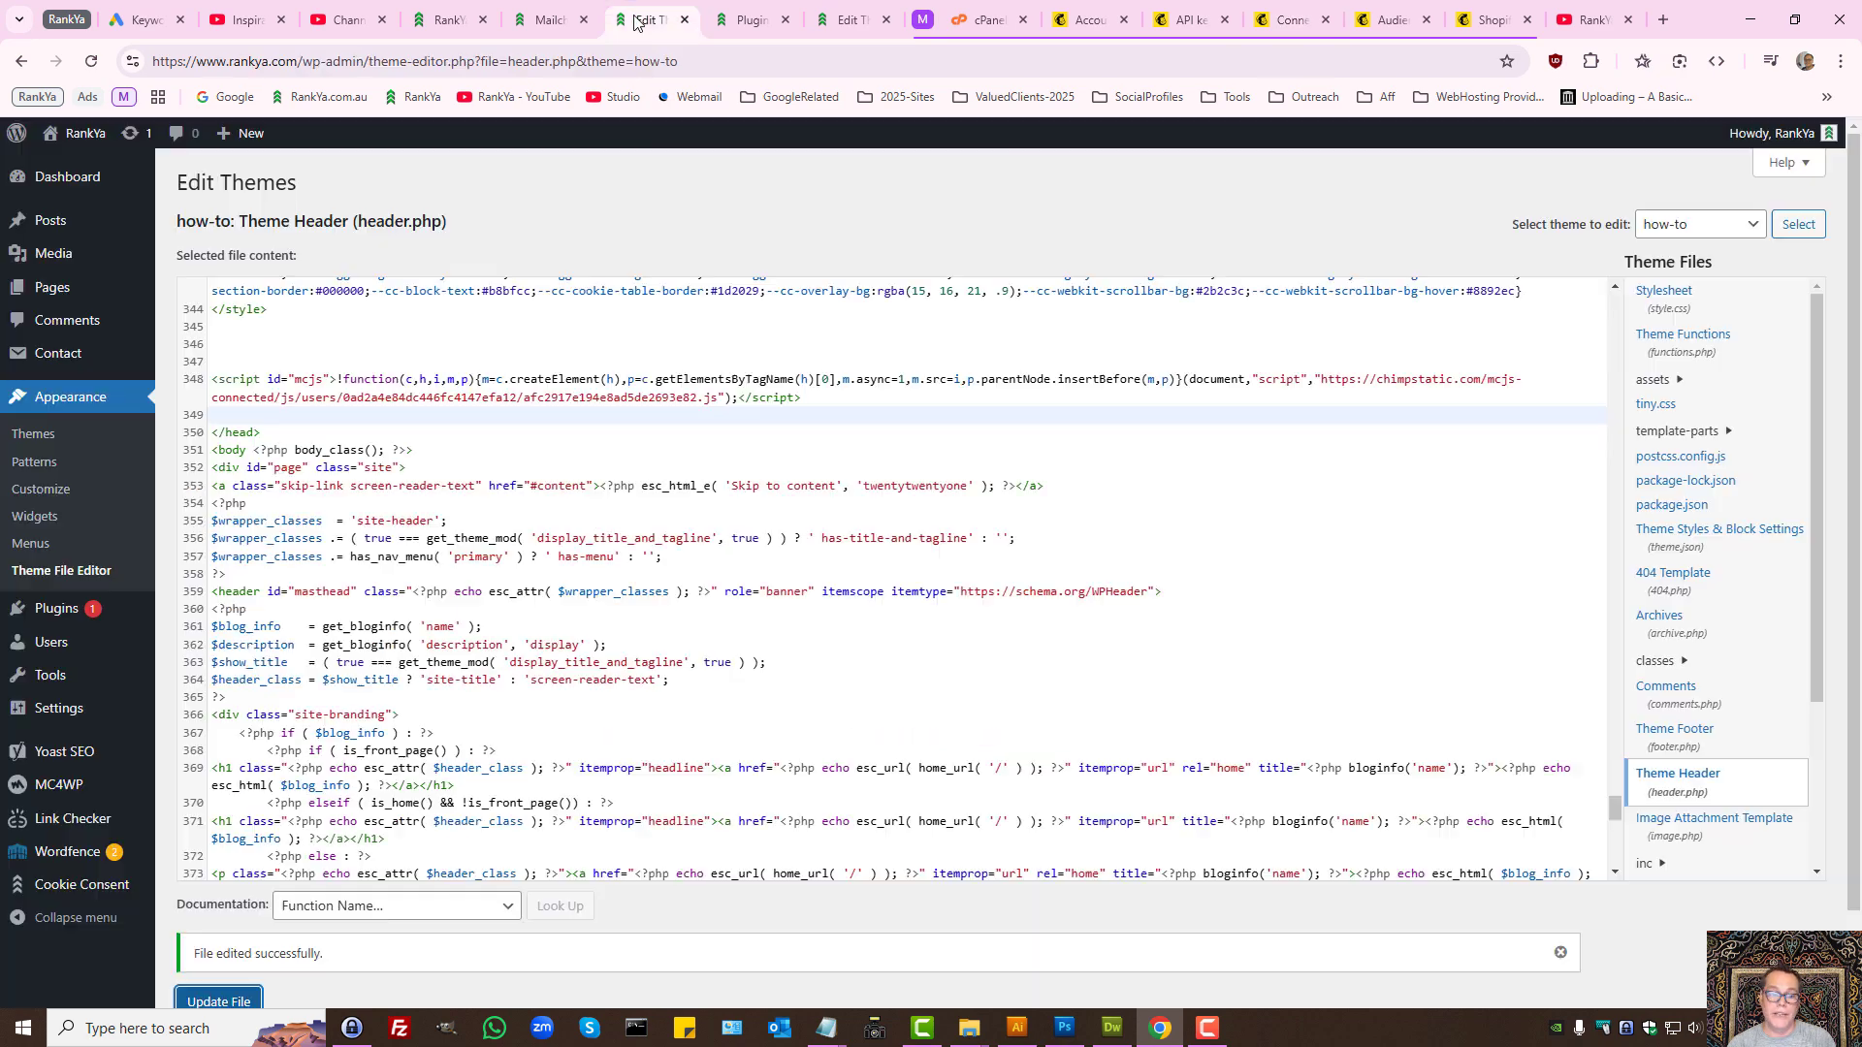
{"action": "triple_click", "coordinate": [390, 393]}
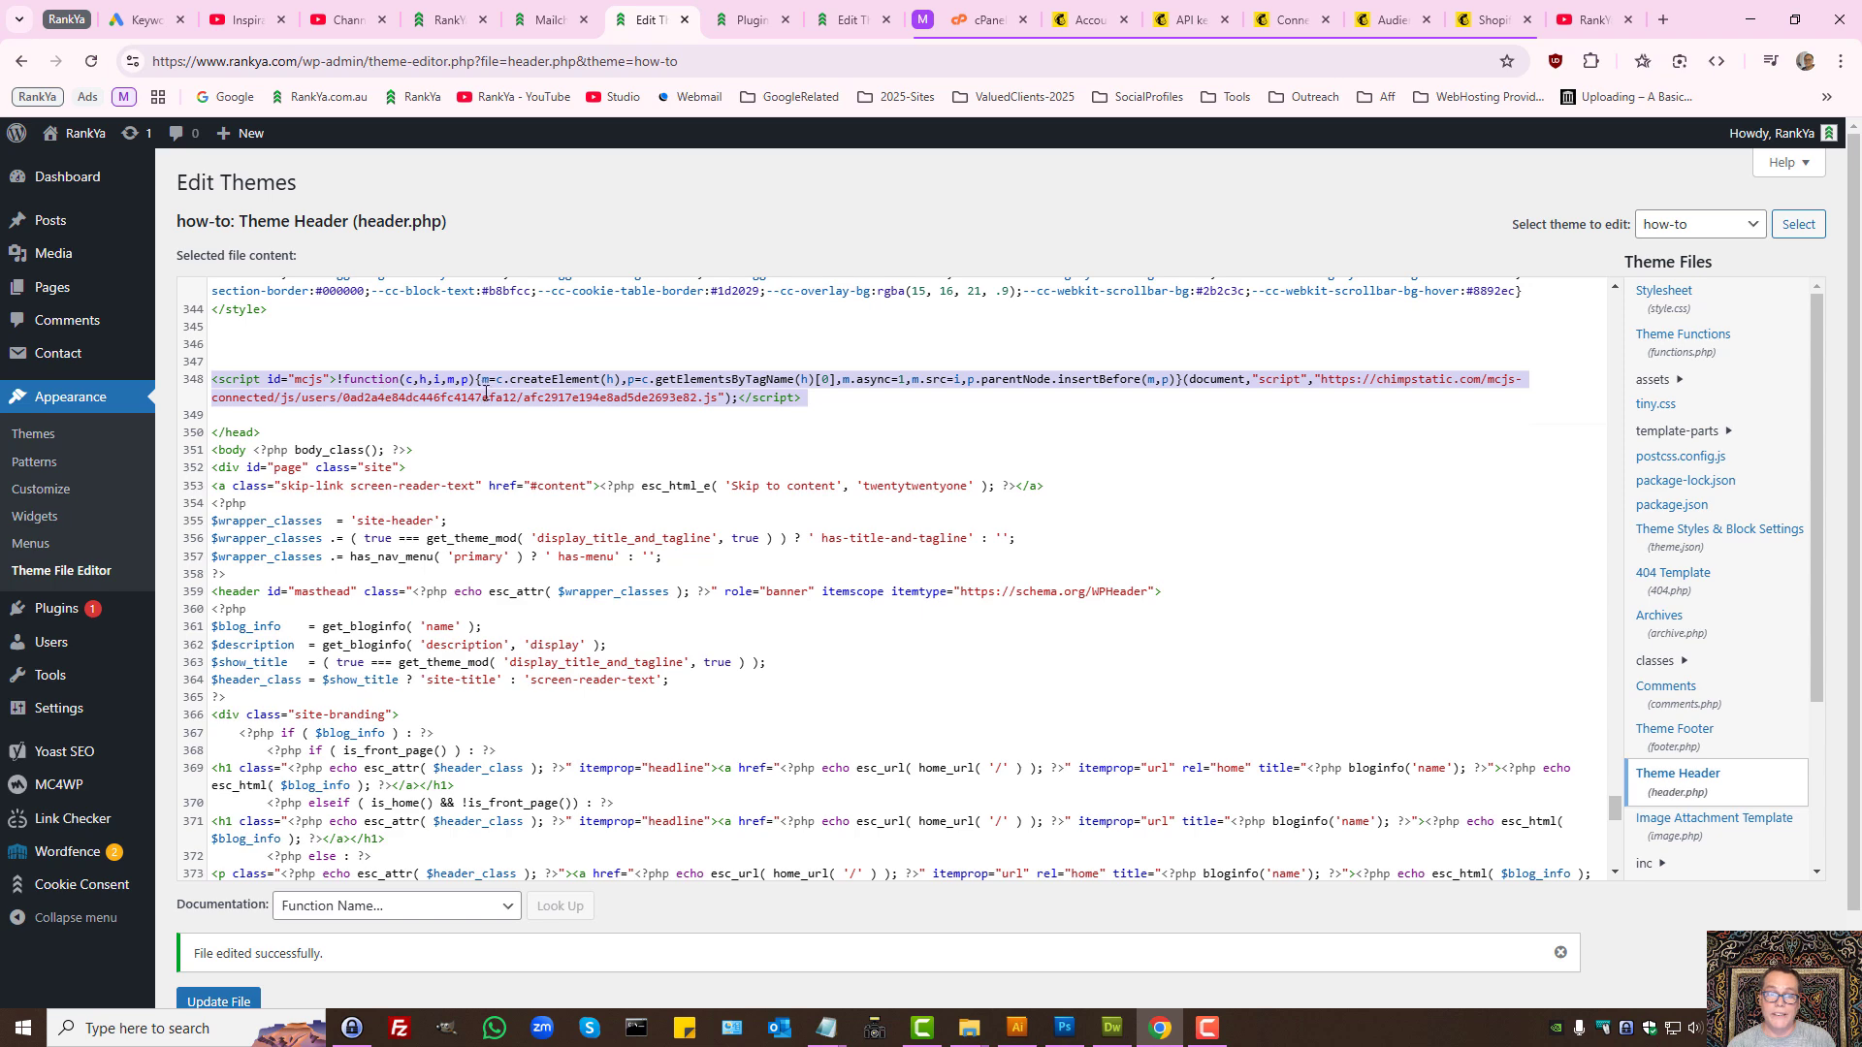
{"action": "left_click", "coordinate": [545, 20]}
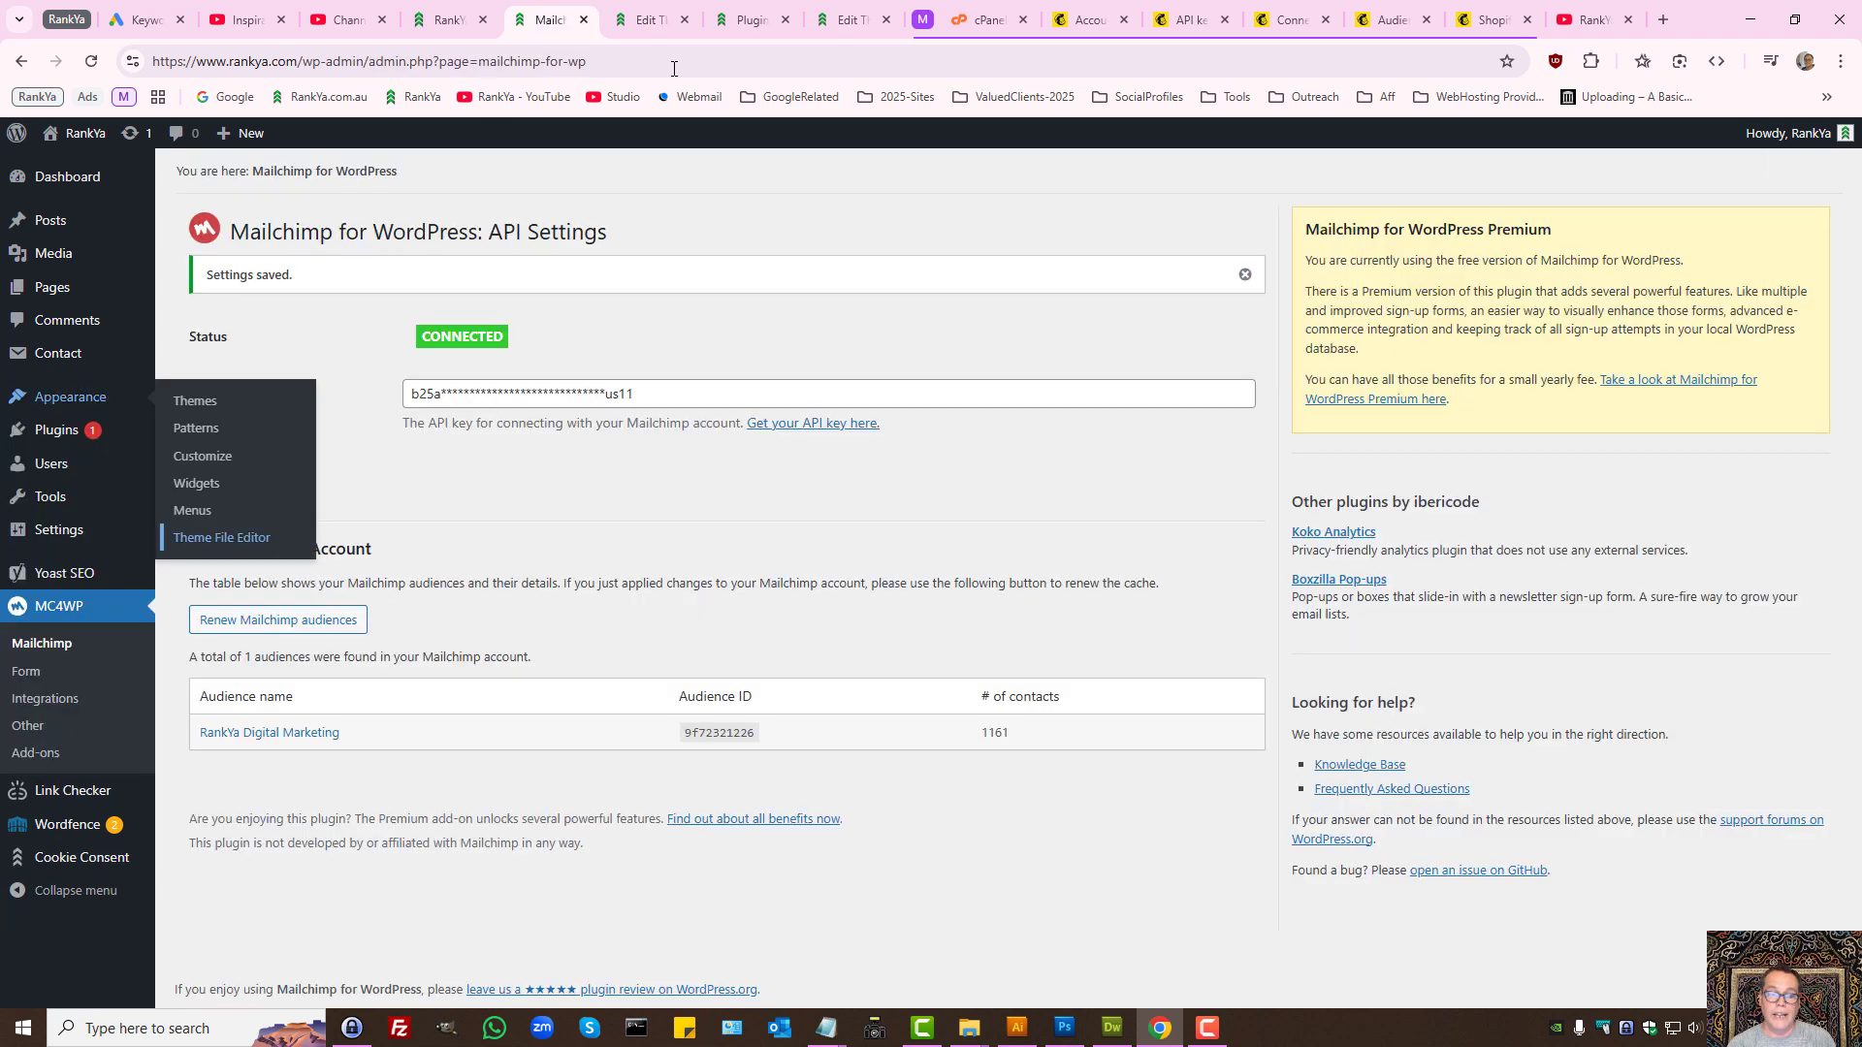
{"action": "triple_click", "coordinate": [512, 394]}
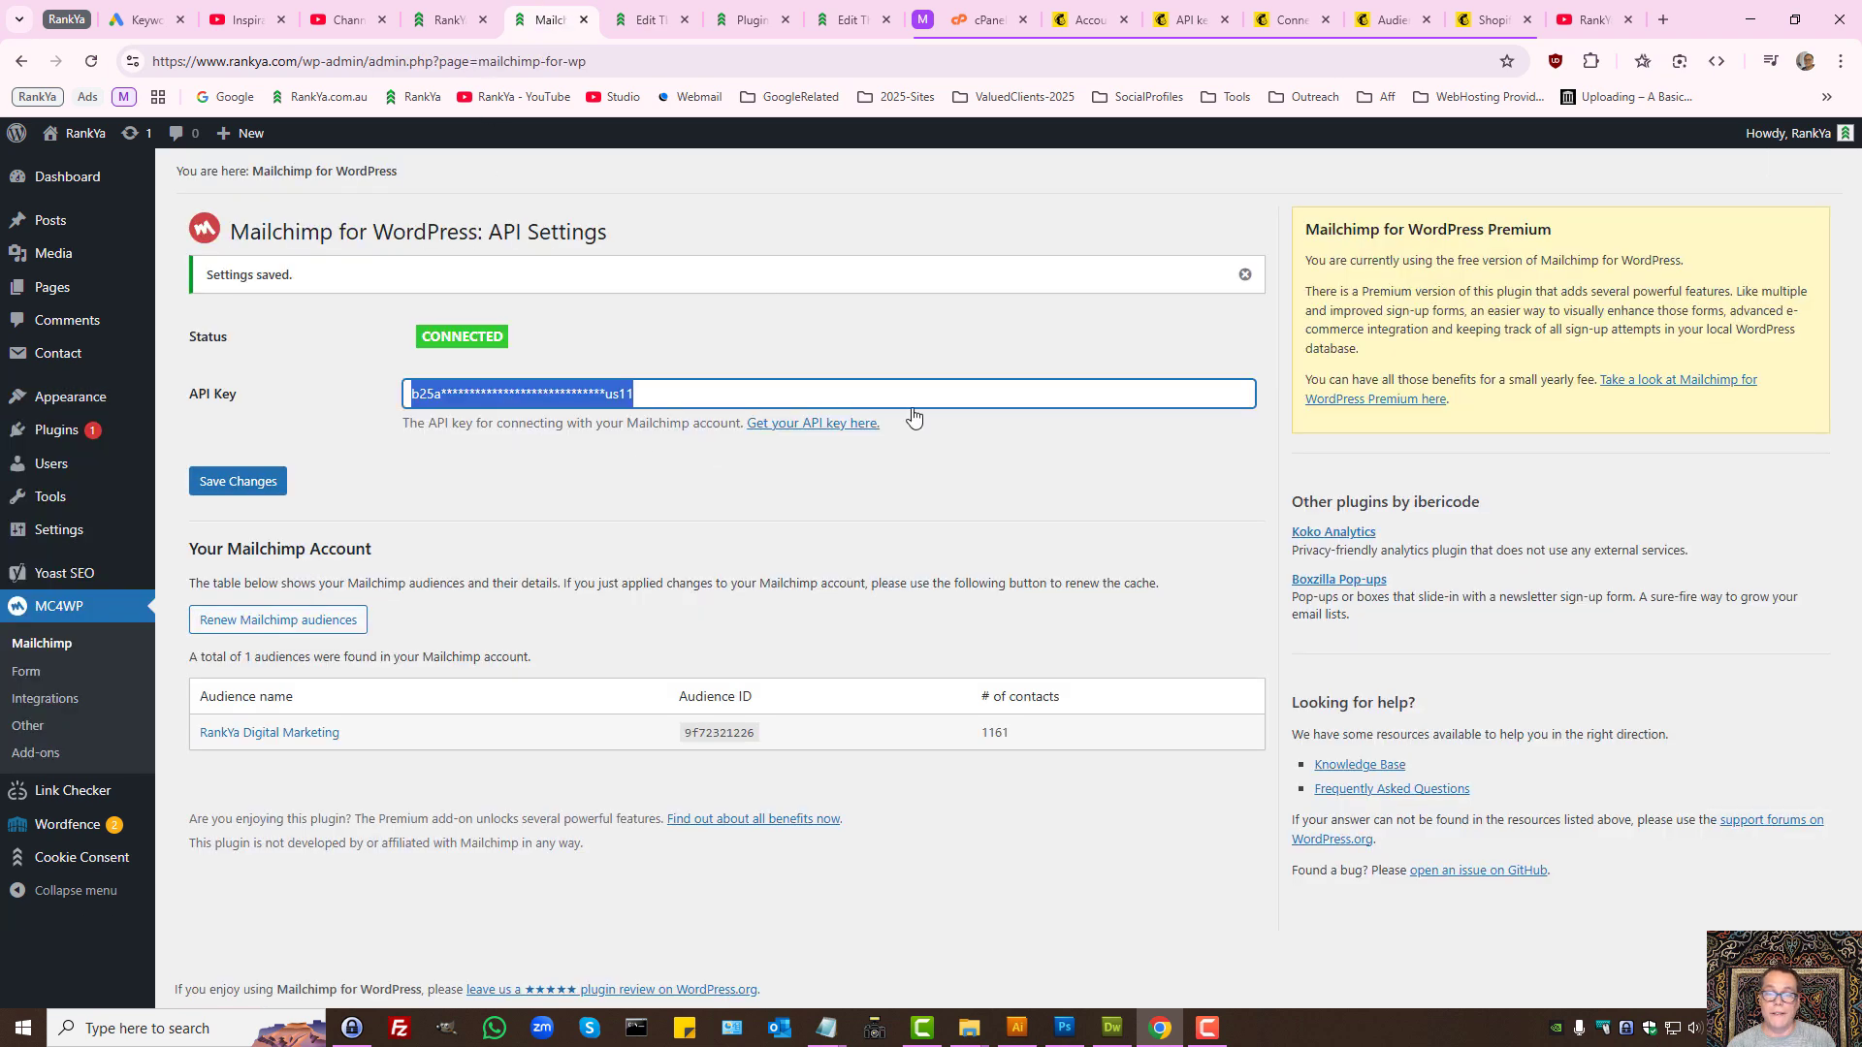
{"action": "left_click", "coordinate": [1086, 223]}
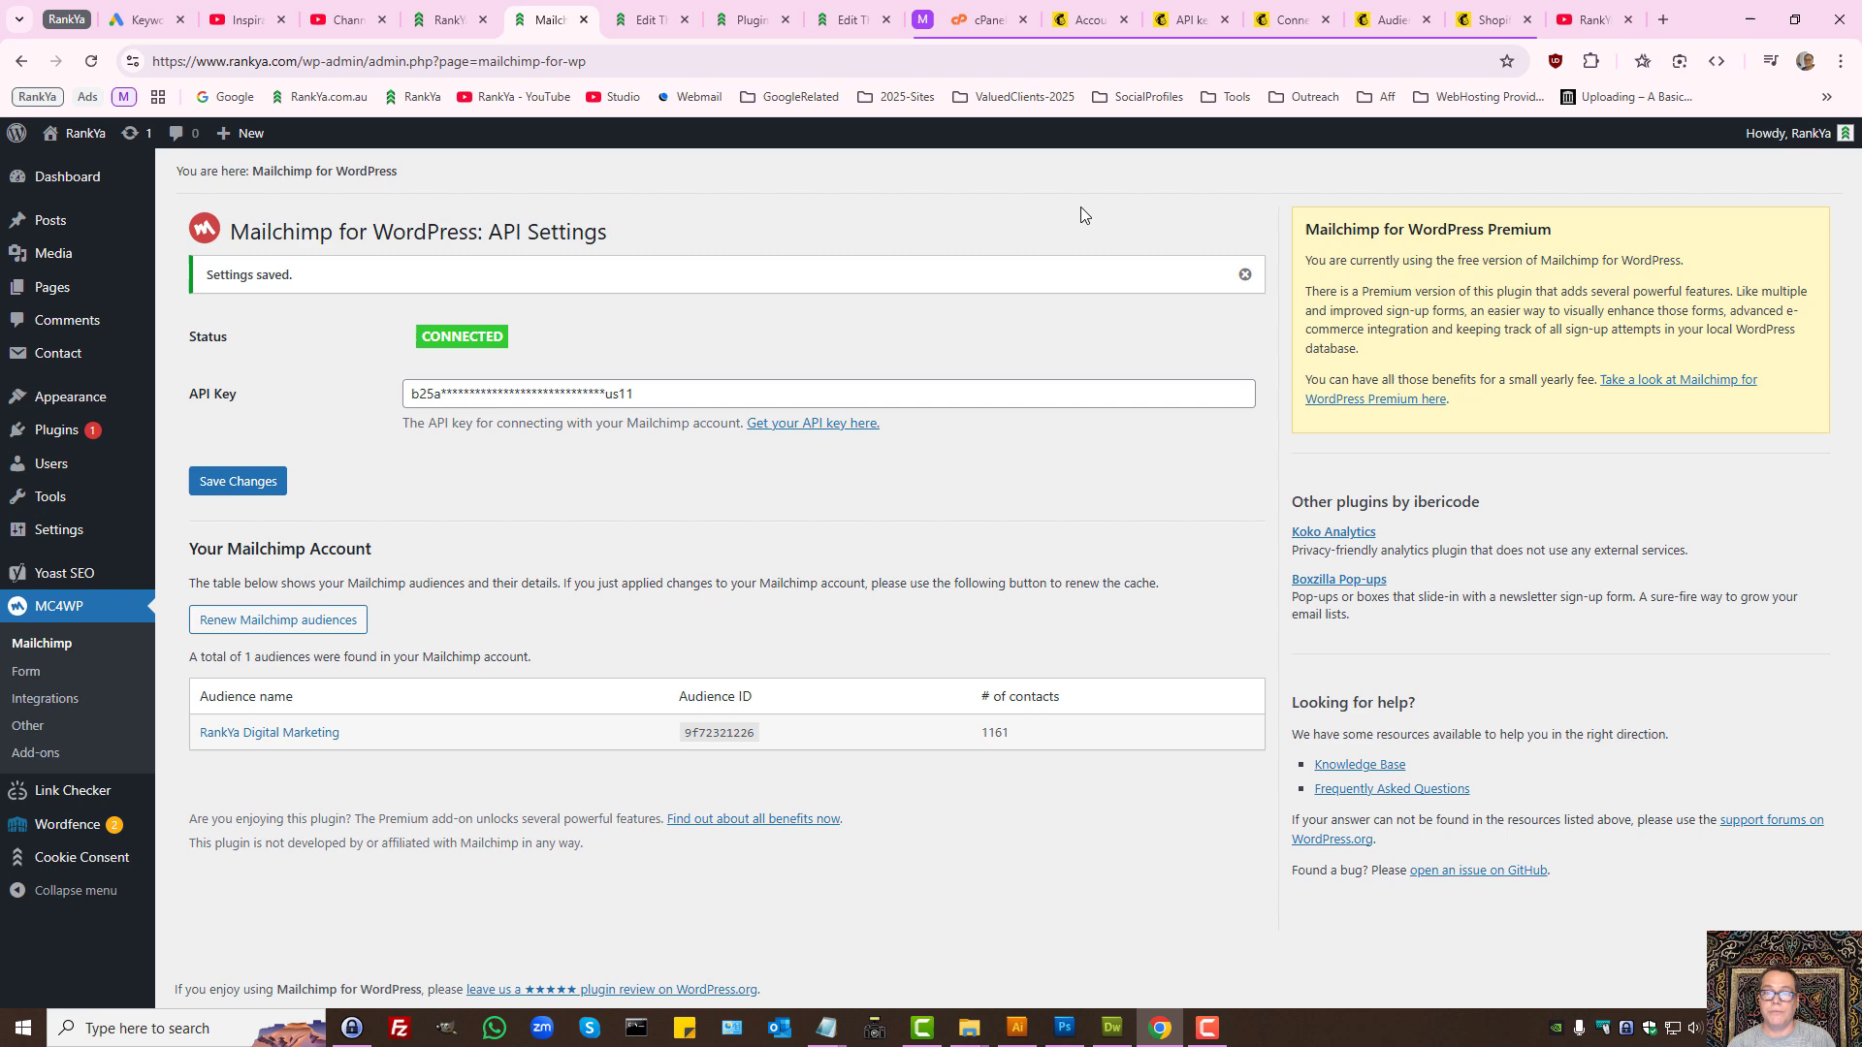
{"action": "left_click", "coordinate": [1095, 13]}
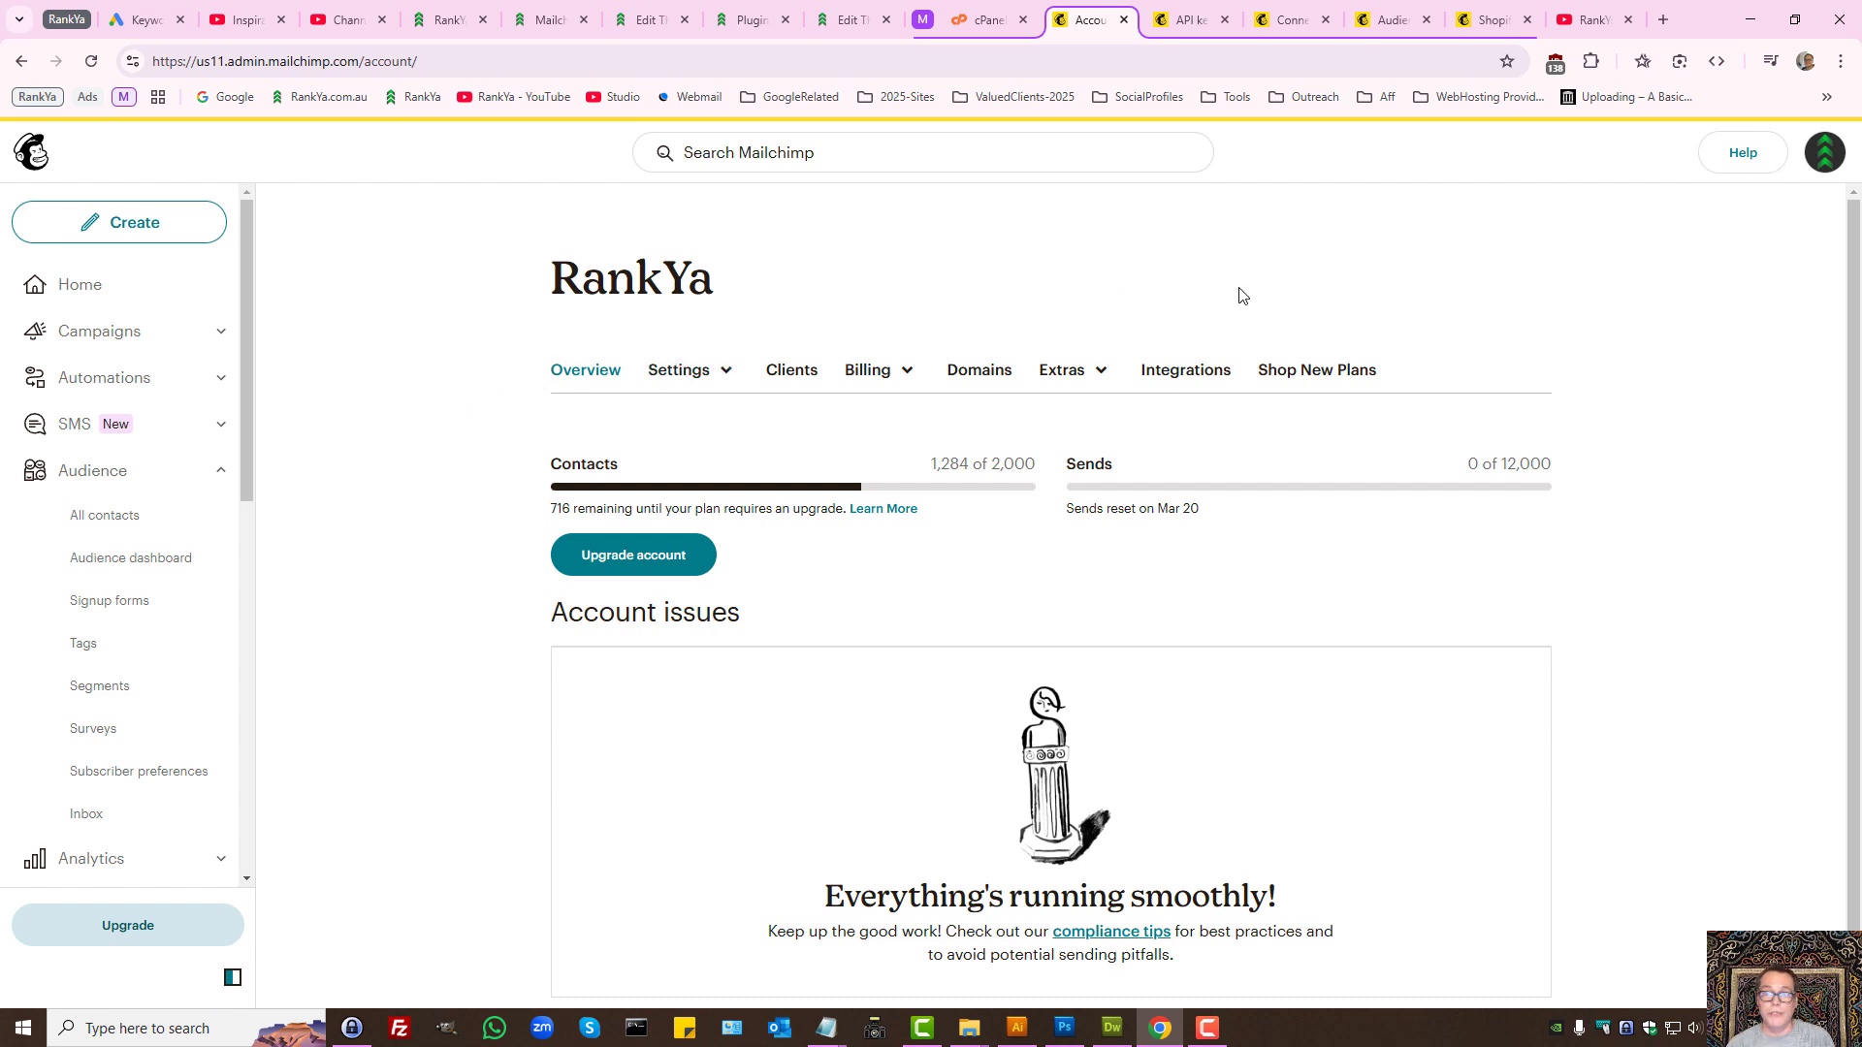
{"action": "left_click", "coordinate": [1389, 15]}
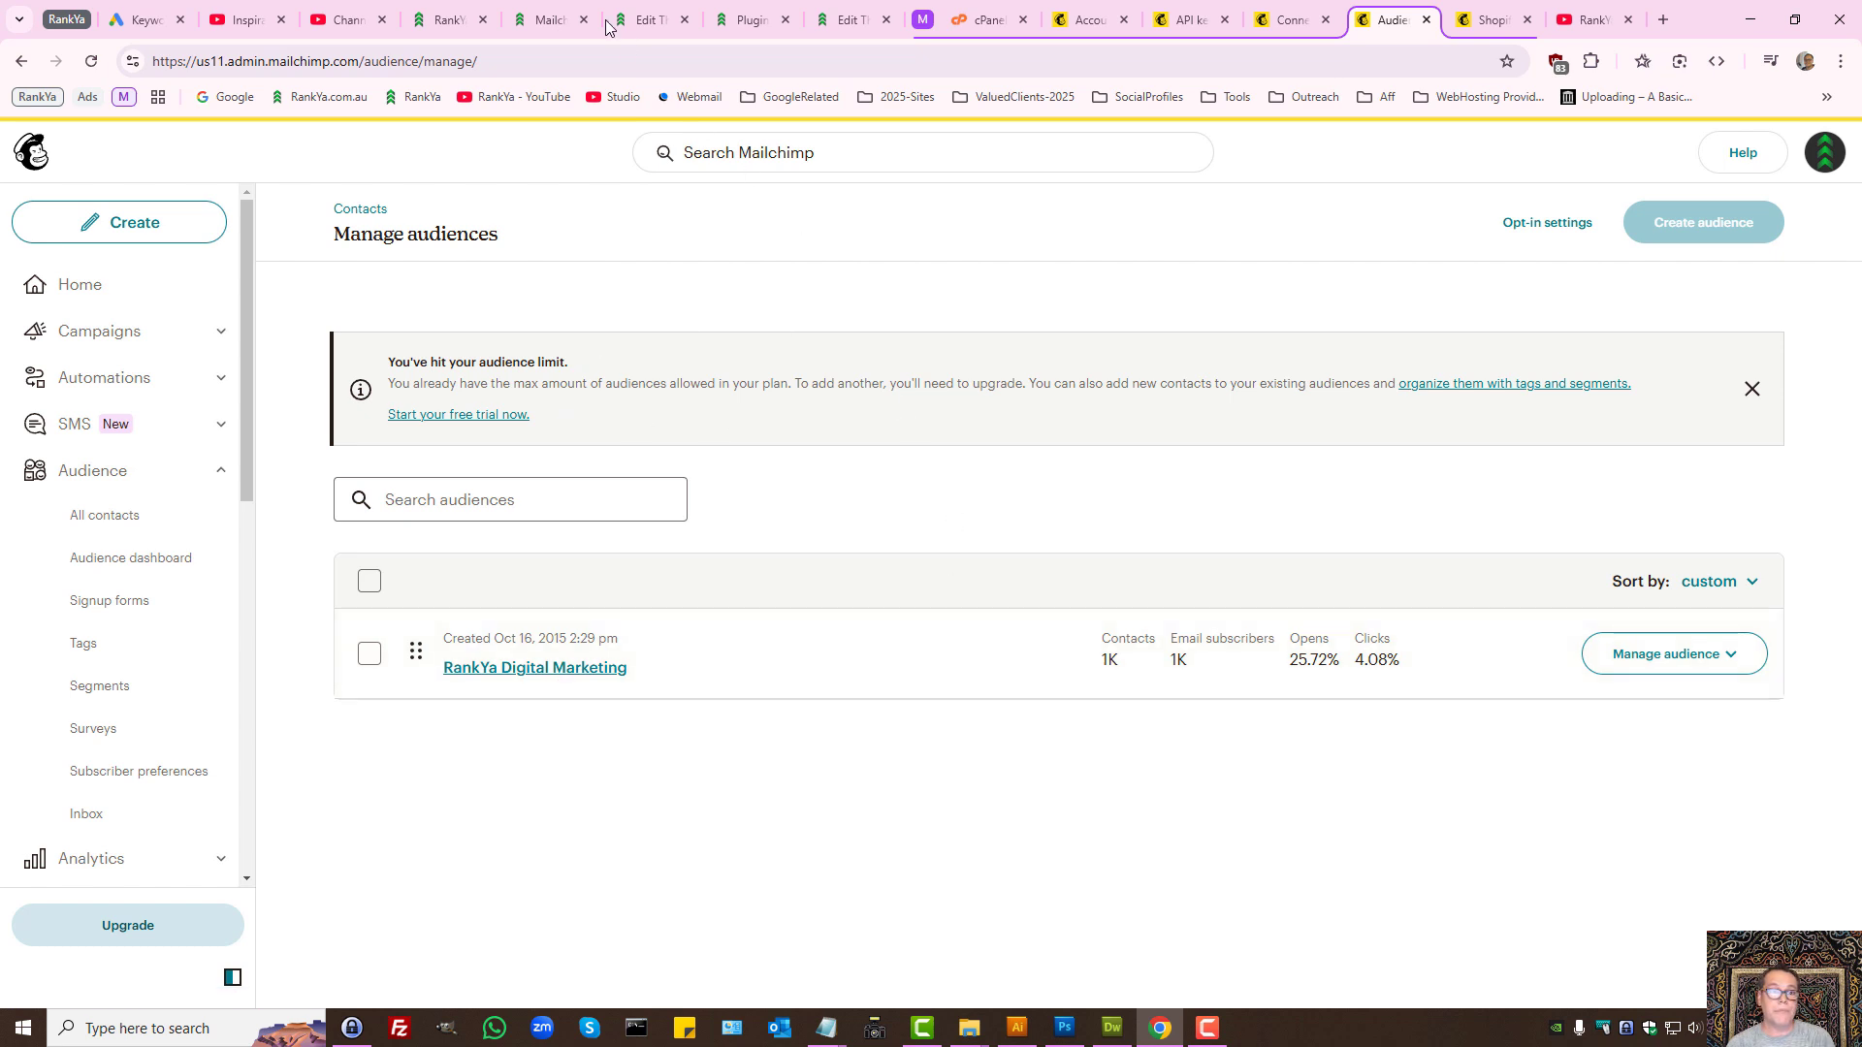
{"action": "left_click", "coordinate": [543, 20]}
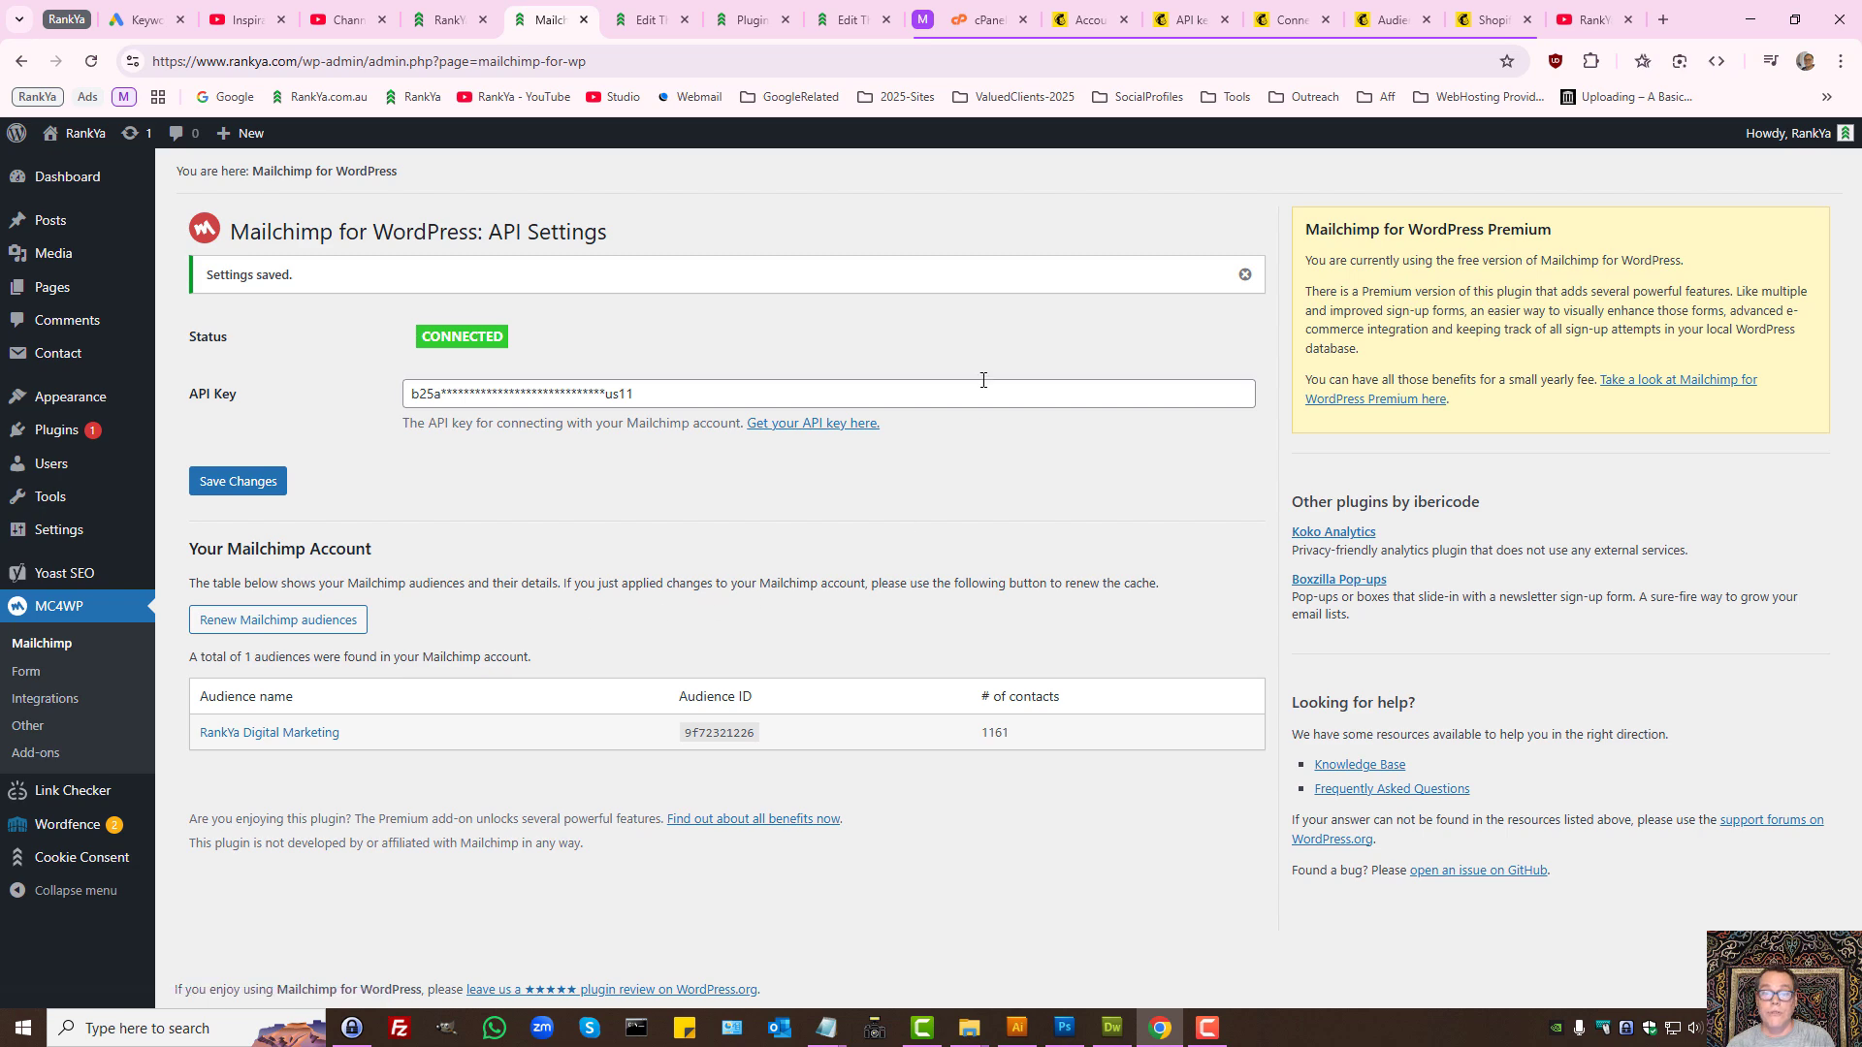
{"action": "left_click", "coordinate": [1086, 19]}
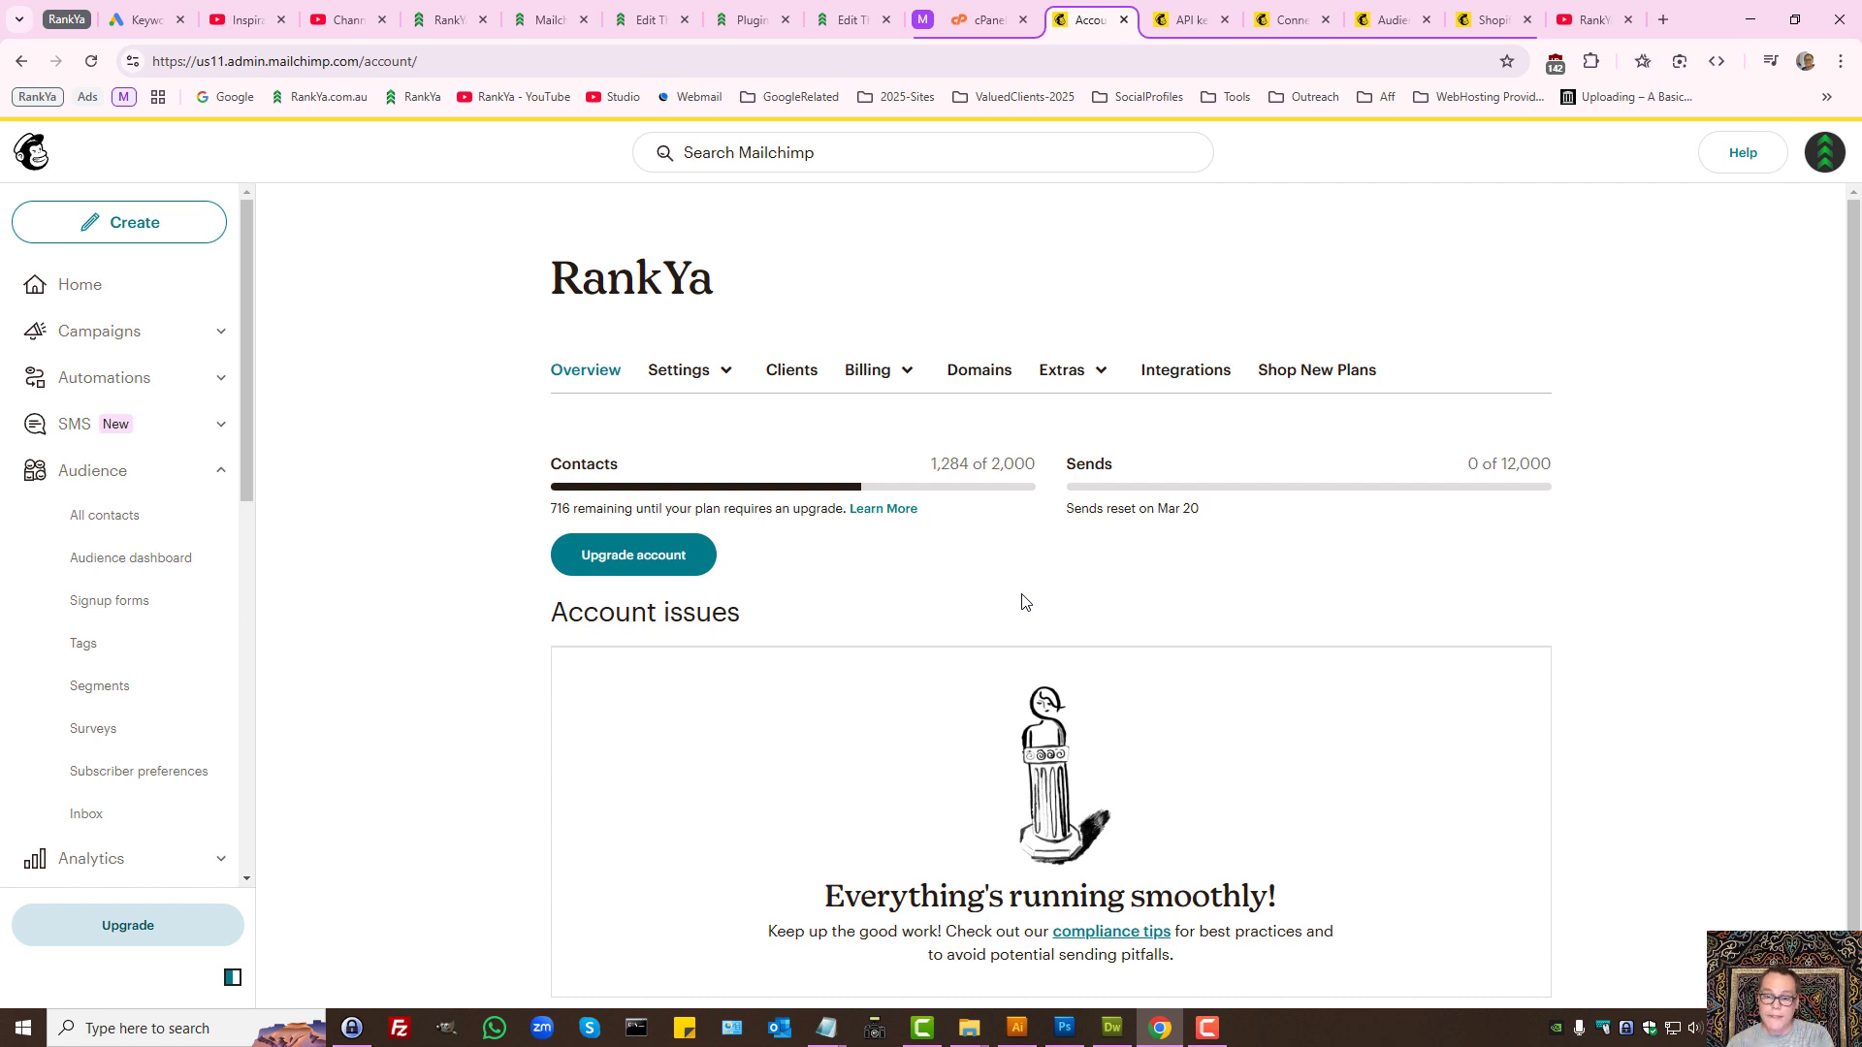
{"action": "left_click", "coordinate": [1091, 372]}
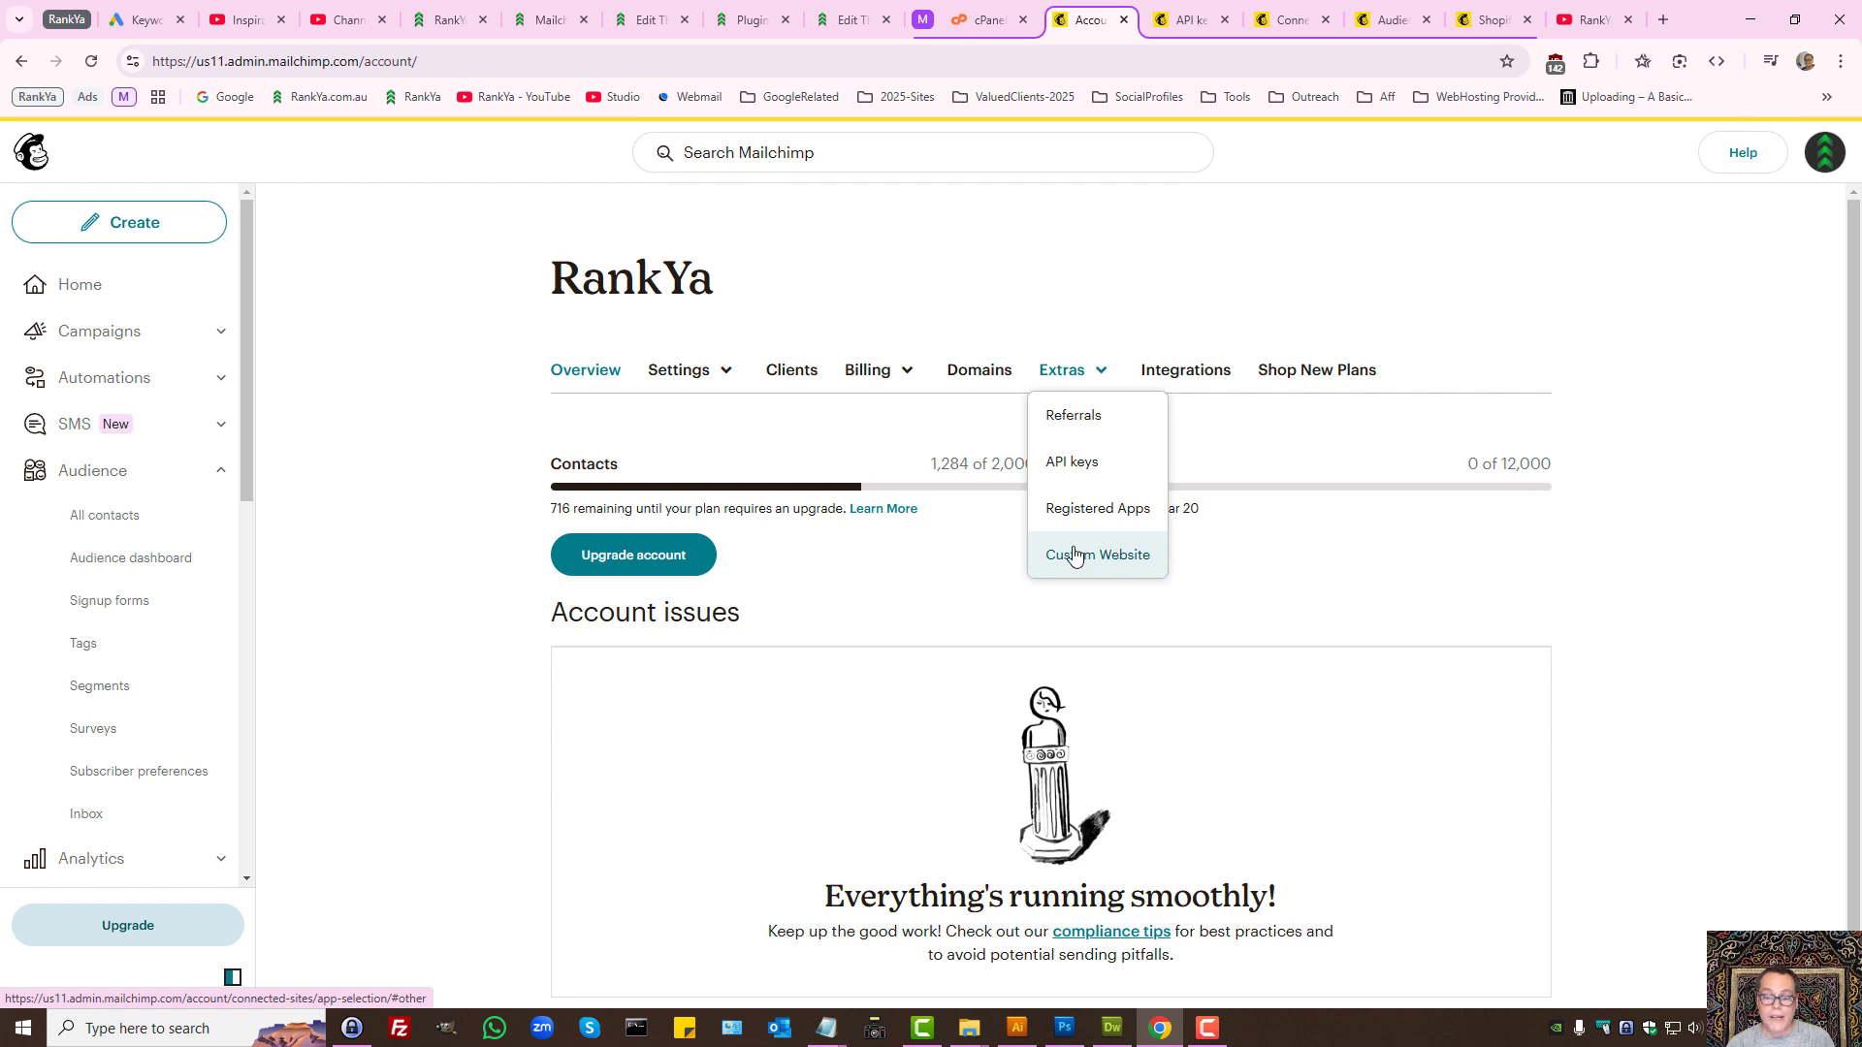
{"action": "left_click", "coordinate": [932, 539]}
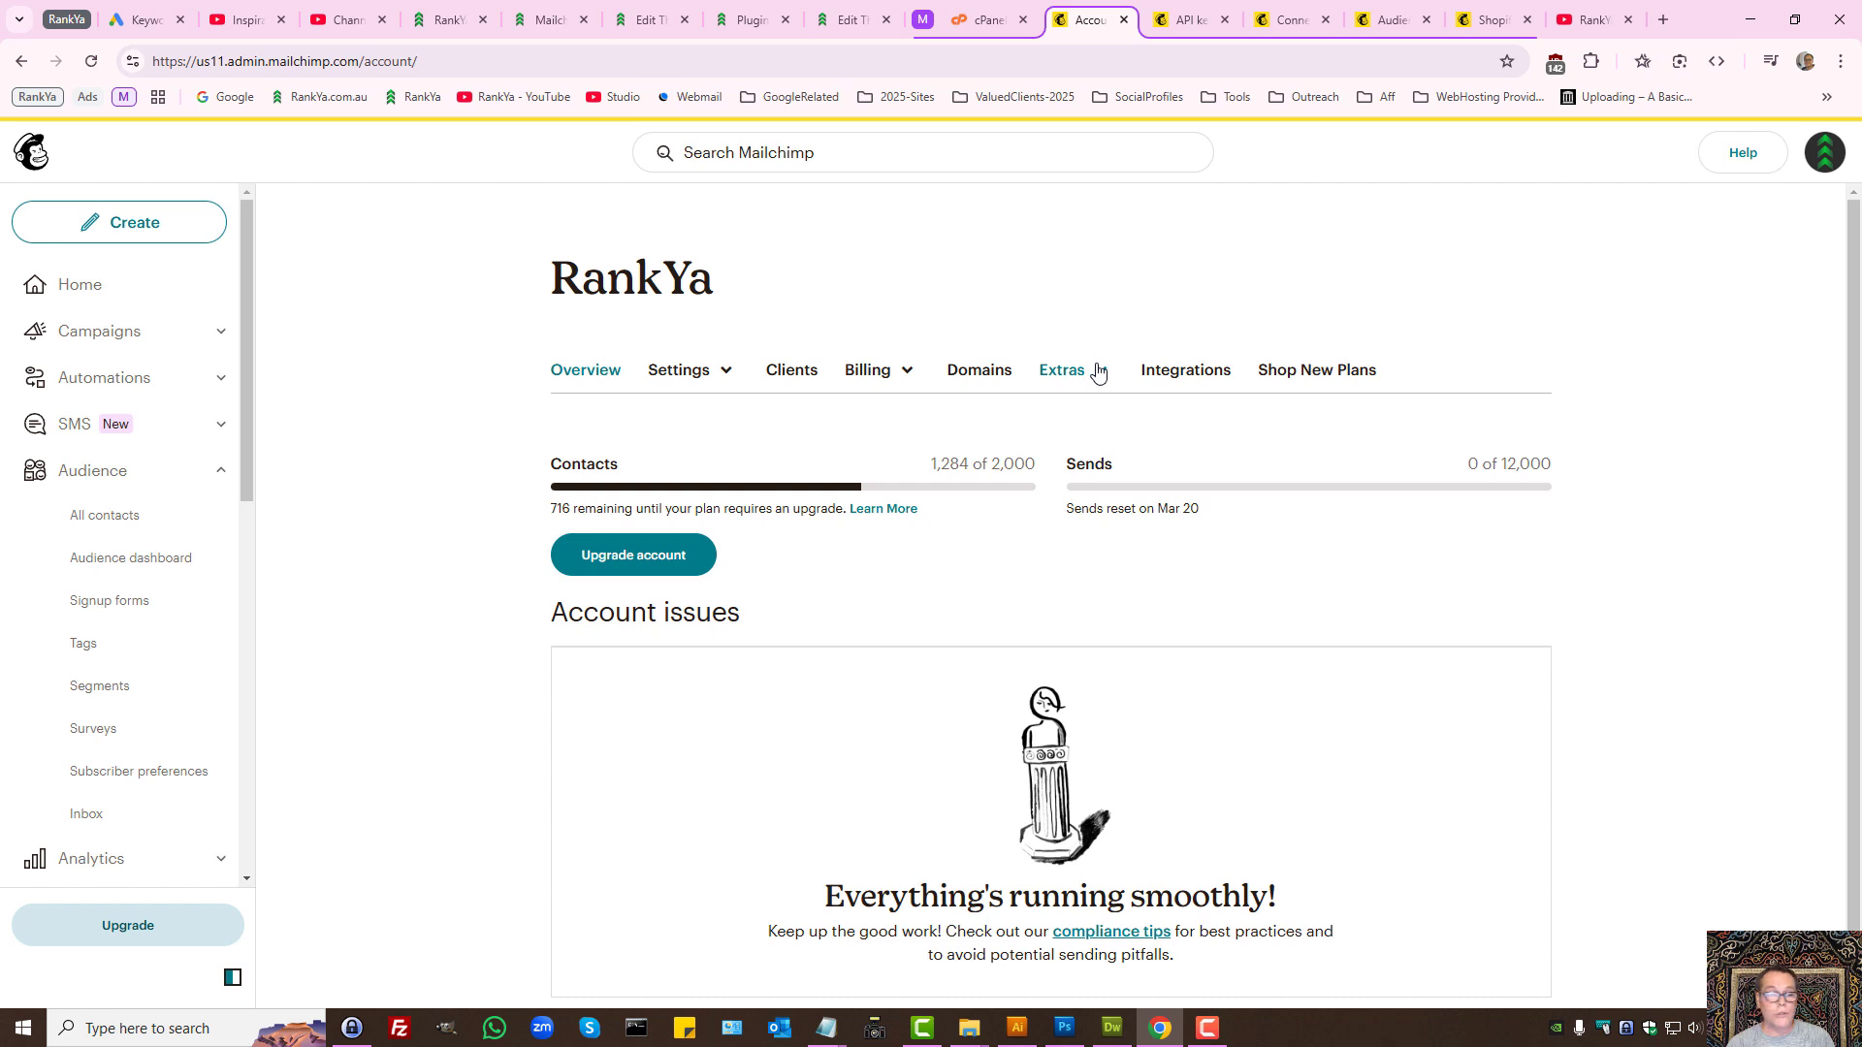
- Open Mailchimp's Integrations in a new tab and start connecting a new app
{"action": "left_click", "coordinate": [1180, 372]}
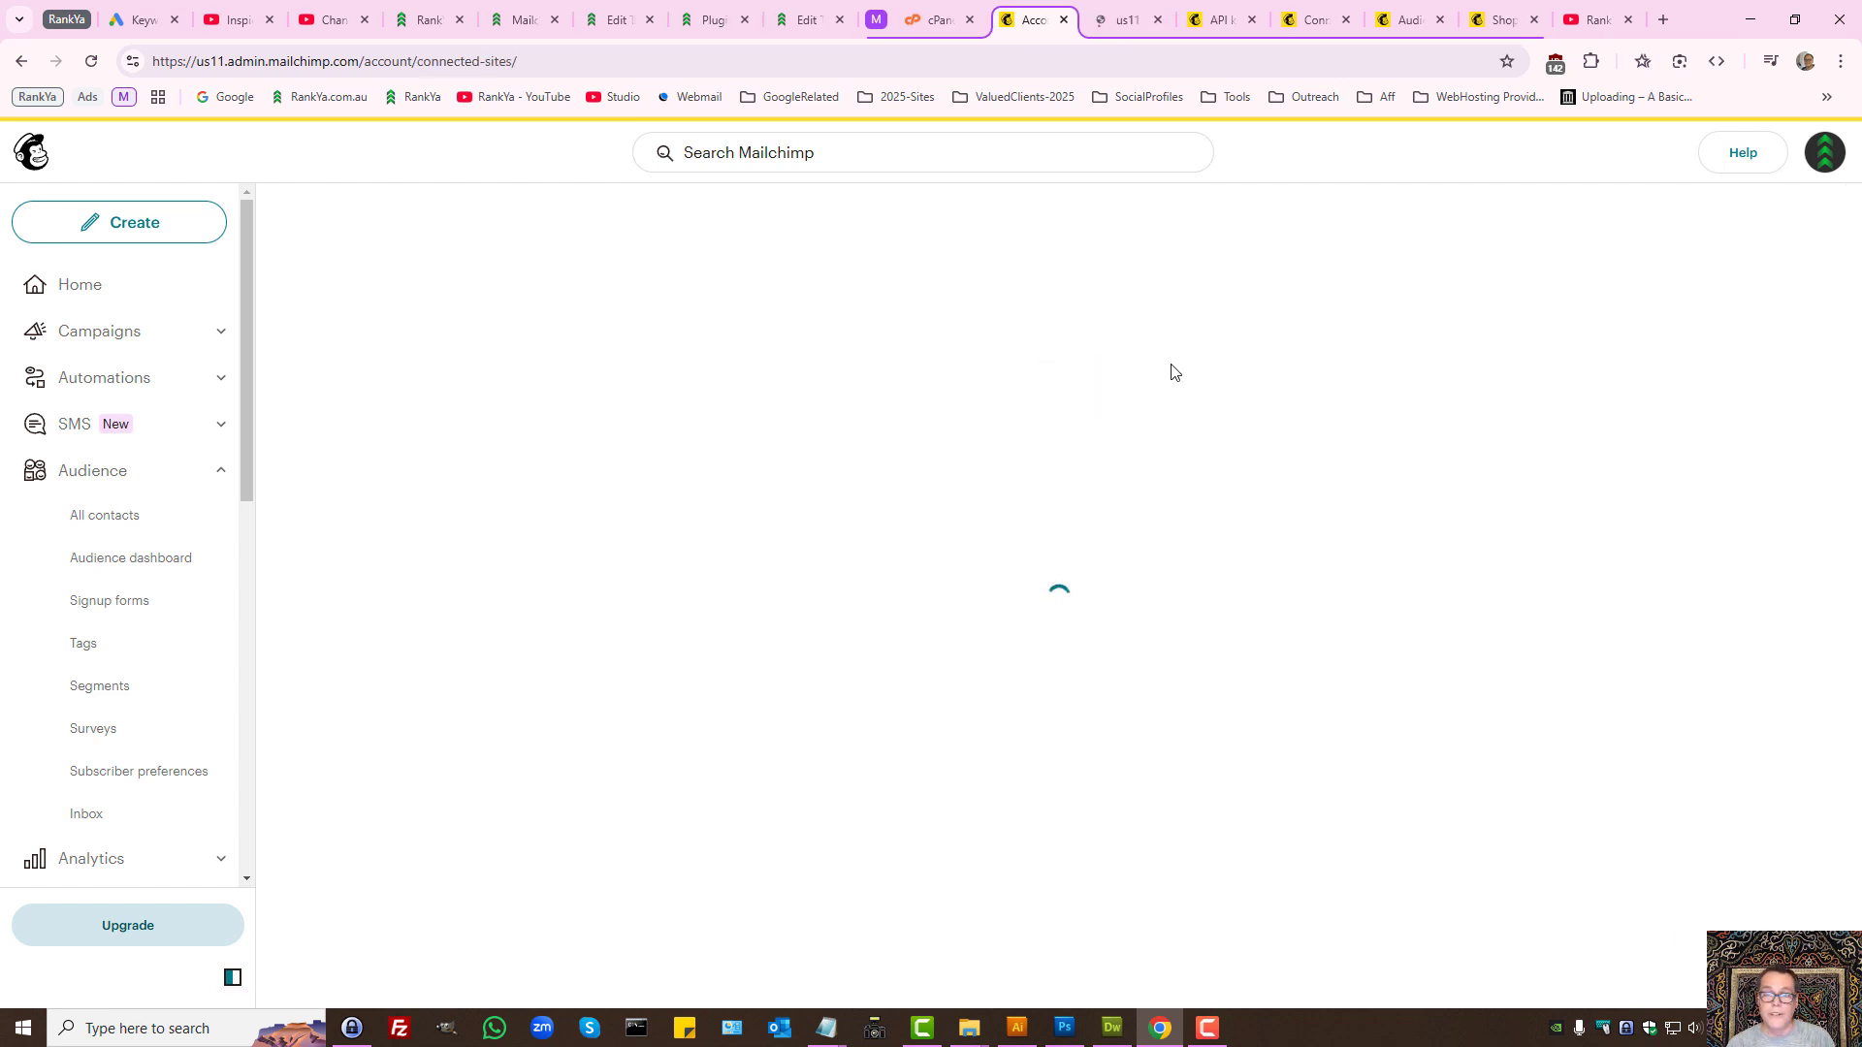
{"action": "left_click", "coordinate": [1131, 20]}
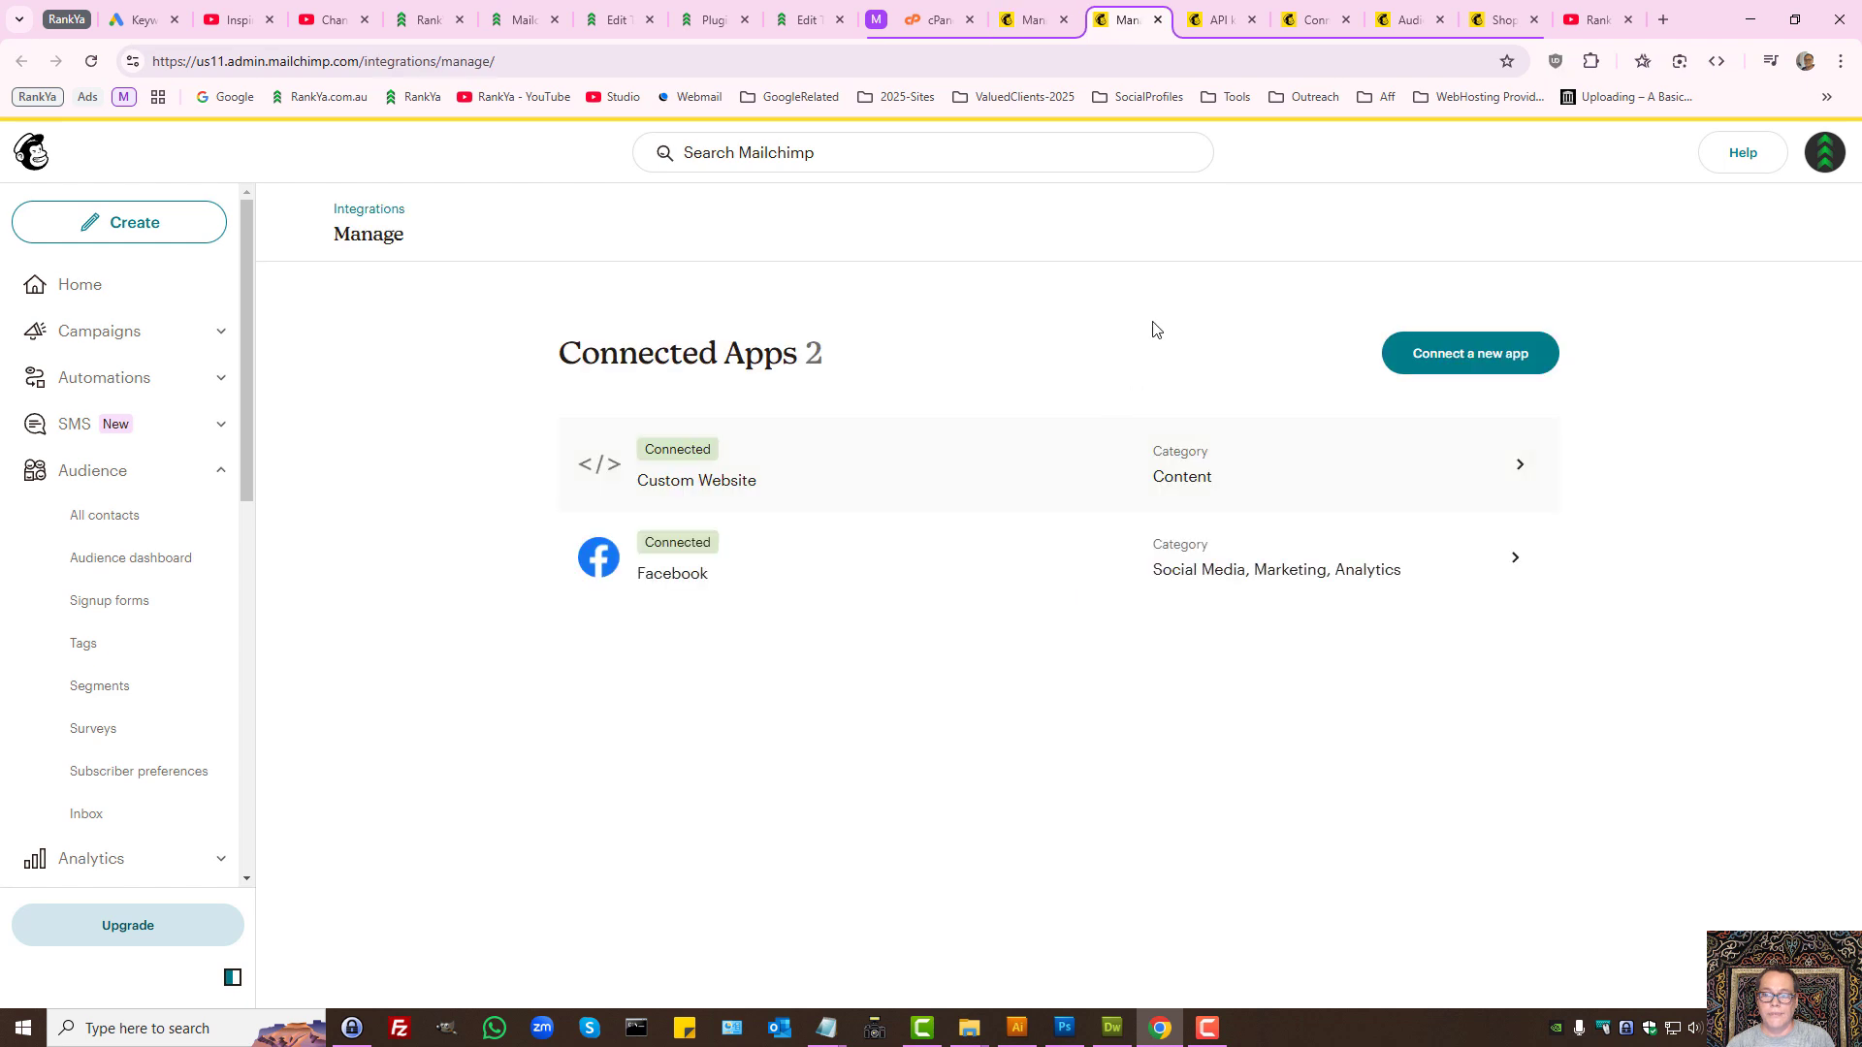
{"action": "left_click", "coordinate": [1437, 357]}
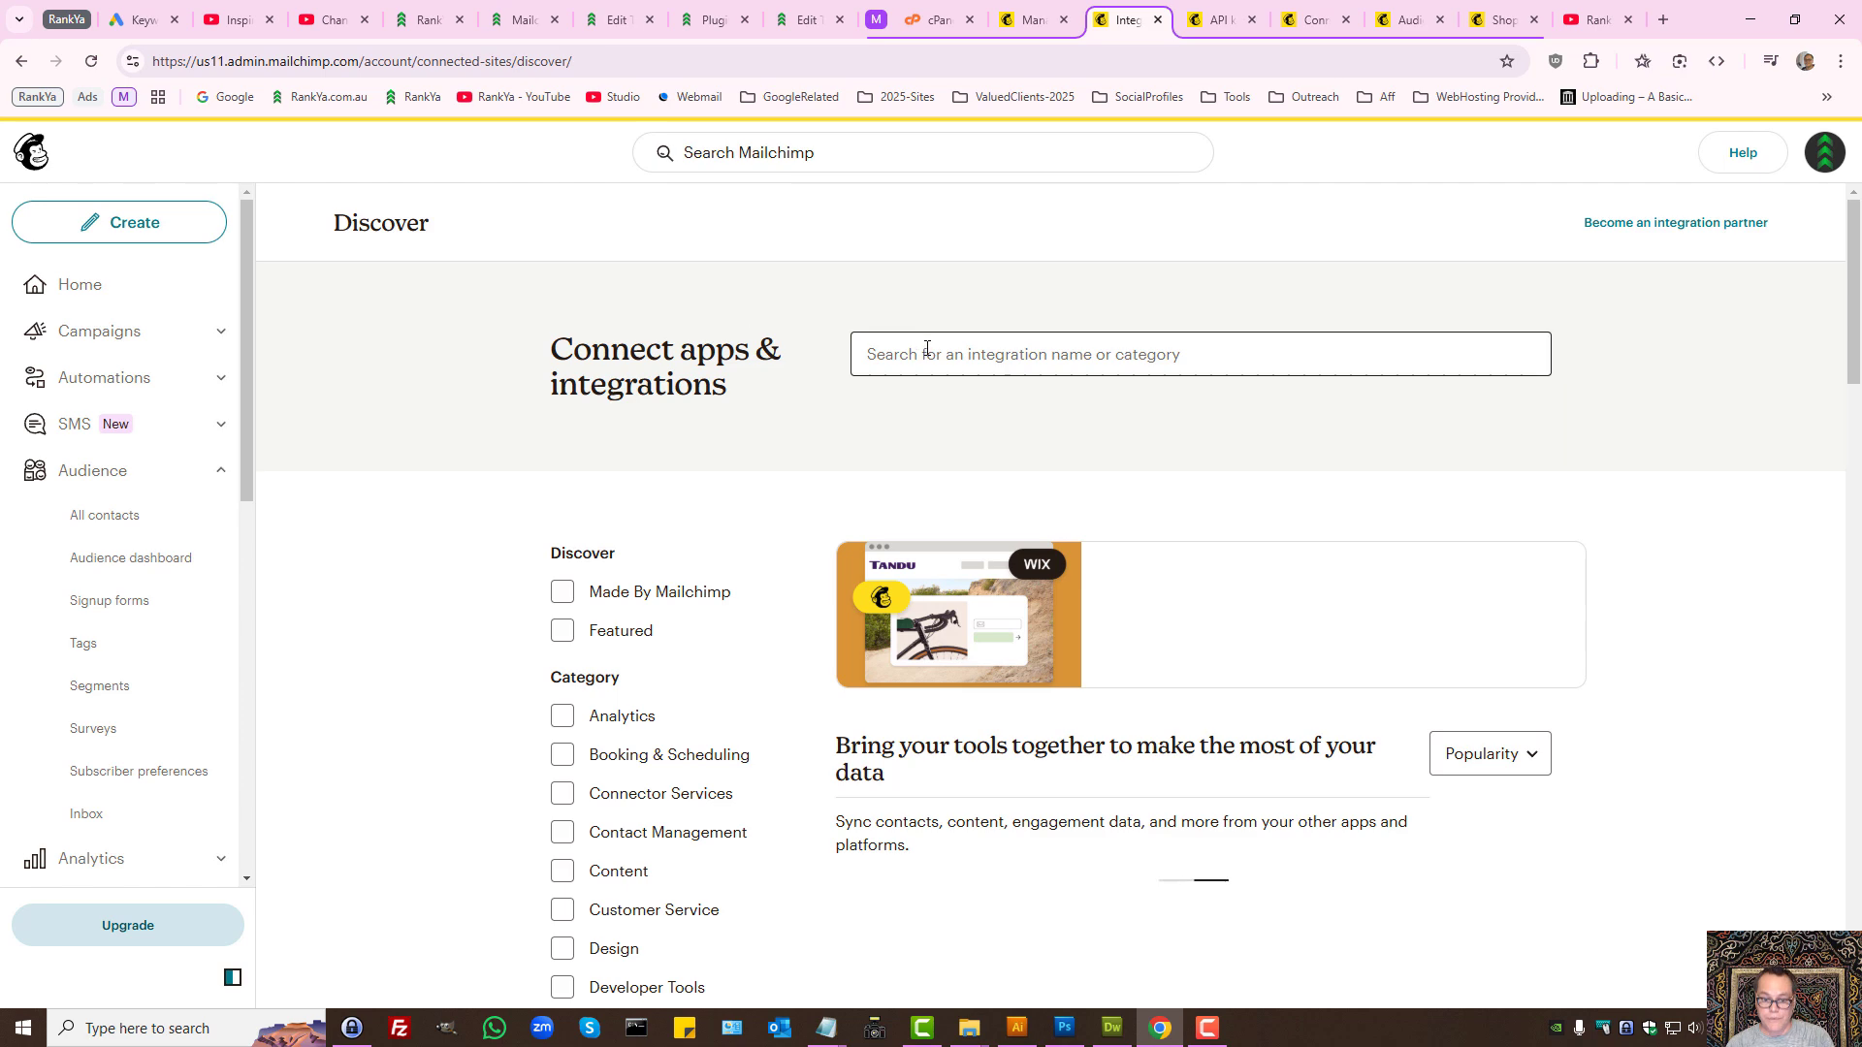
- Find Shopify among the available integrations and get started with it to open Mailchimp's Shopify App Store listing
{"action": "scroll", "coordinate": [757, 668], "scroll_direction": "down", "scroll_amount": 3}
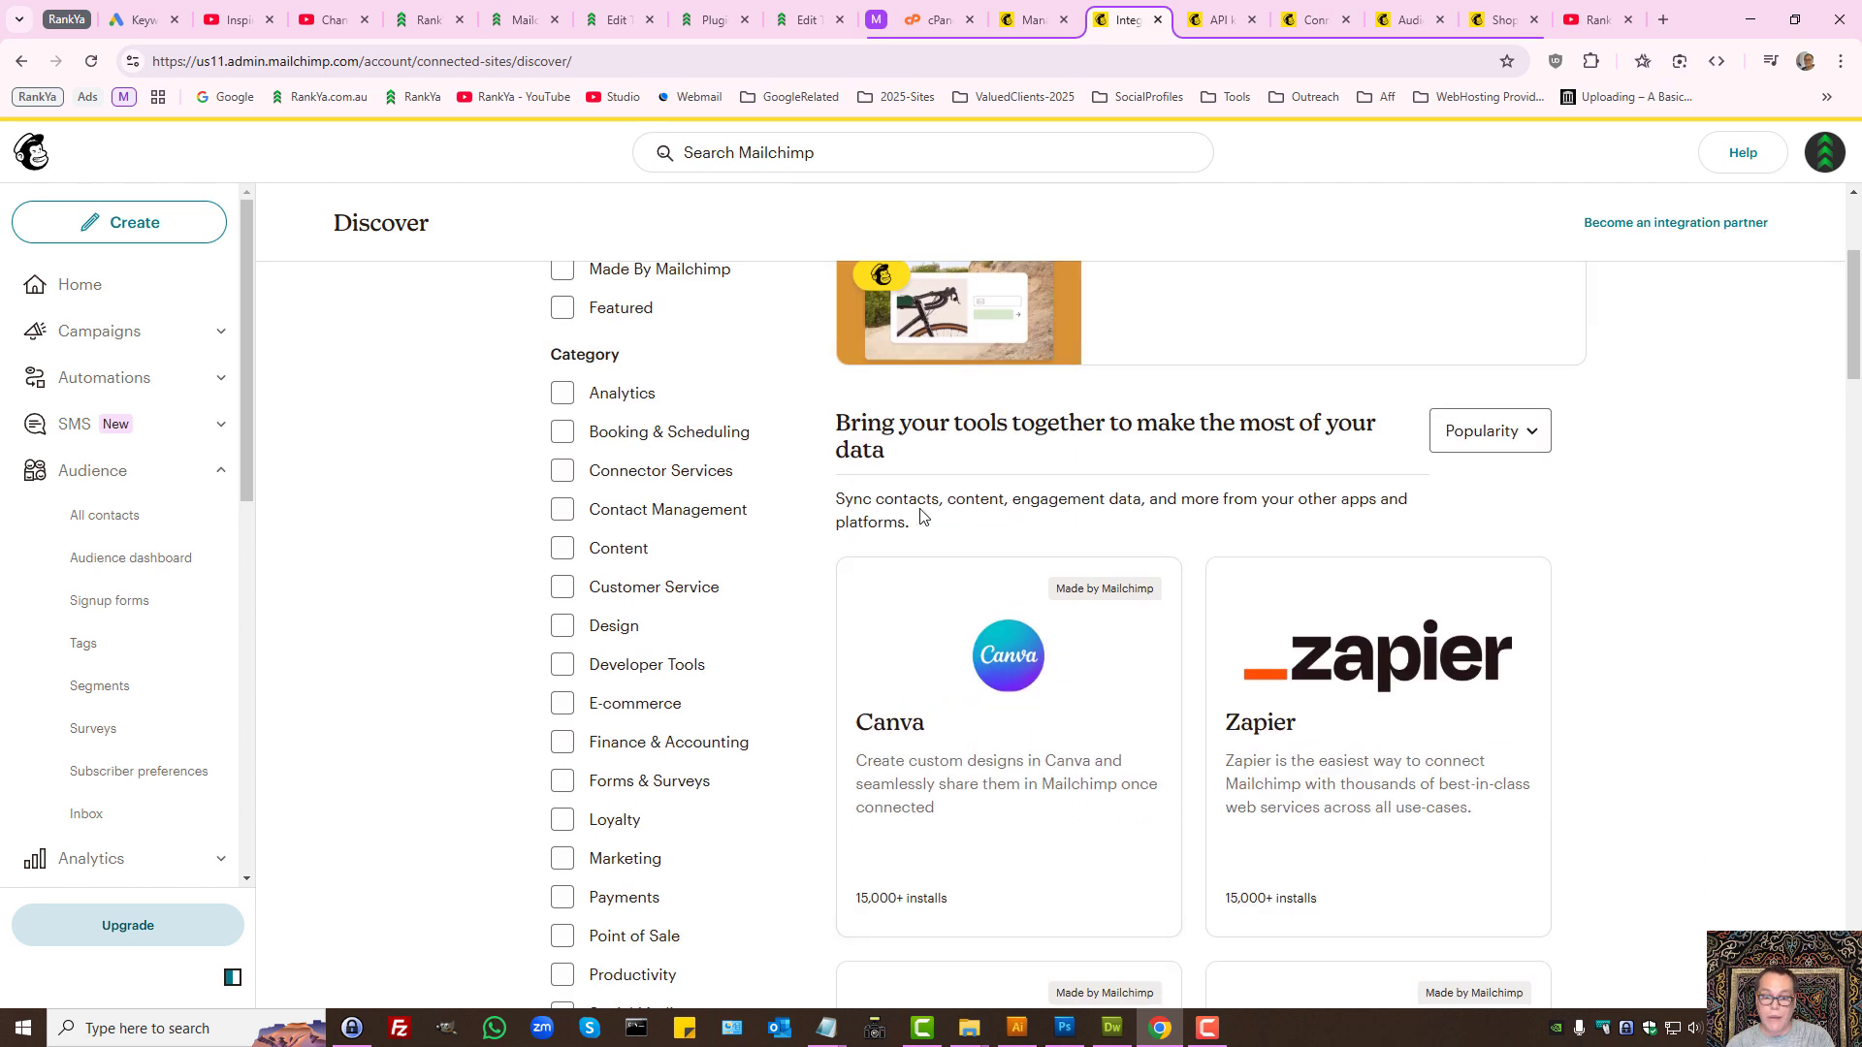
{"action": "scroll", "coordinate": [920, 516], "scroll_direction": "down", "scroll_amount": 6}
{"action": "left_click", "coordinate": [1293, 515]}
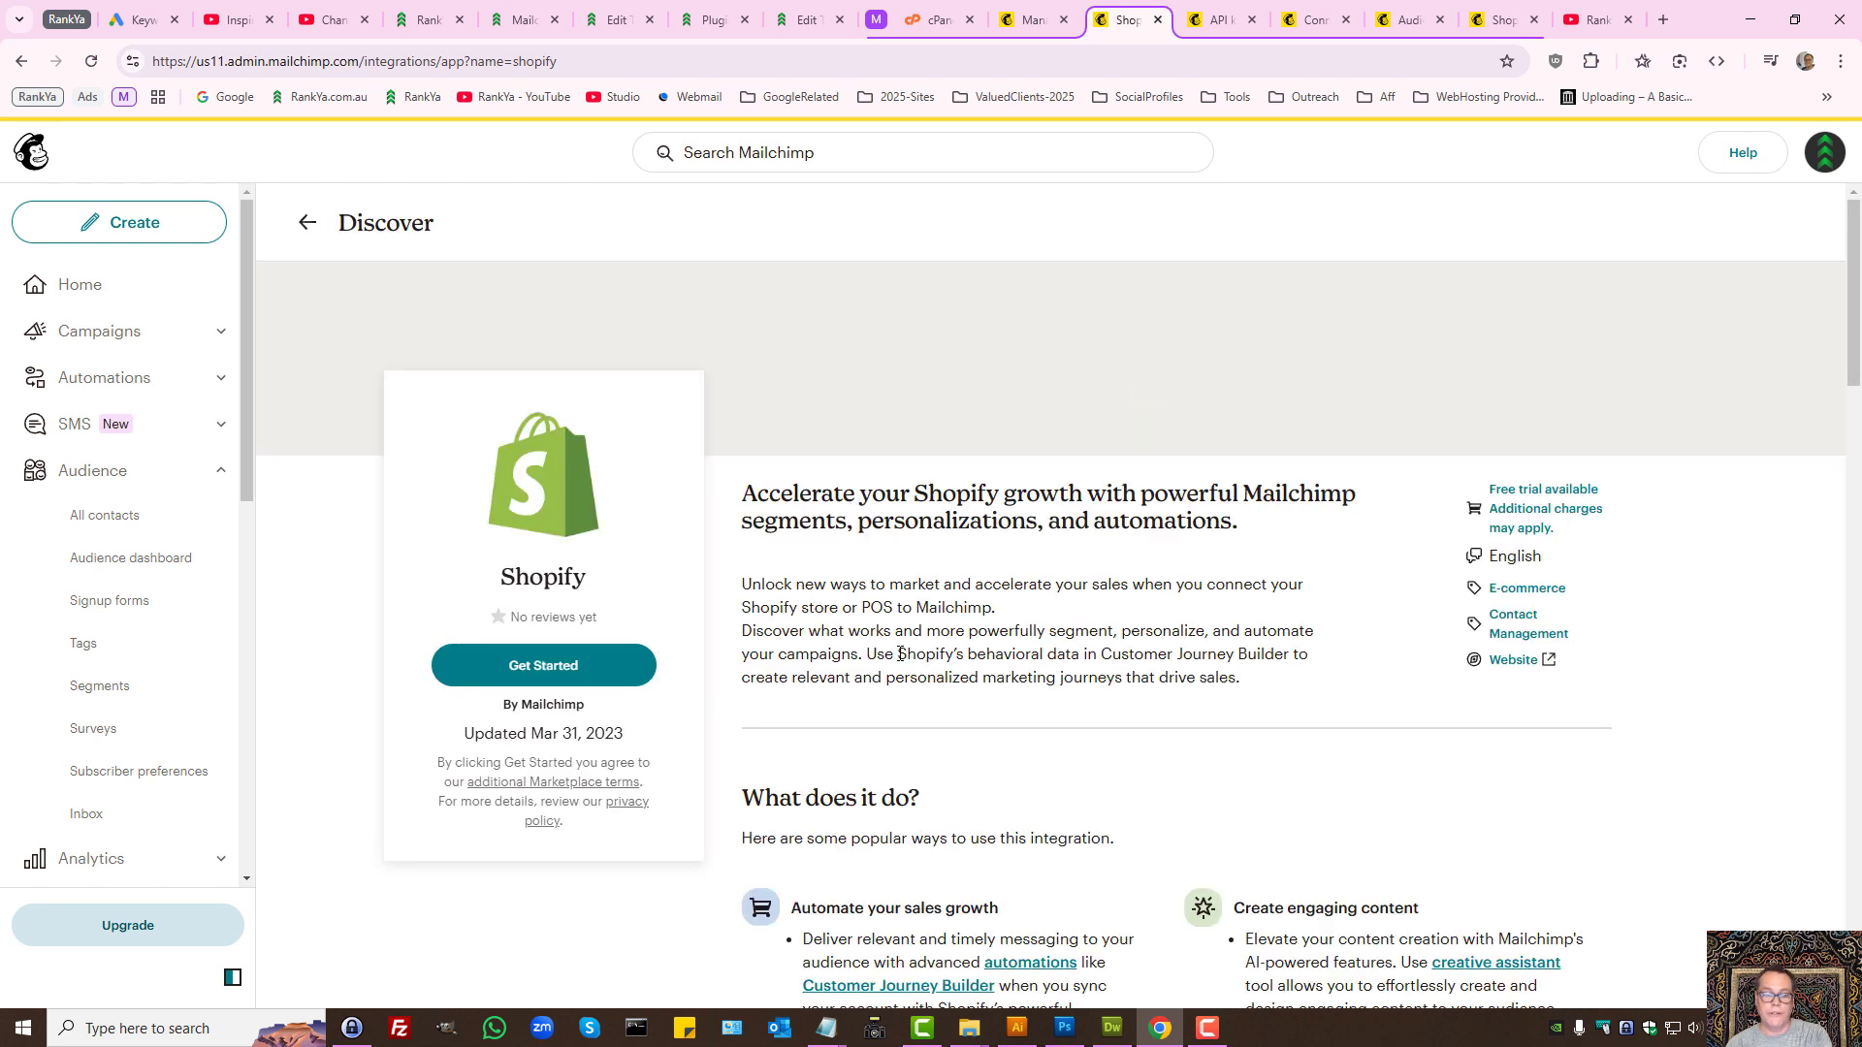
{"action": "left_click", "coordinate": [524, 668]}
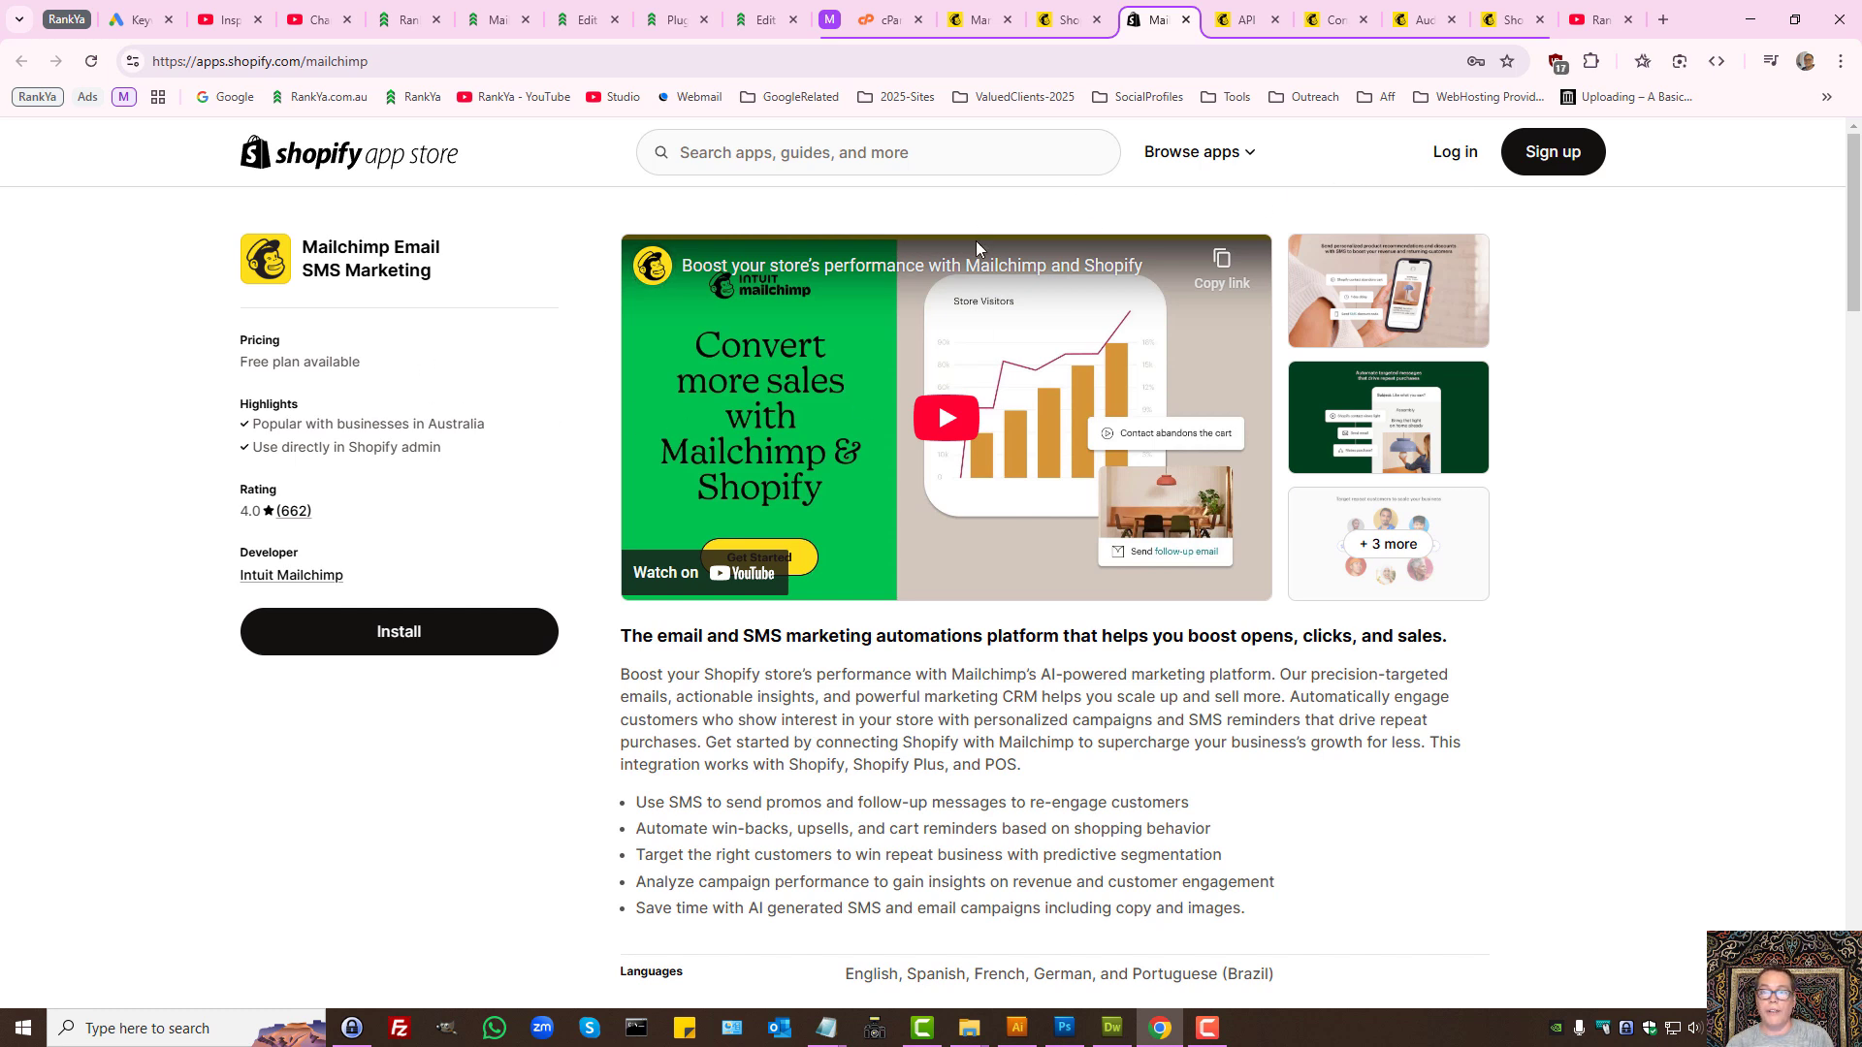
- Revisit Mailchimp's Manage audiences page and switch to the RankYa channel on YouTube
{"action": "mouse_move", "coordinate": [1068, 14]}
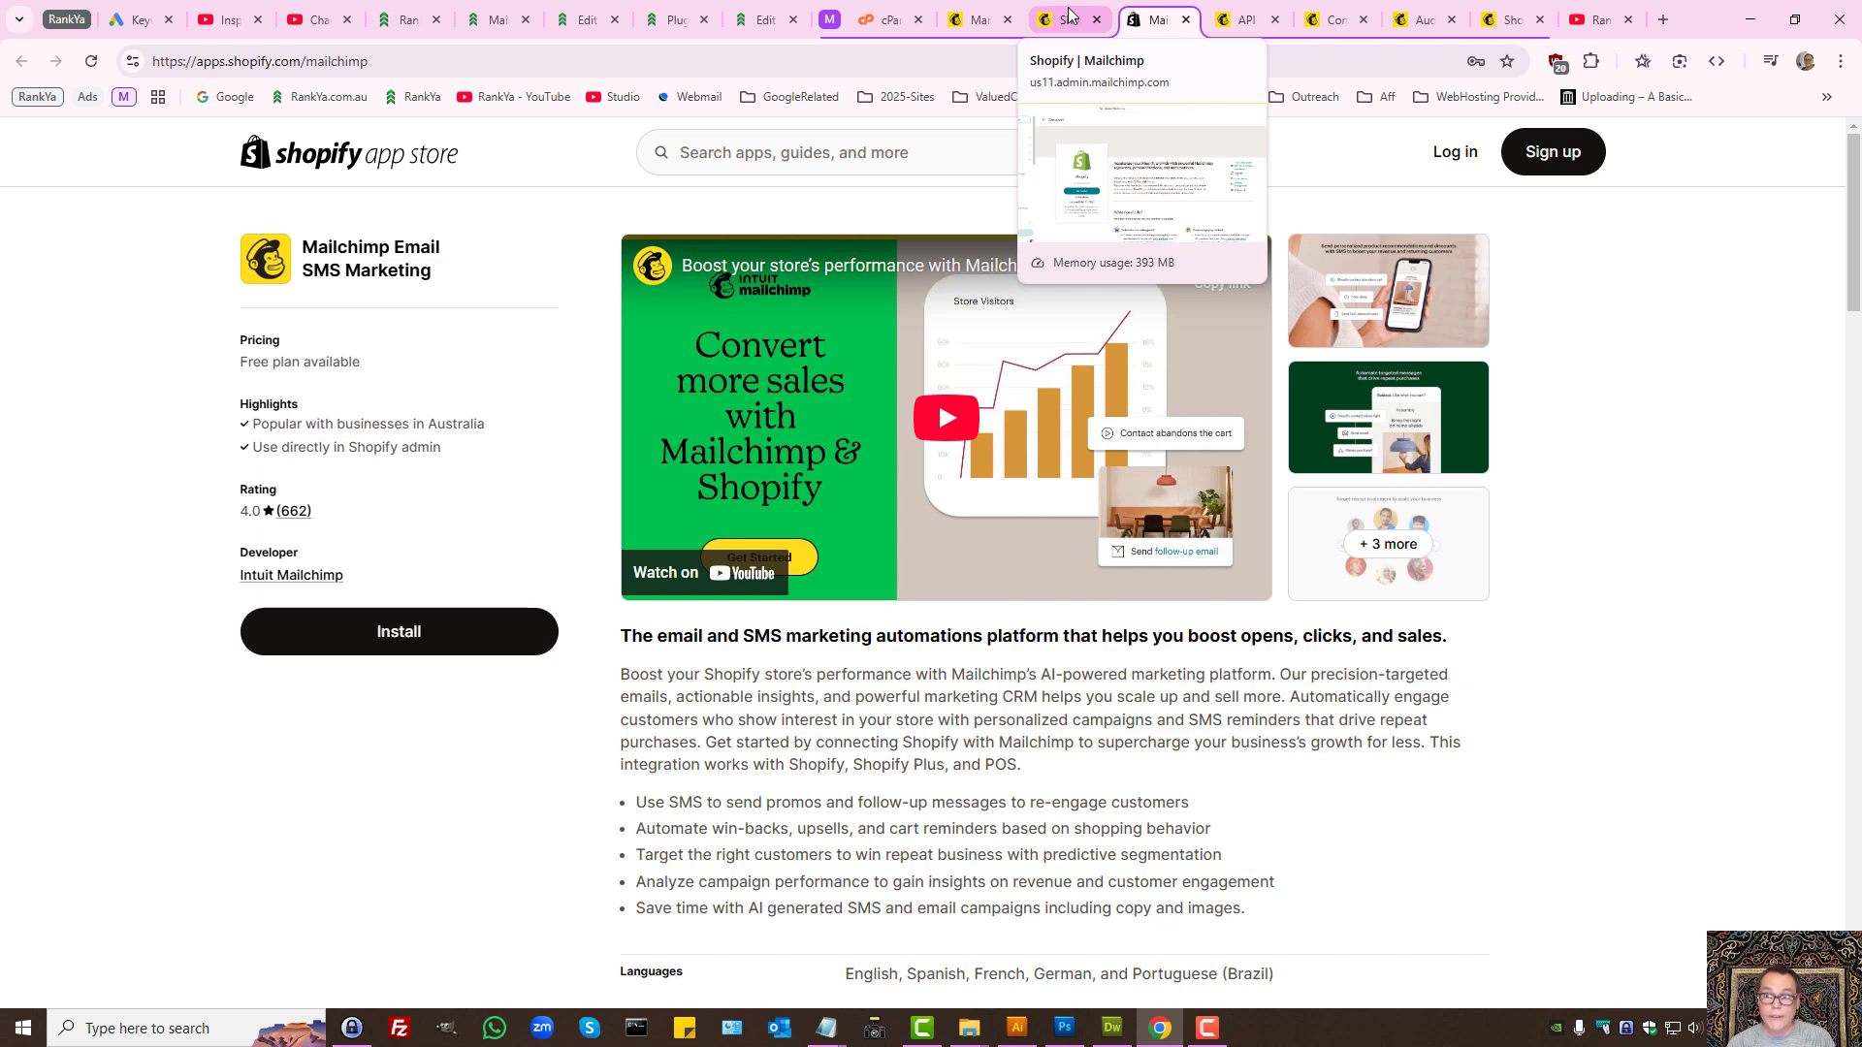
{"action": "left_click", "coordinate": [1411, 27]}
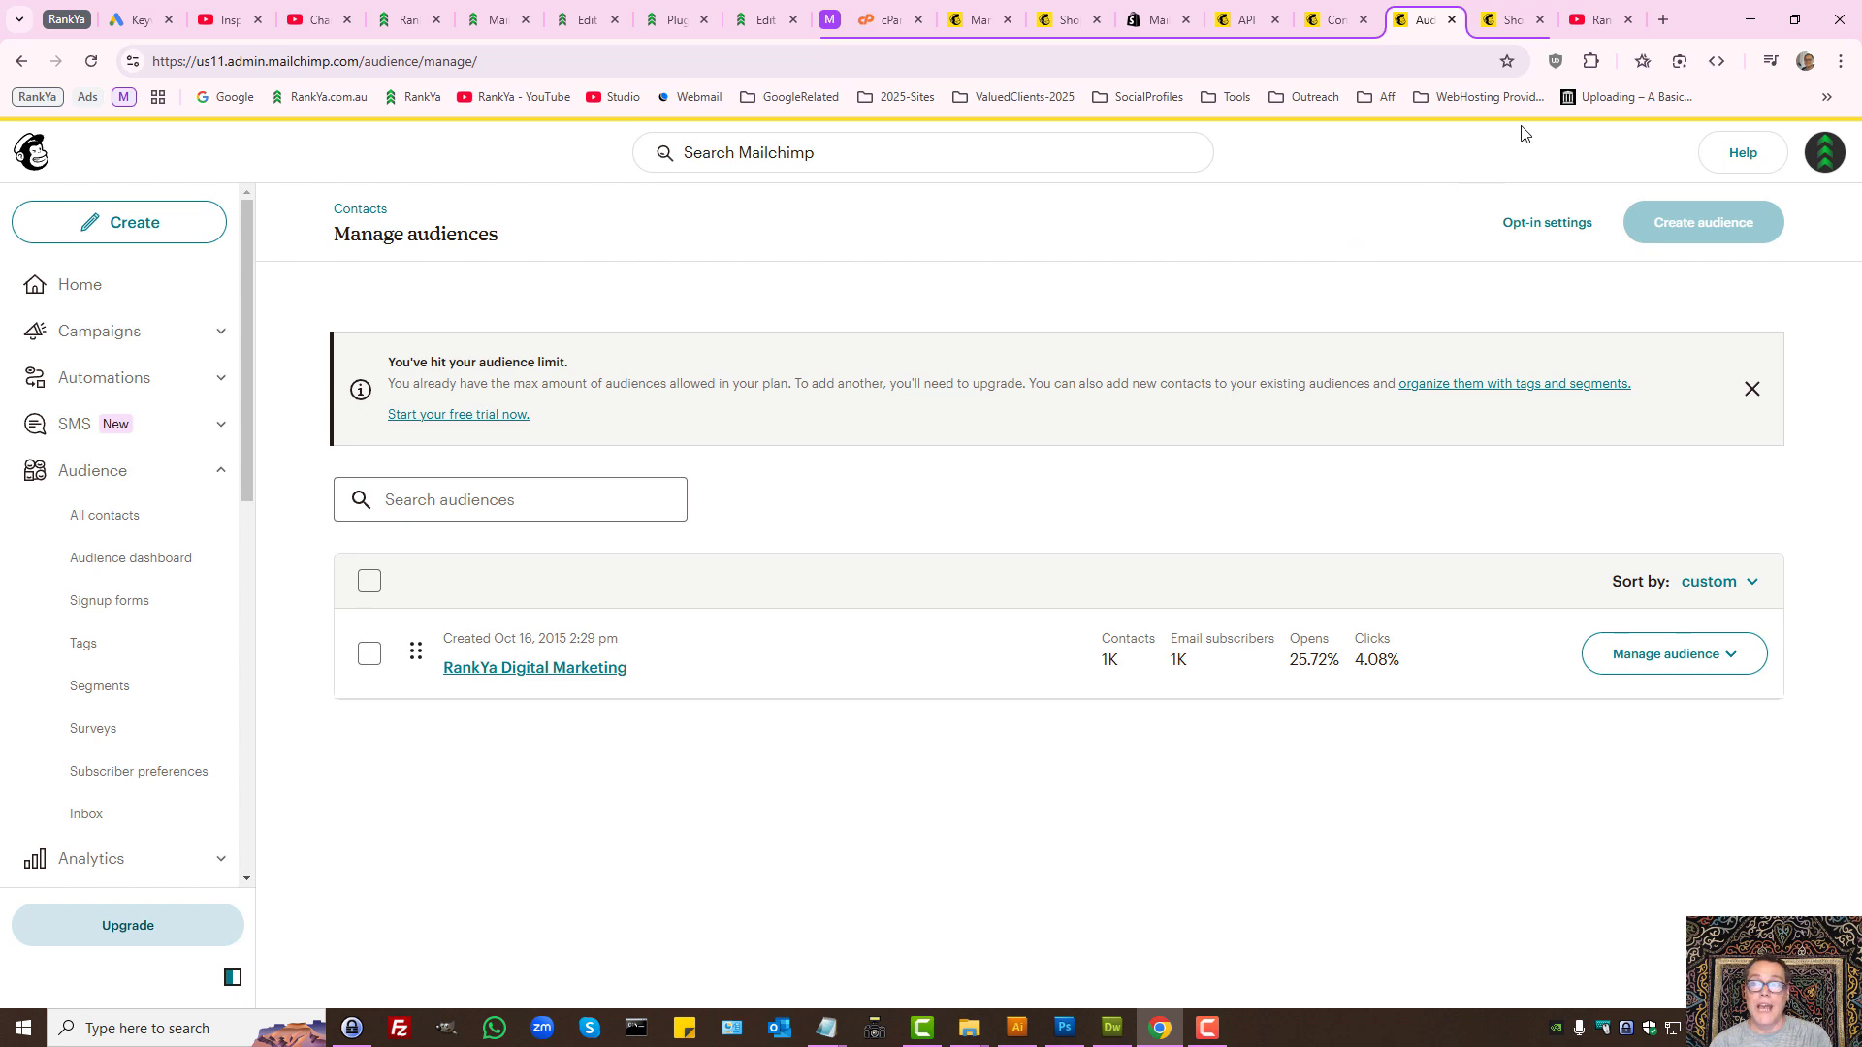
{"action": "left_click", "coordinate": [1598, 20]}
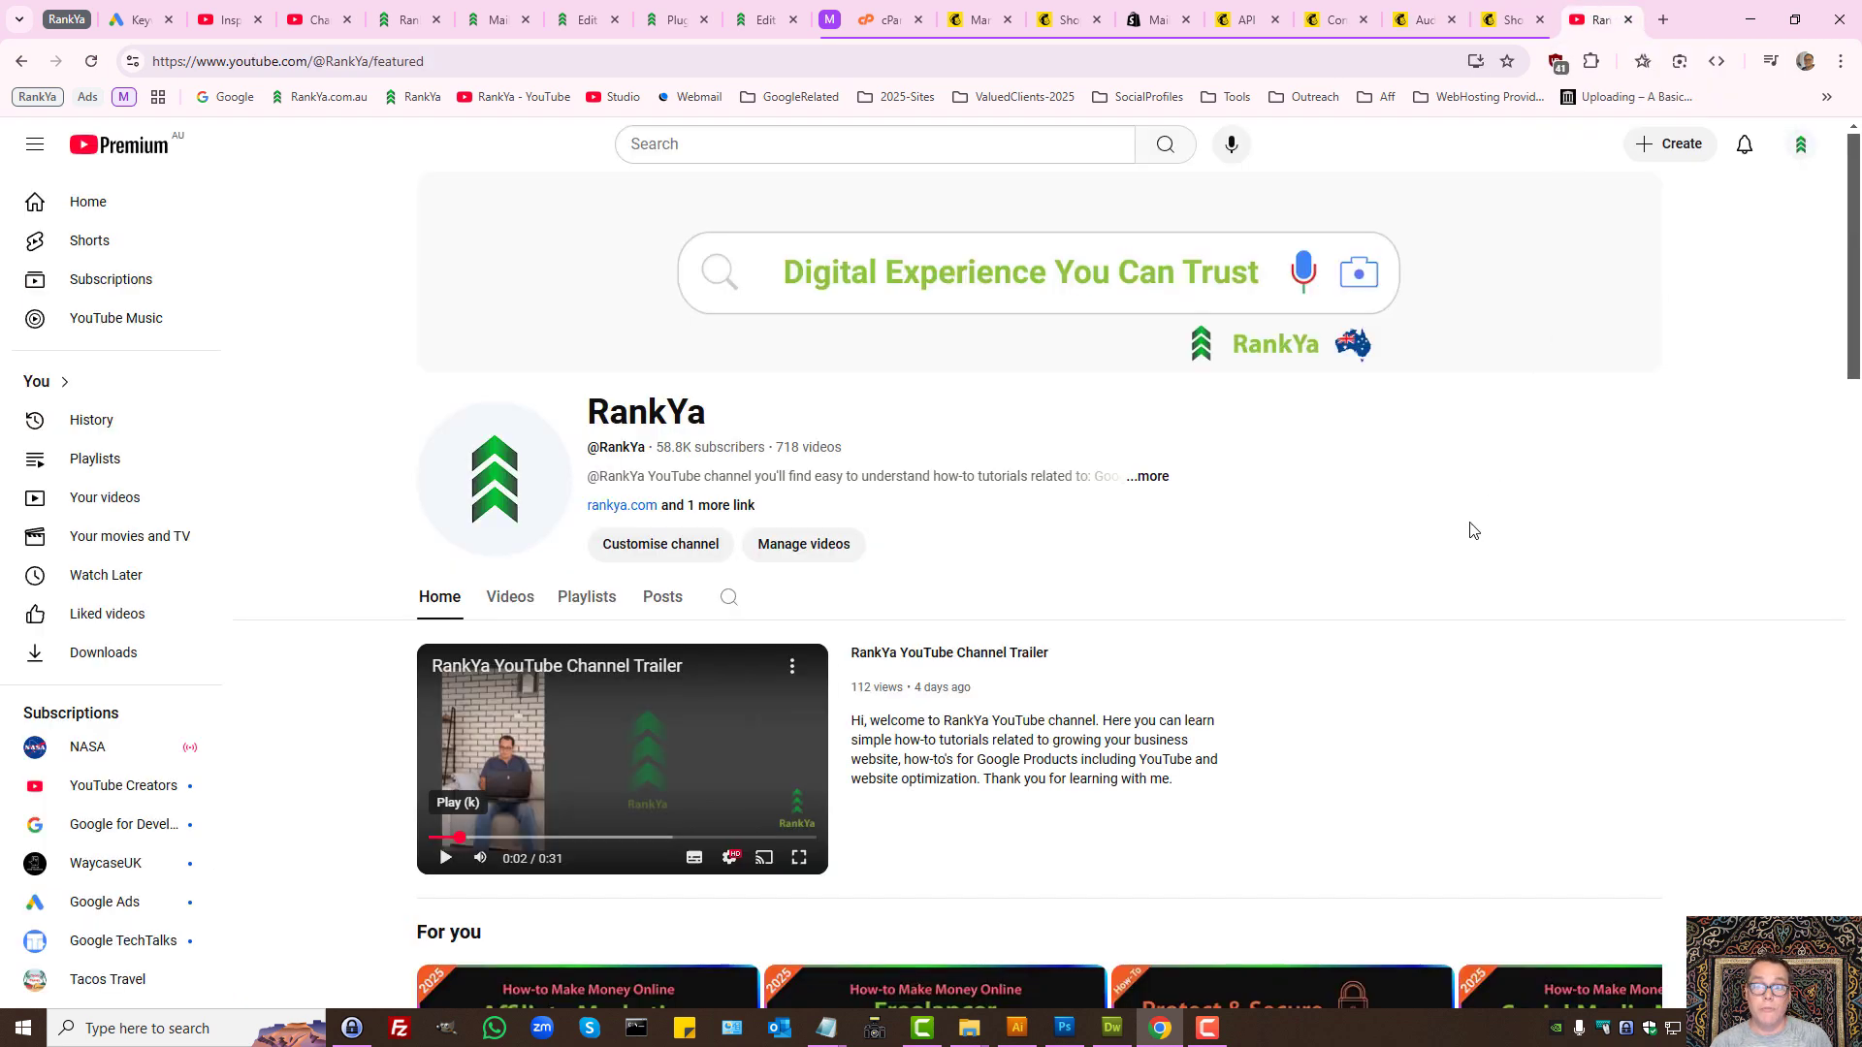